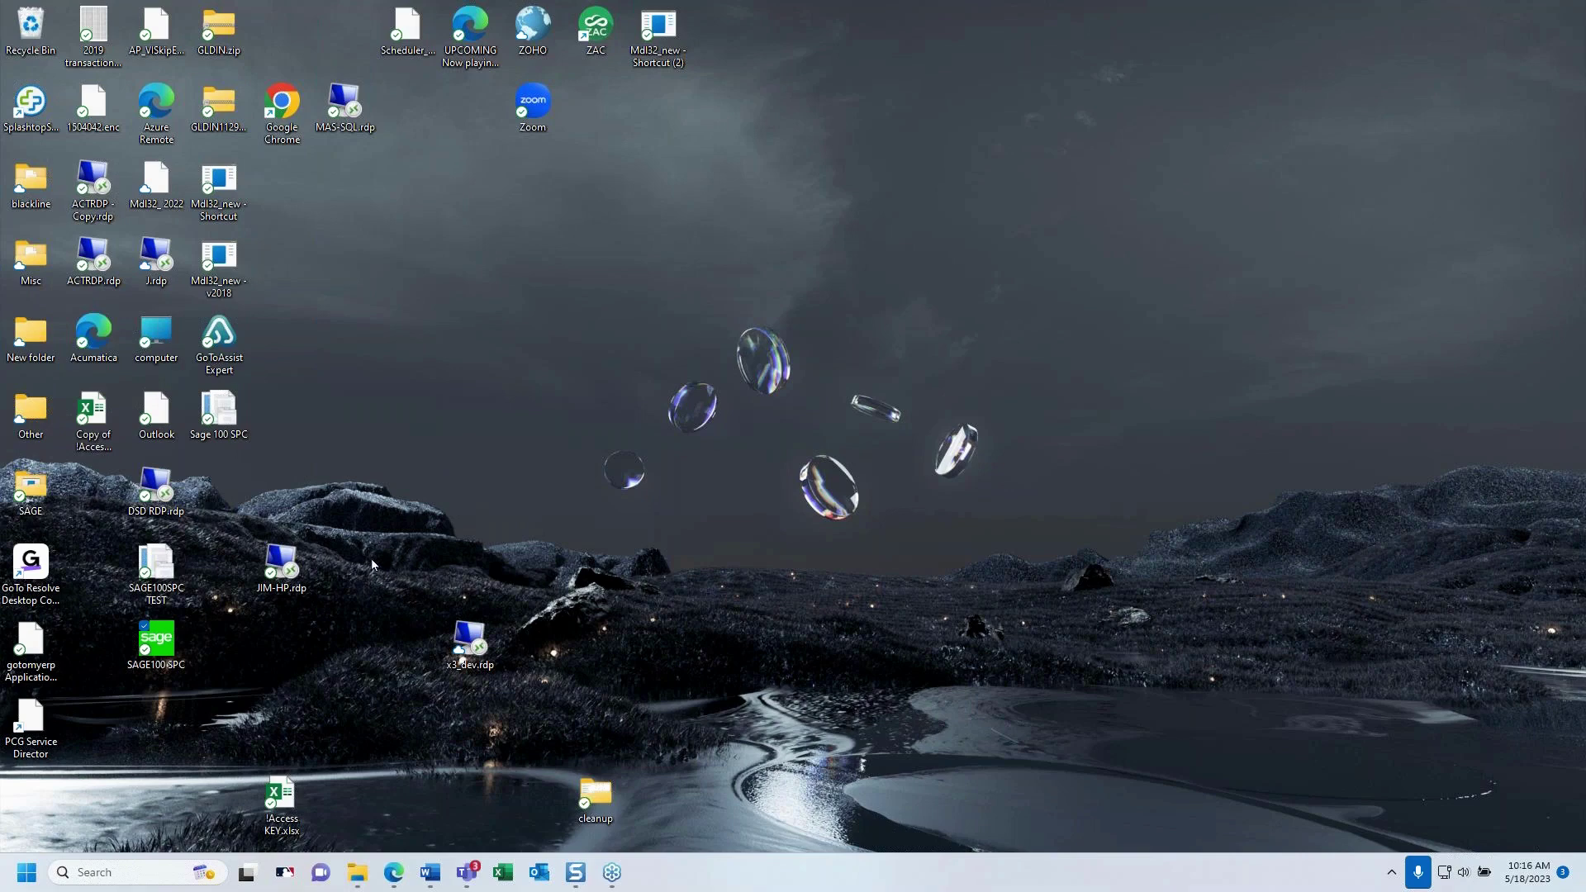
Step: Open the SAGE100SPC portal, log out of the account, and log back in to DSD - HCM Demo Site
double_click(157, 646)
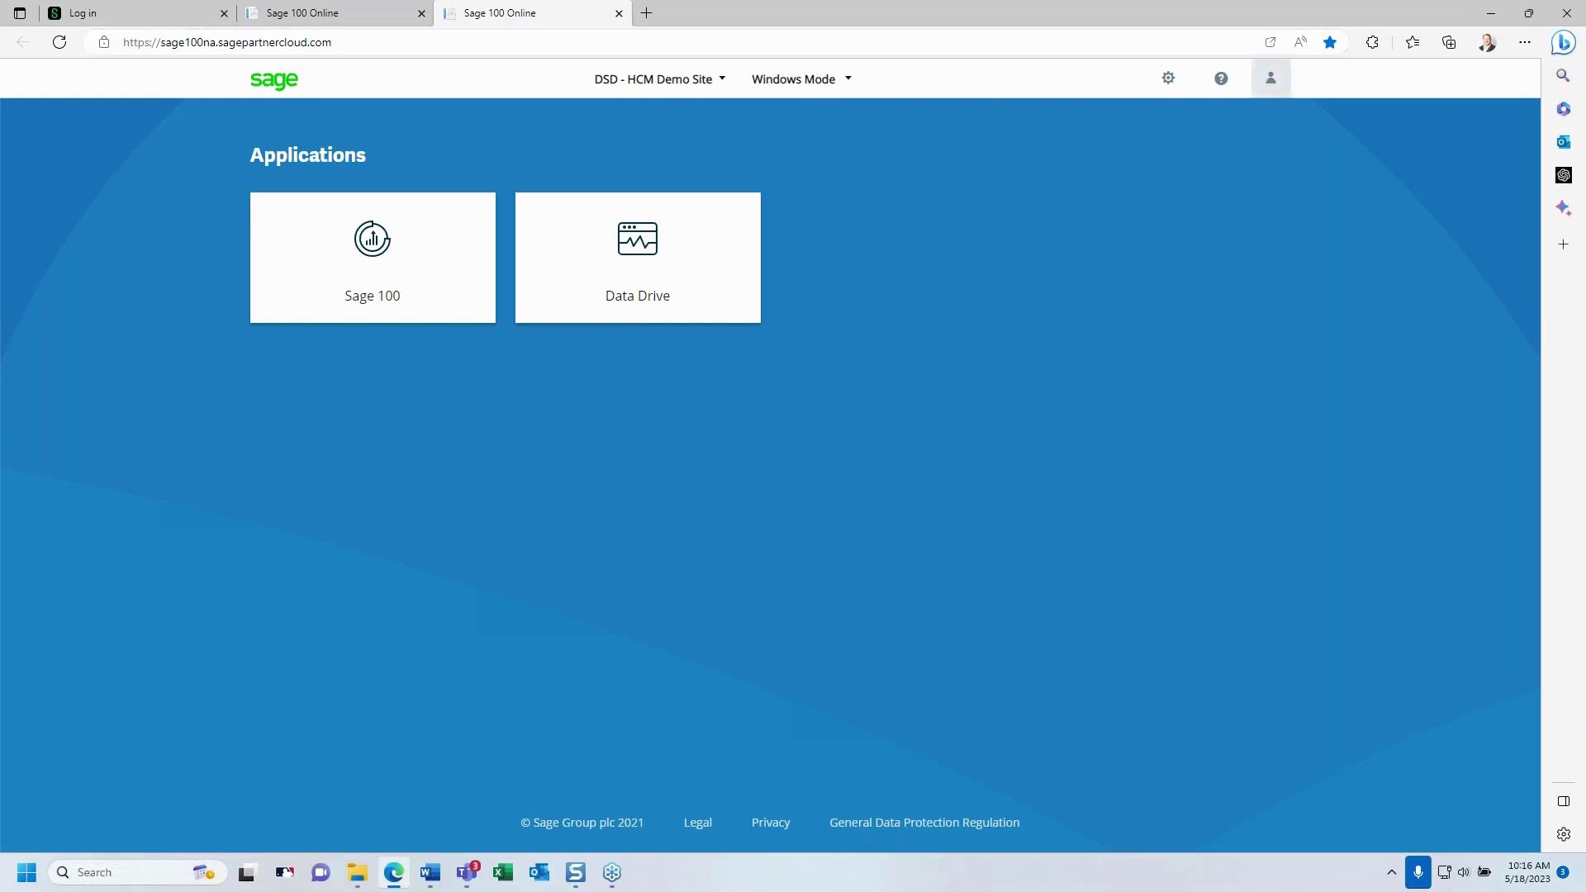
left_click(1273, 84)
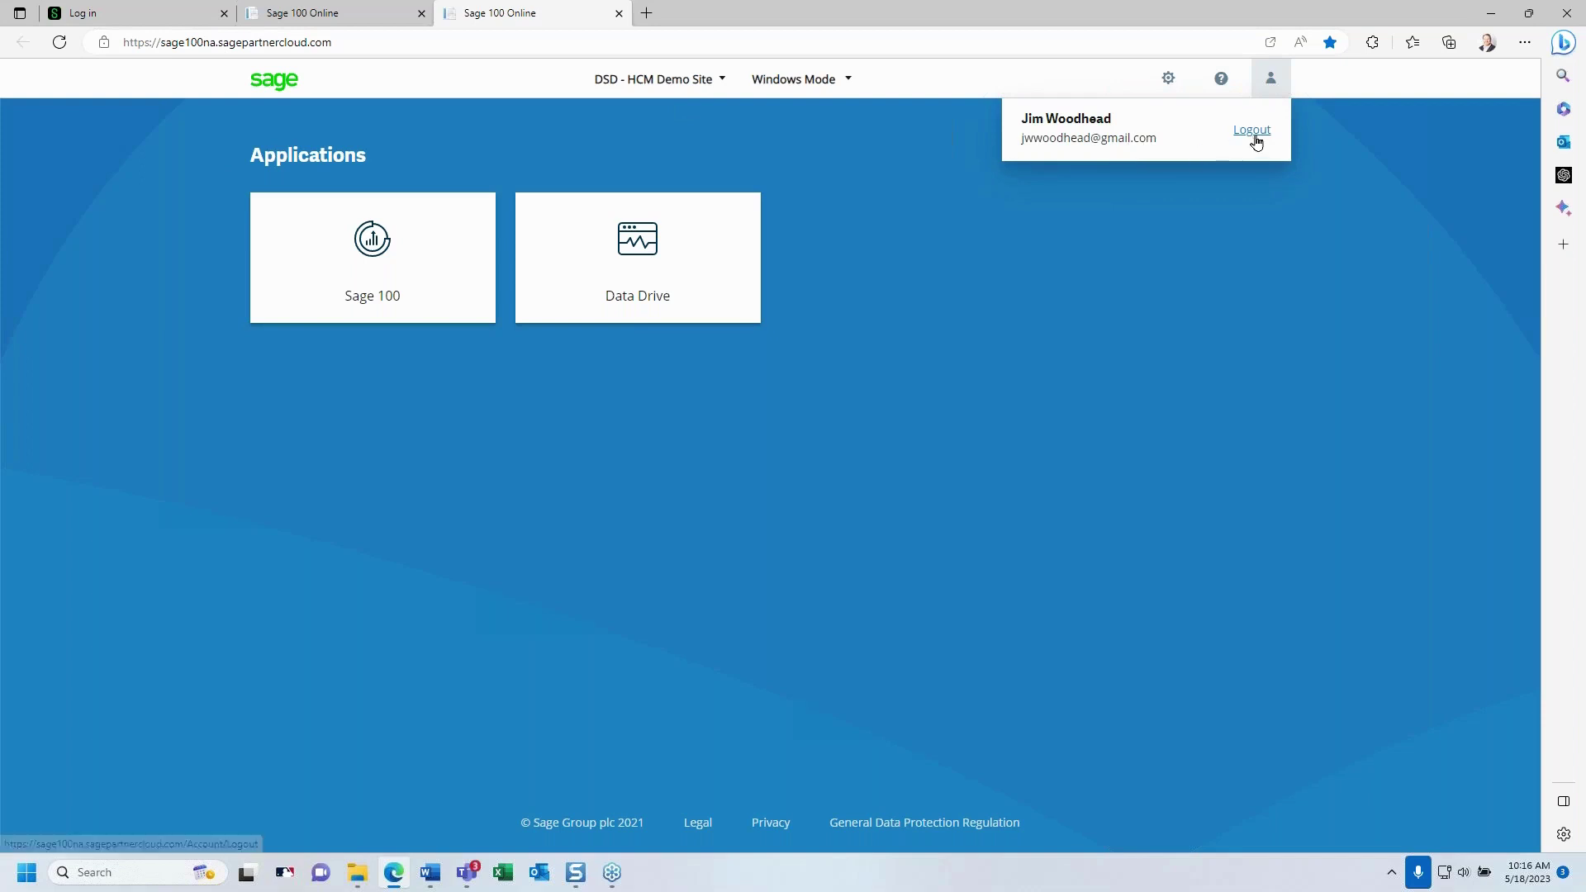
left_click(1251, 129)
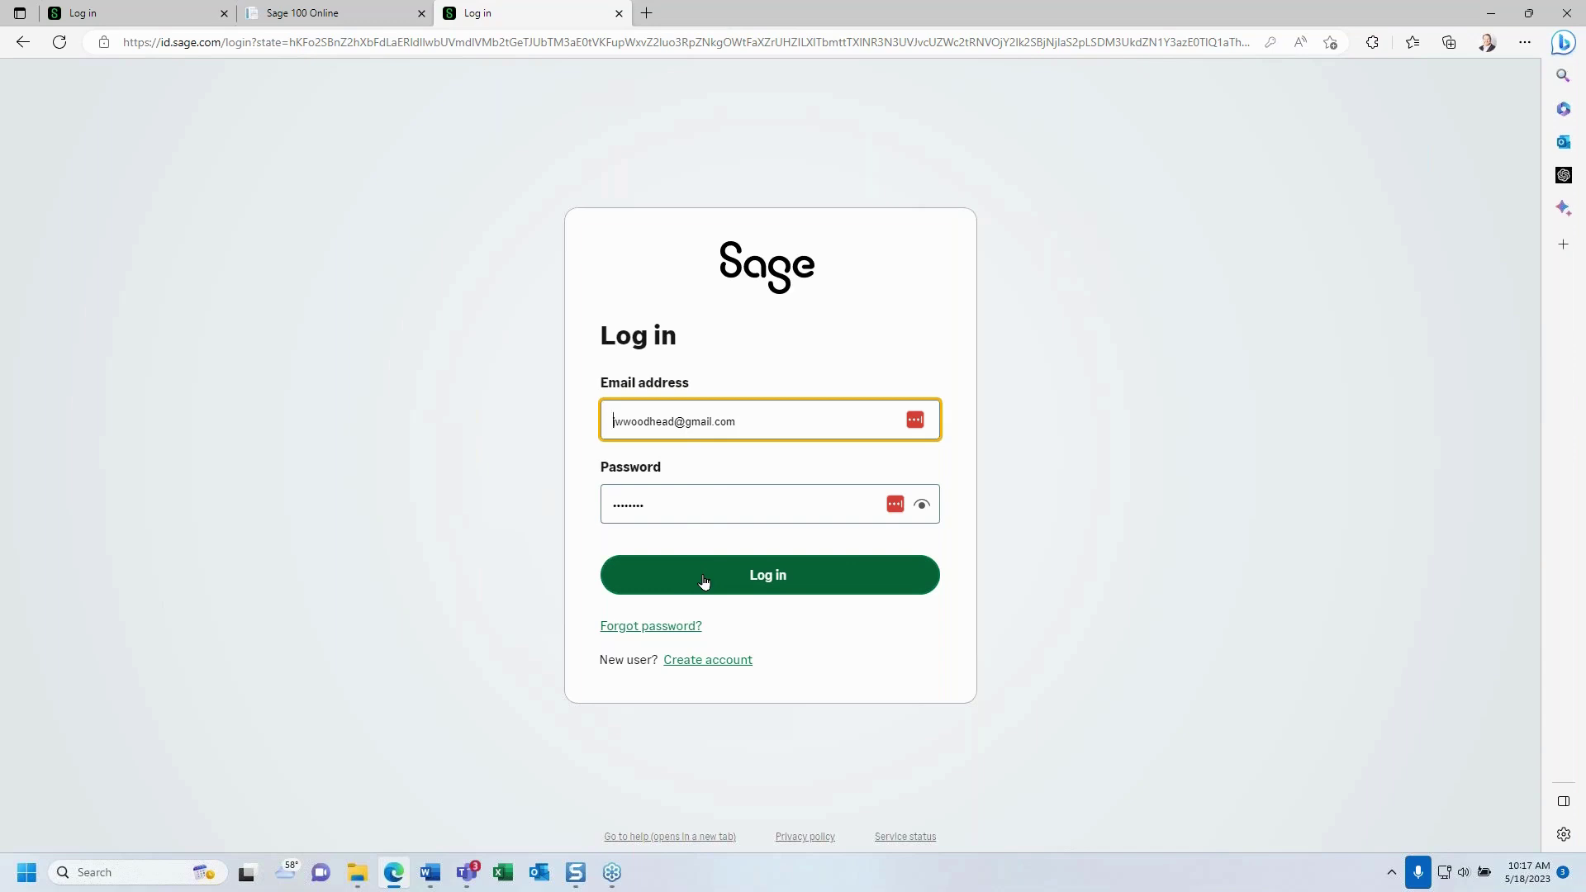
left_click(704, 582)
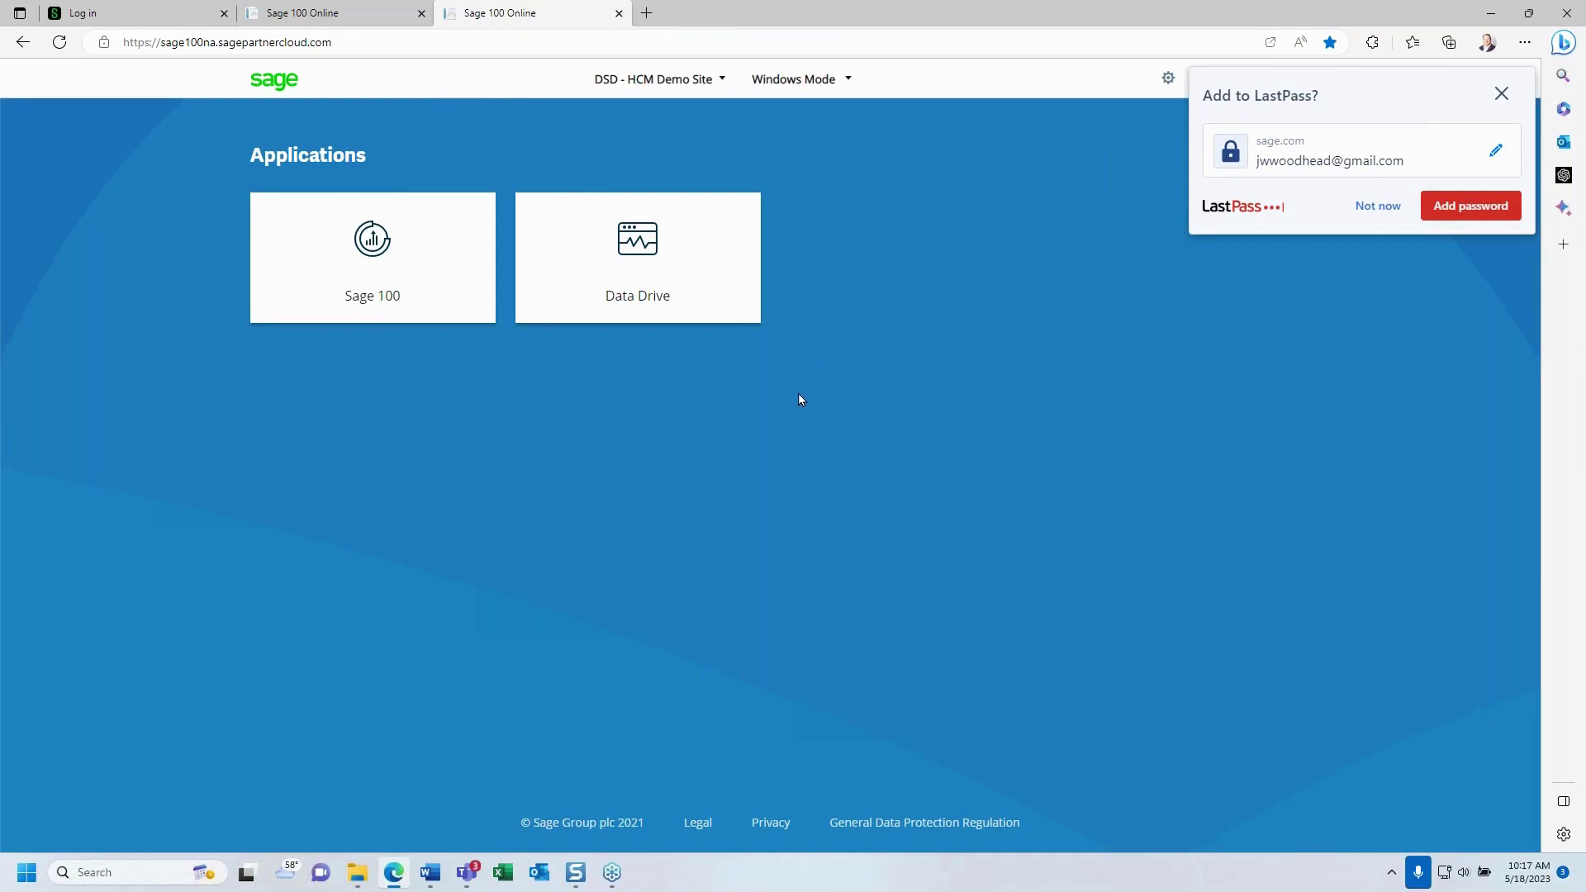
left_click(684, 83)
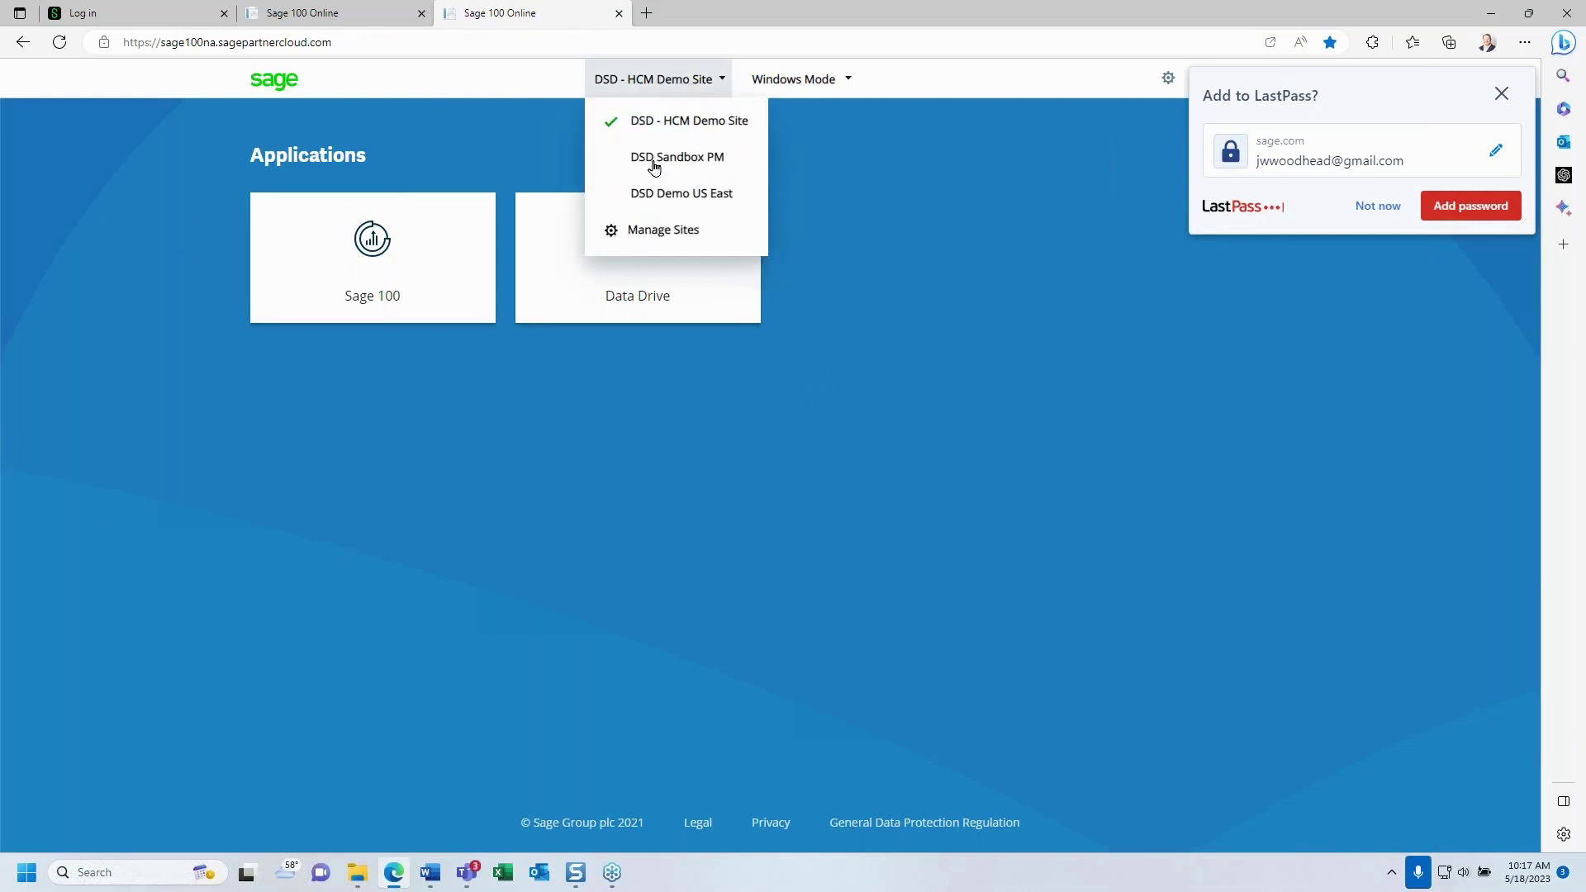
left_click(657, 83)
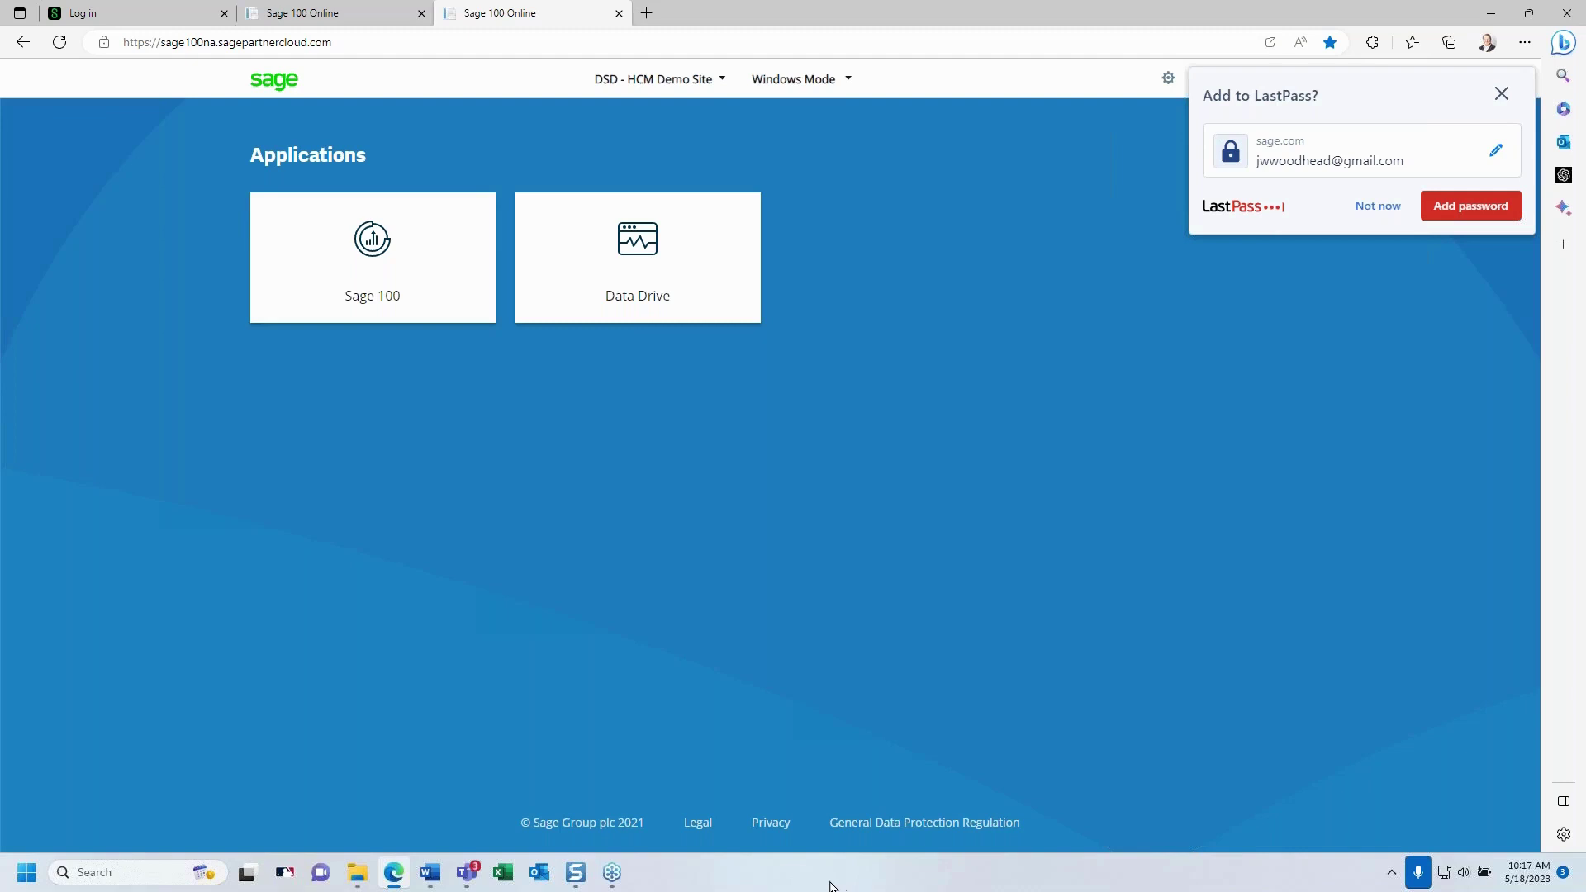
left_click(780, 81)
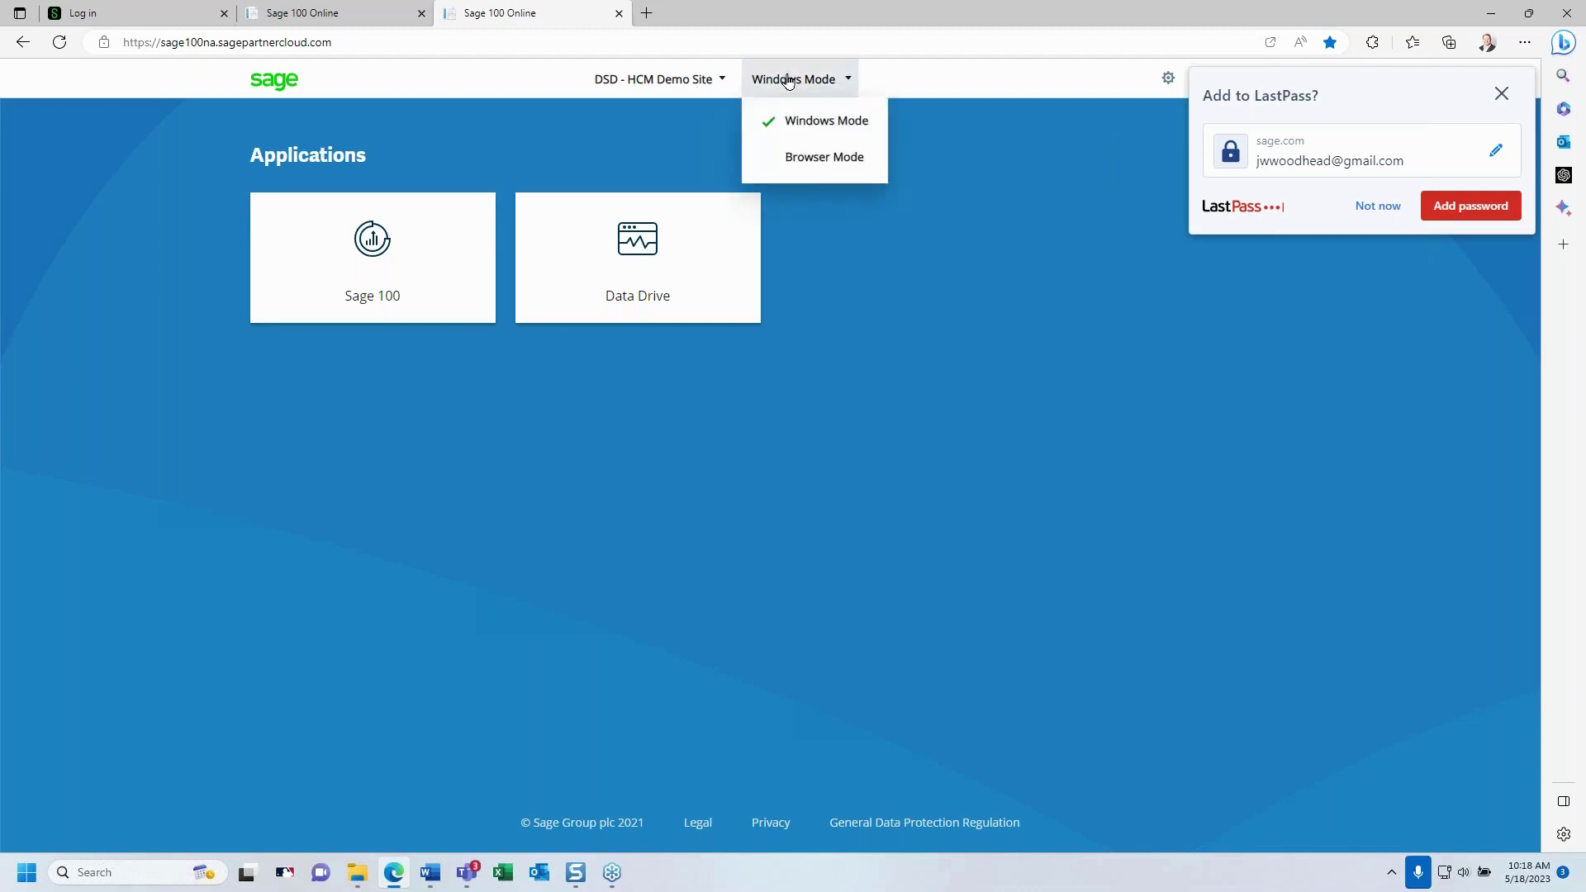
left_click(804, 161)
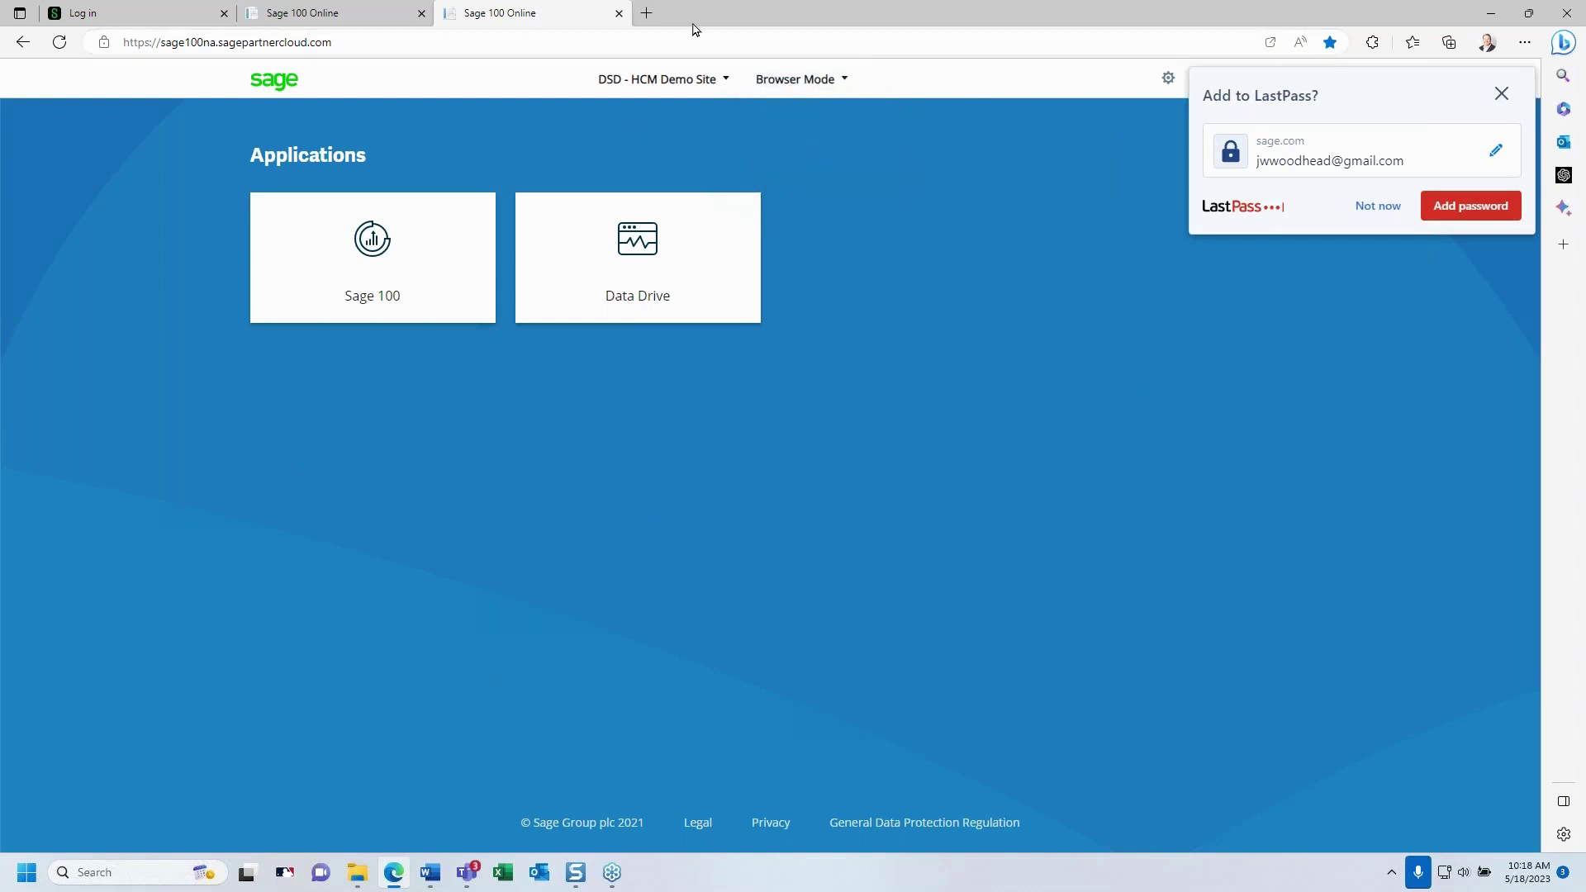
left_click(802, 87)
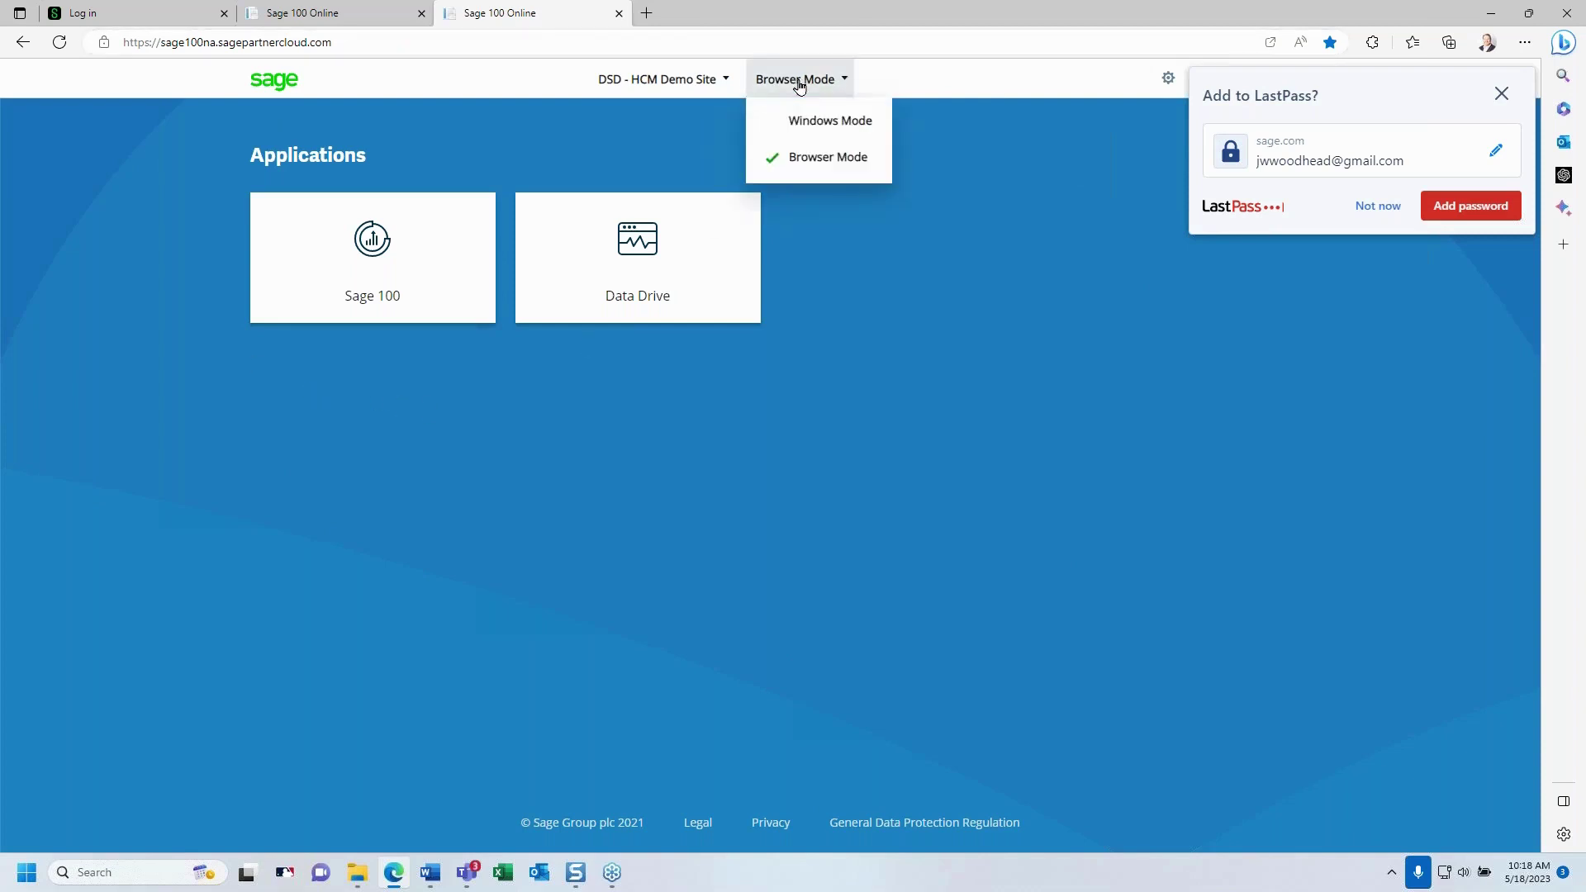
left_click(807, 122)
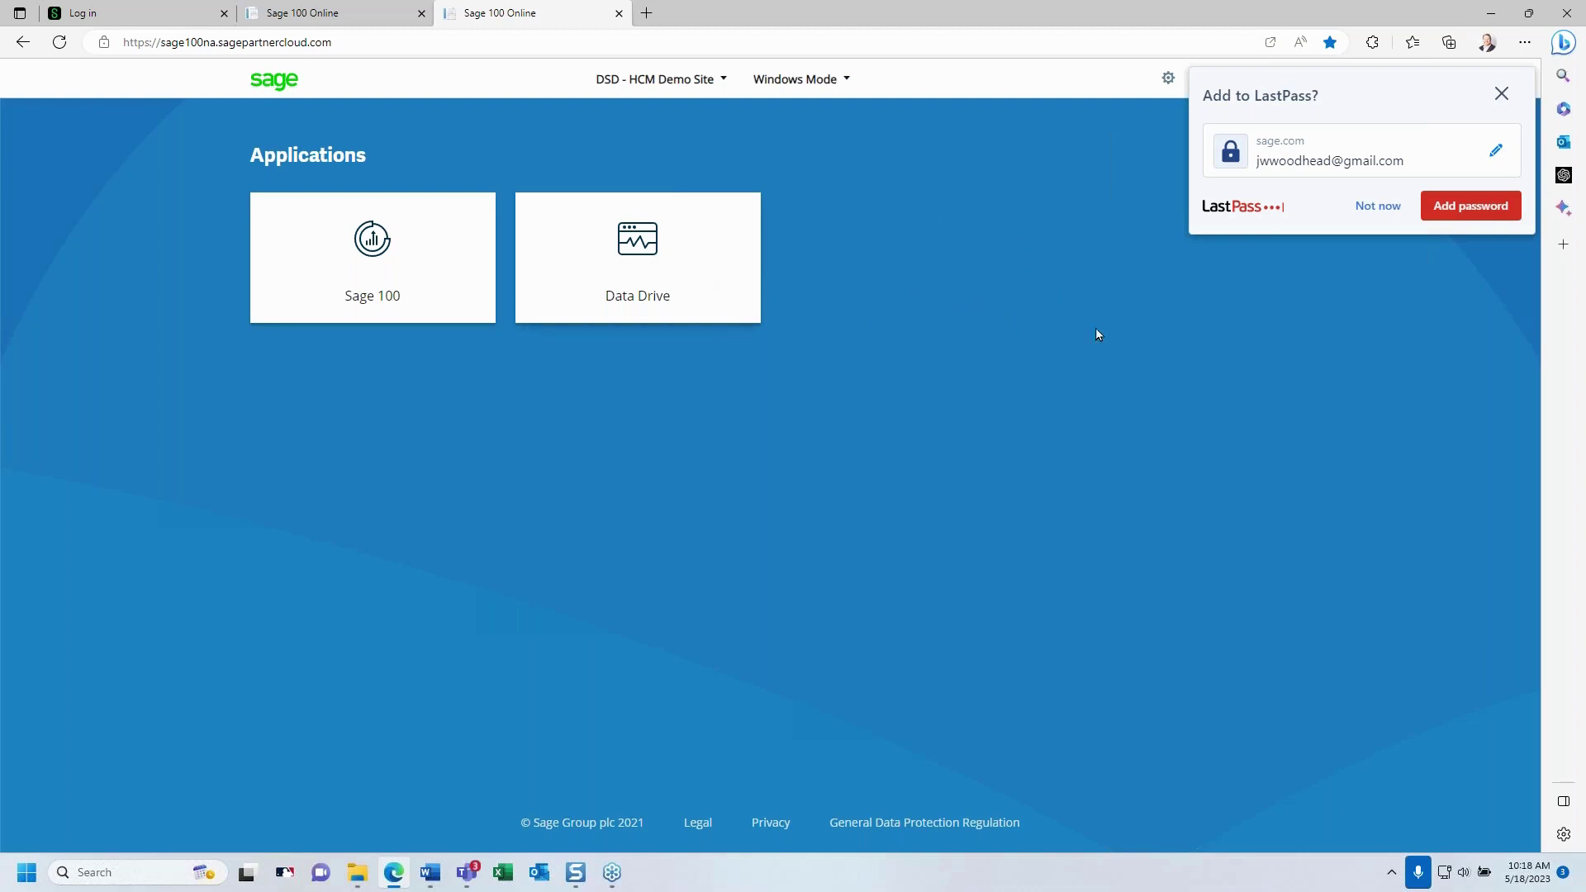
Step: Launch Sage 100 from its tile via the downloaded RDP file, trusting the RemoteApp publisher
left_click(374, 257)
left_click(849, 170)
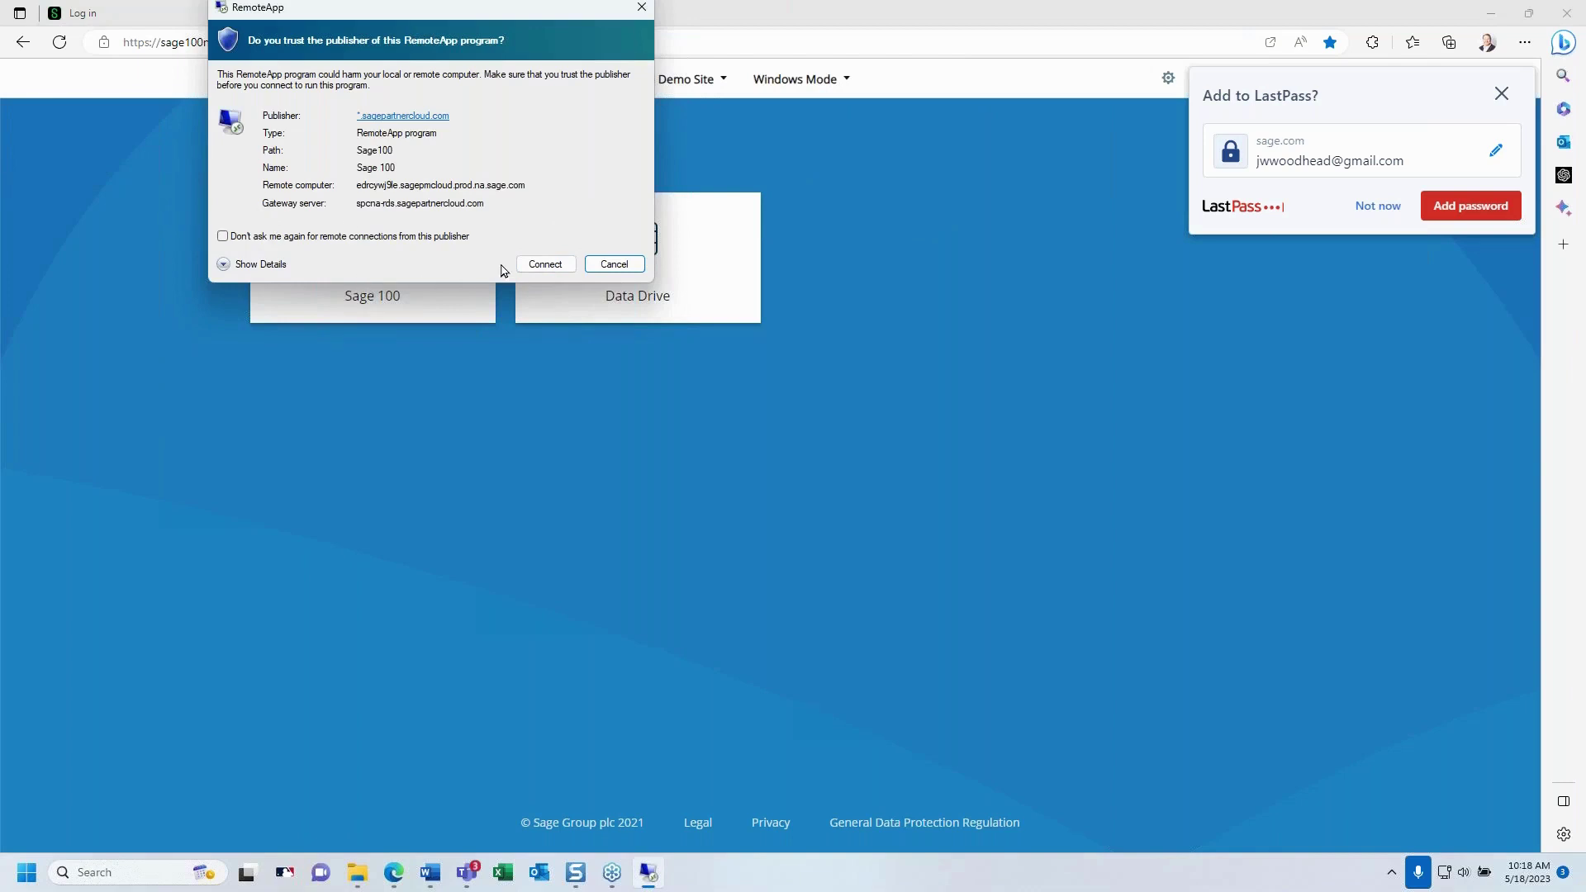
left_click(543, 263)
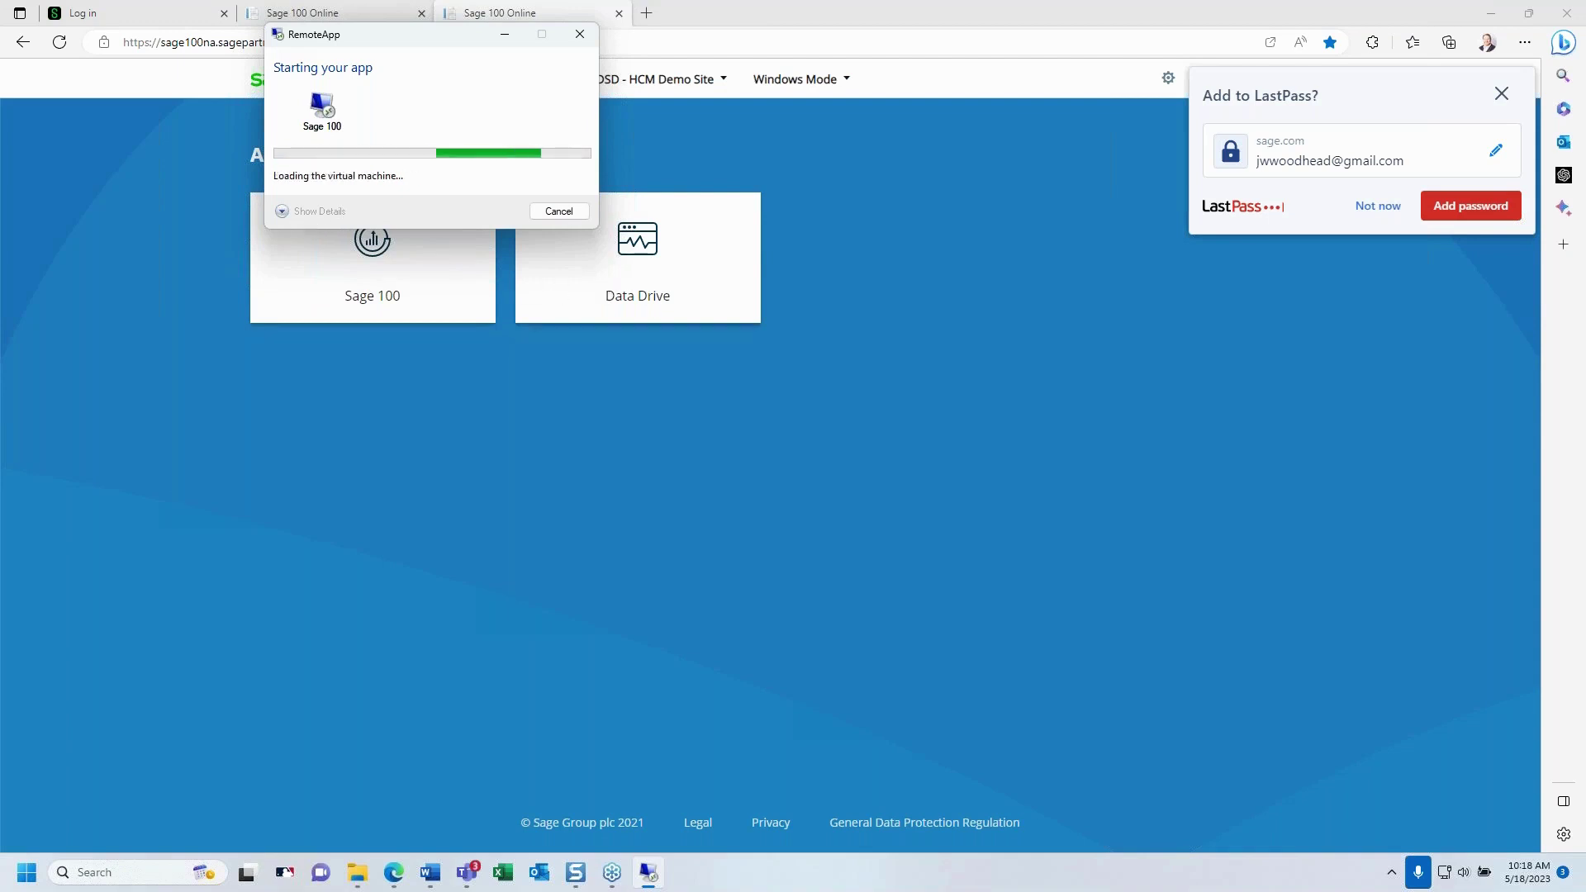
left_click(307, 212)
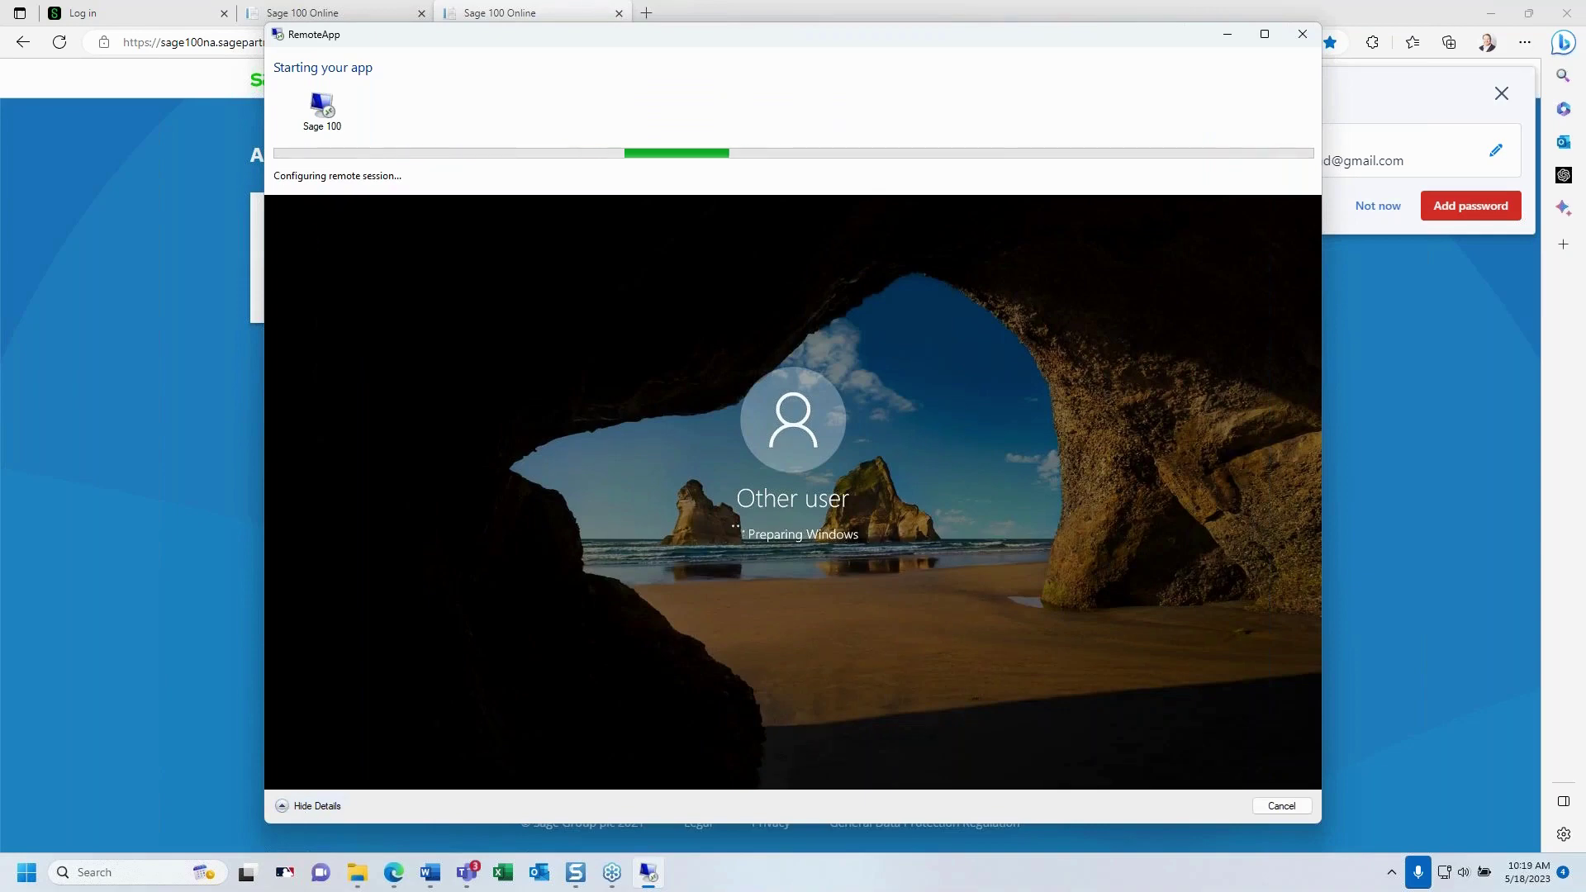
left_click(307, 805)
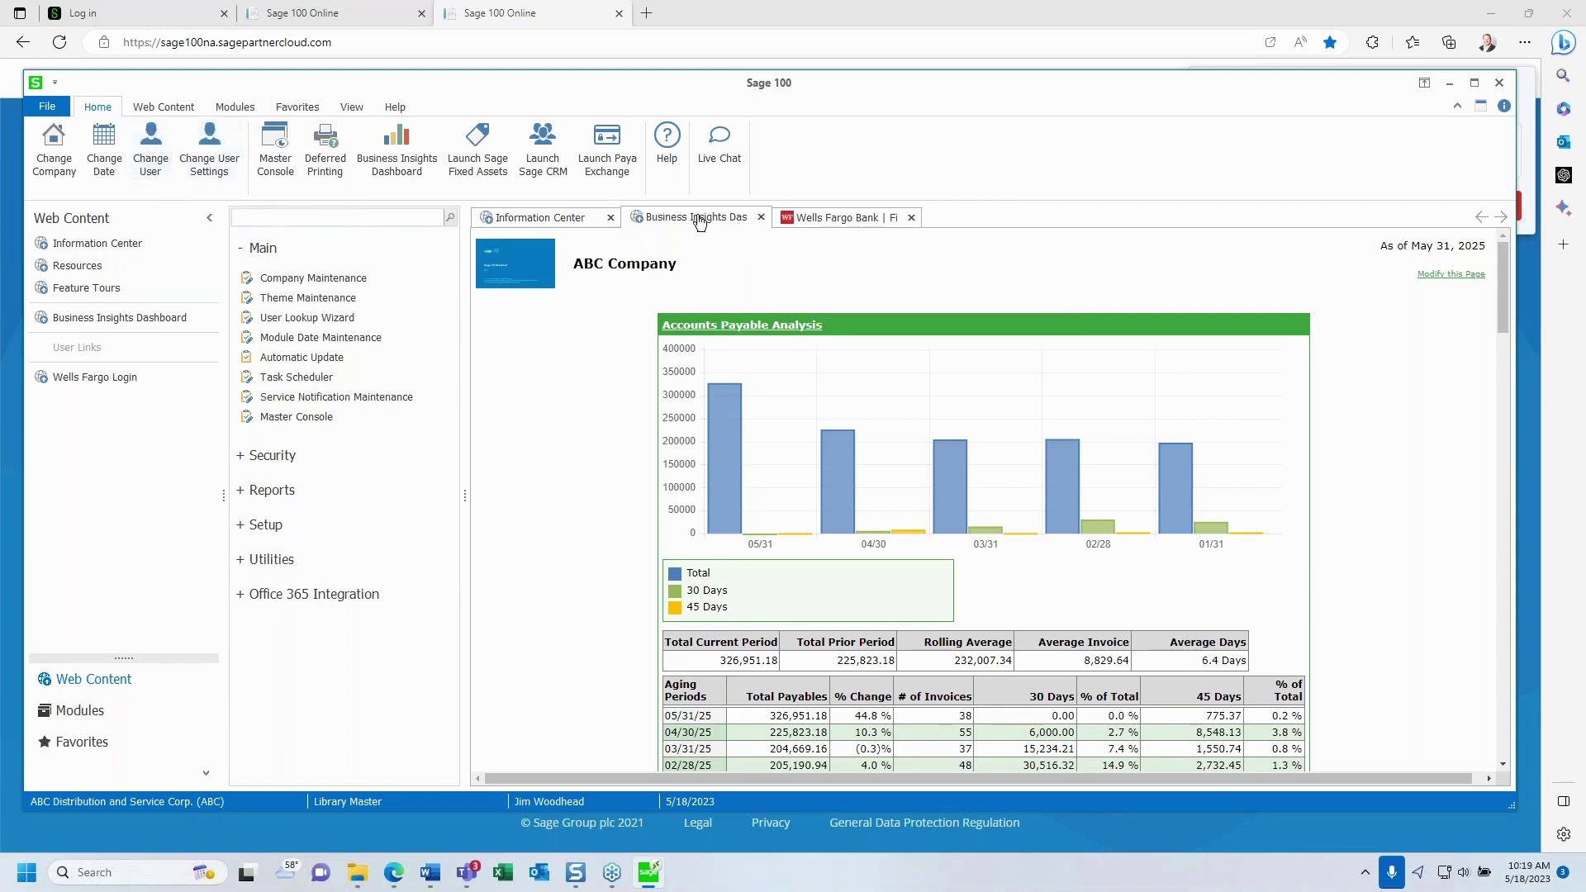
Step: Open General Ledger Account Maintenance, accepting the default accounting date
left_click(78, 715)
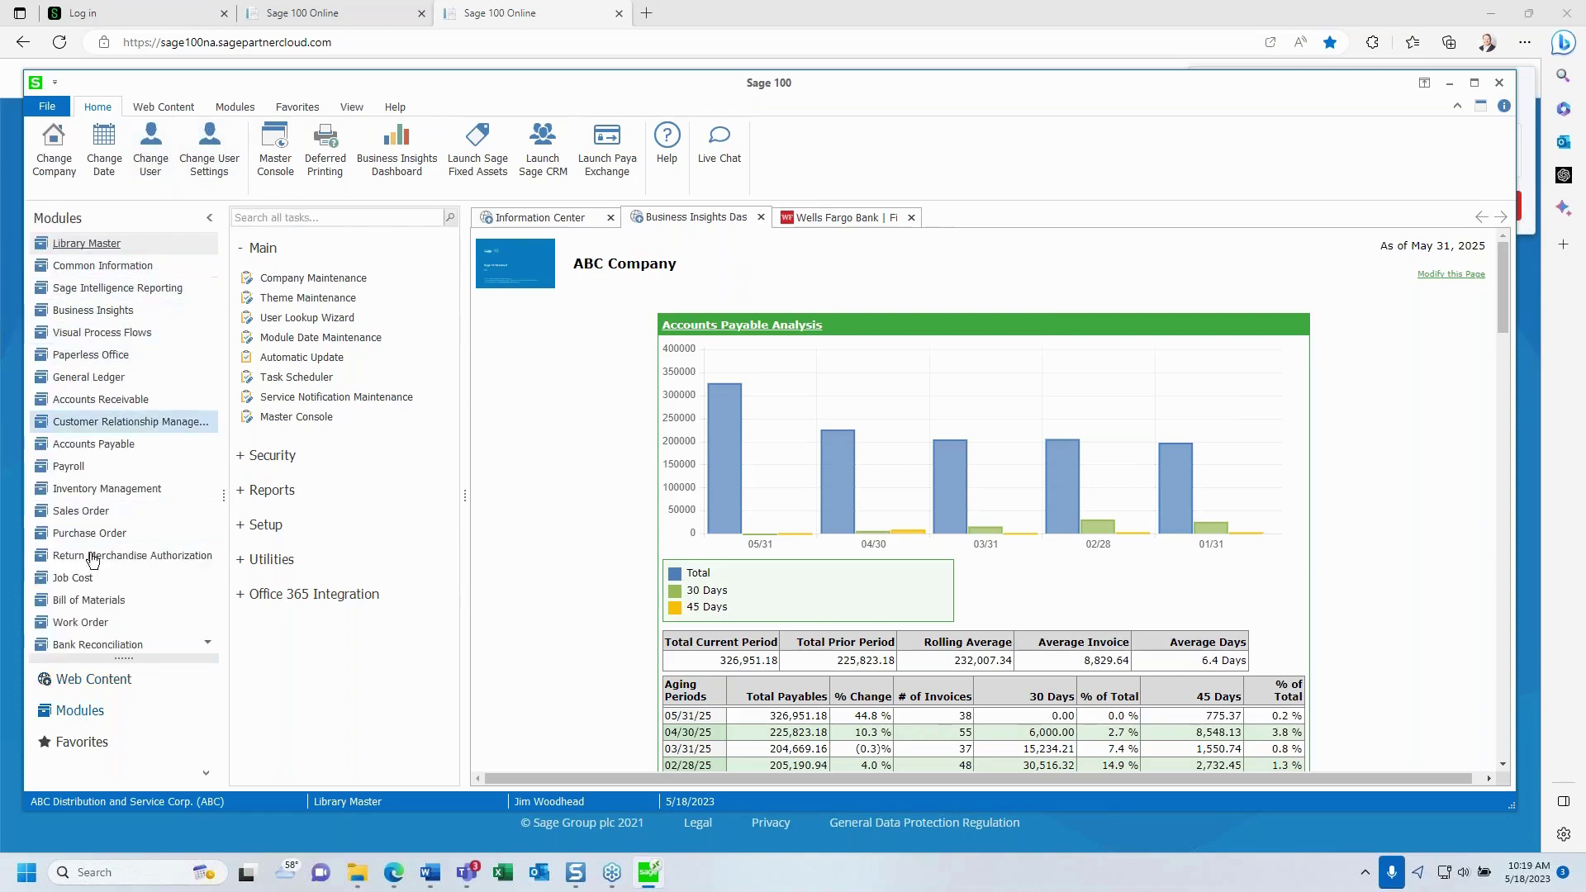
left_click(103, 379)
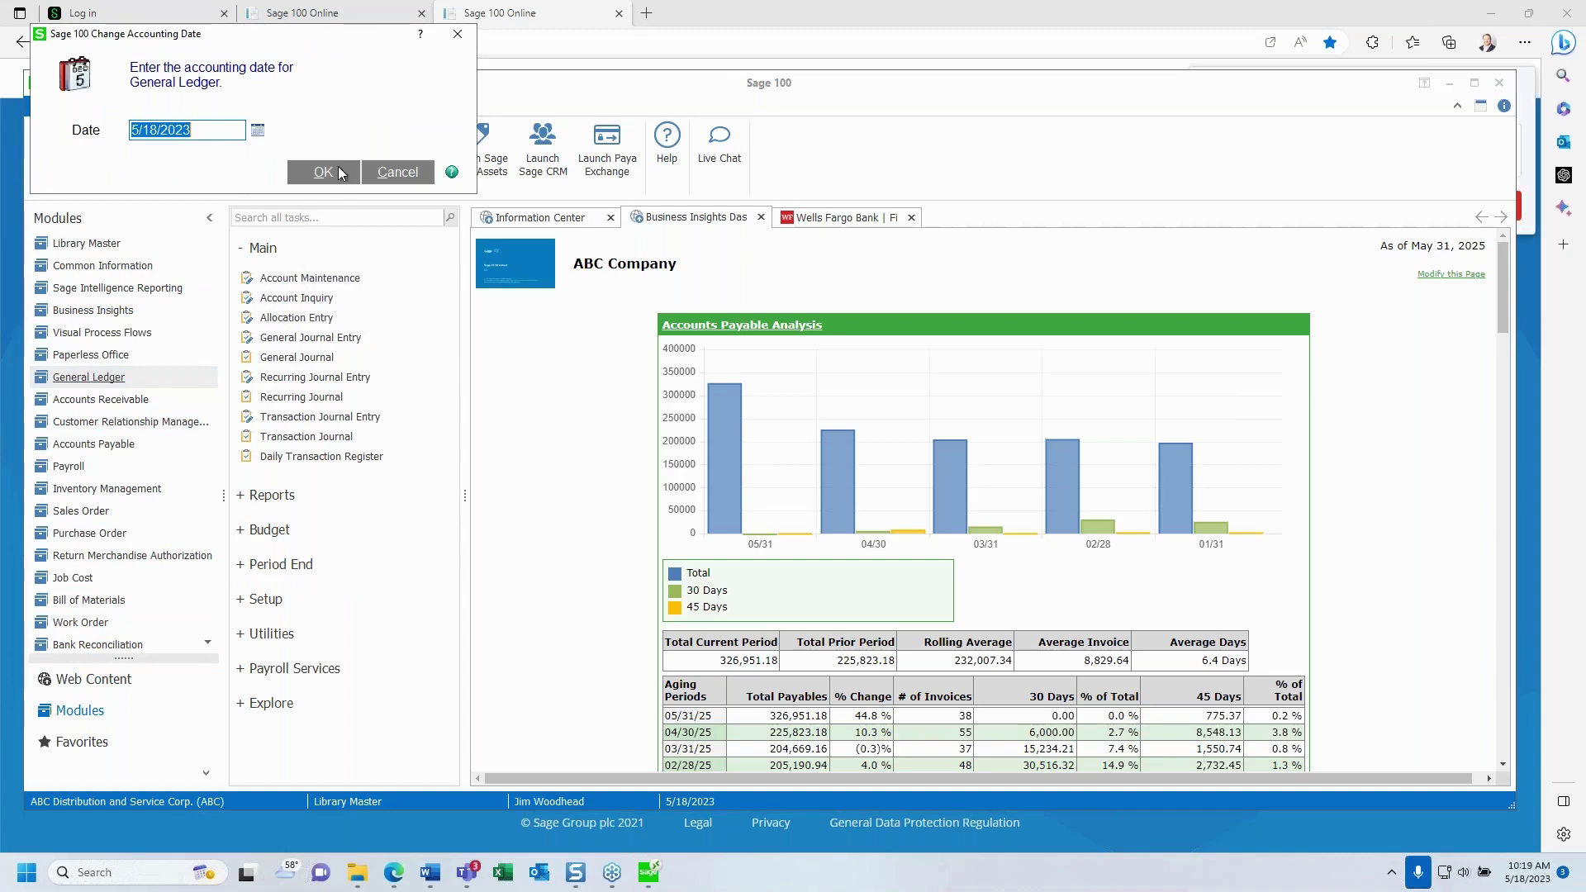
left_click(338, 171)
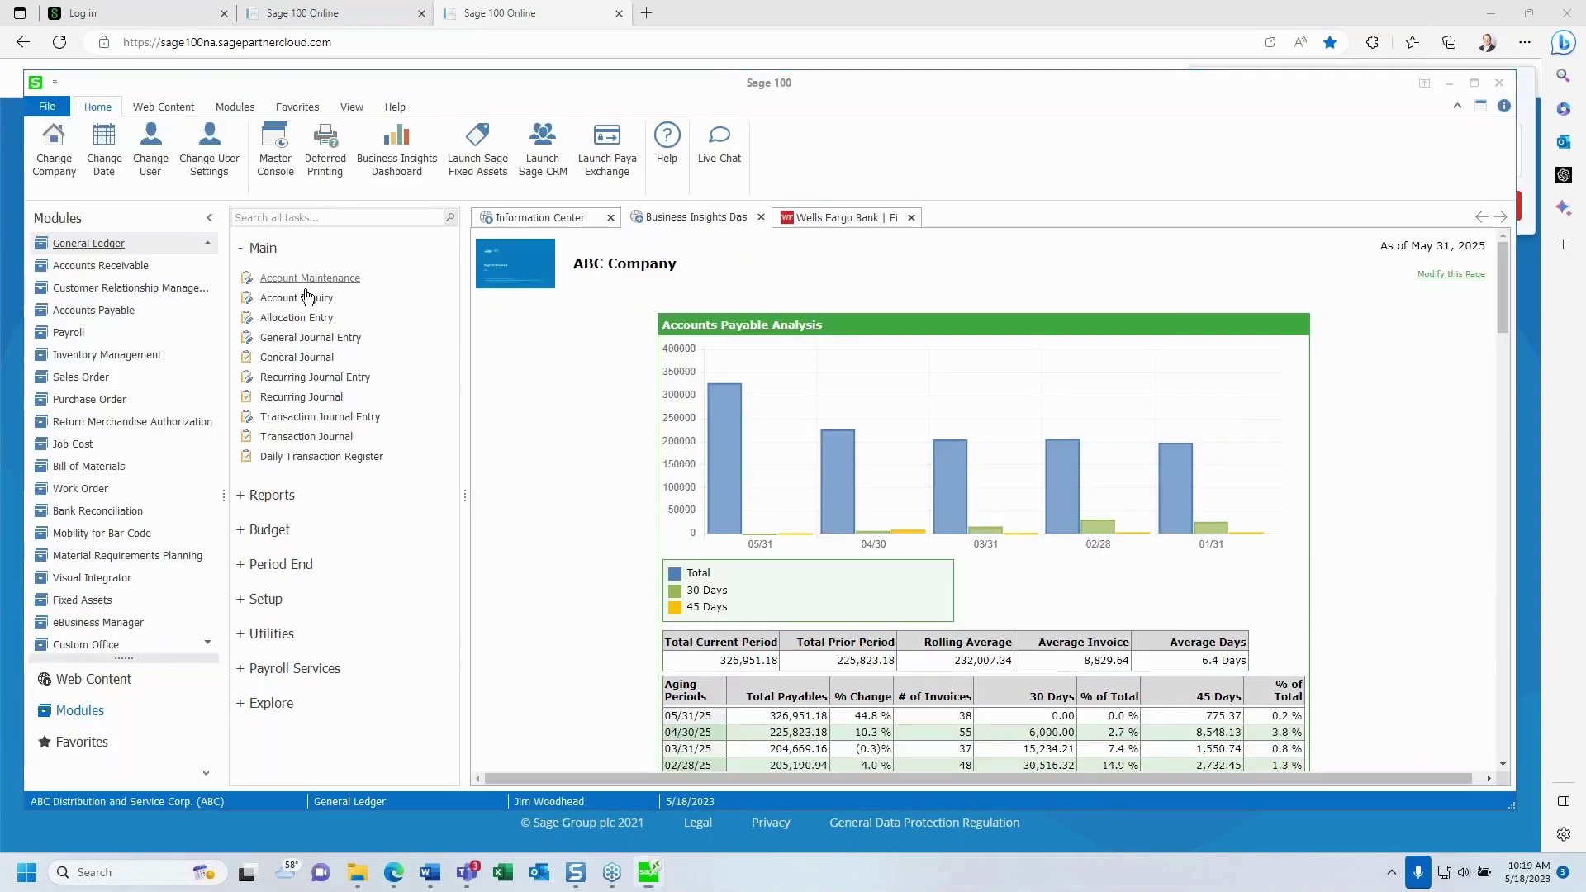
left_click(307, 282)
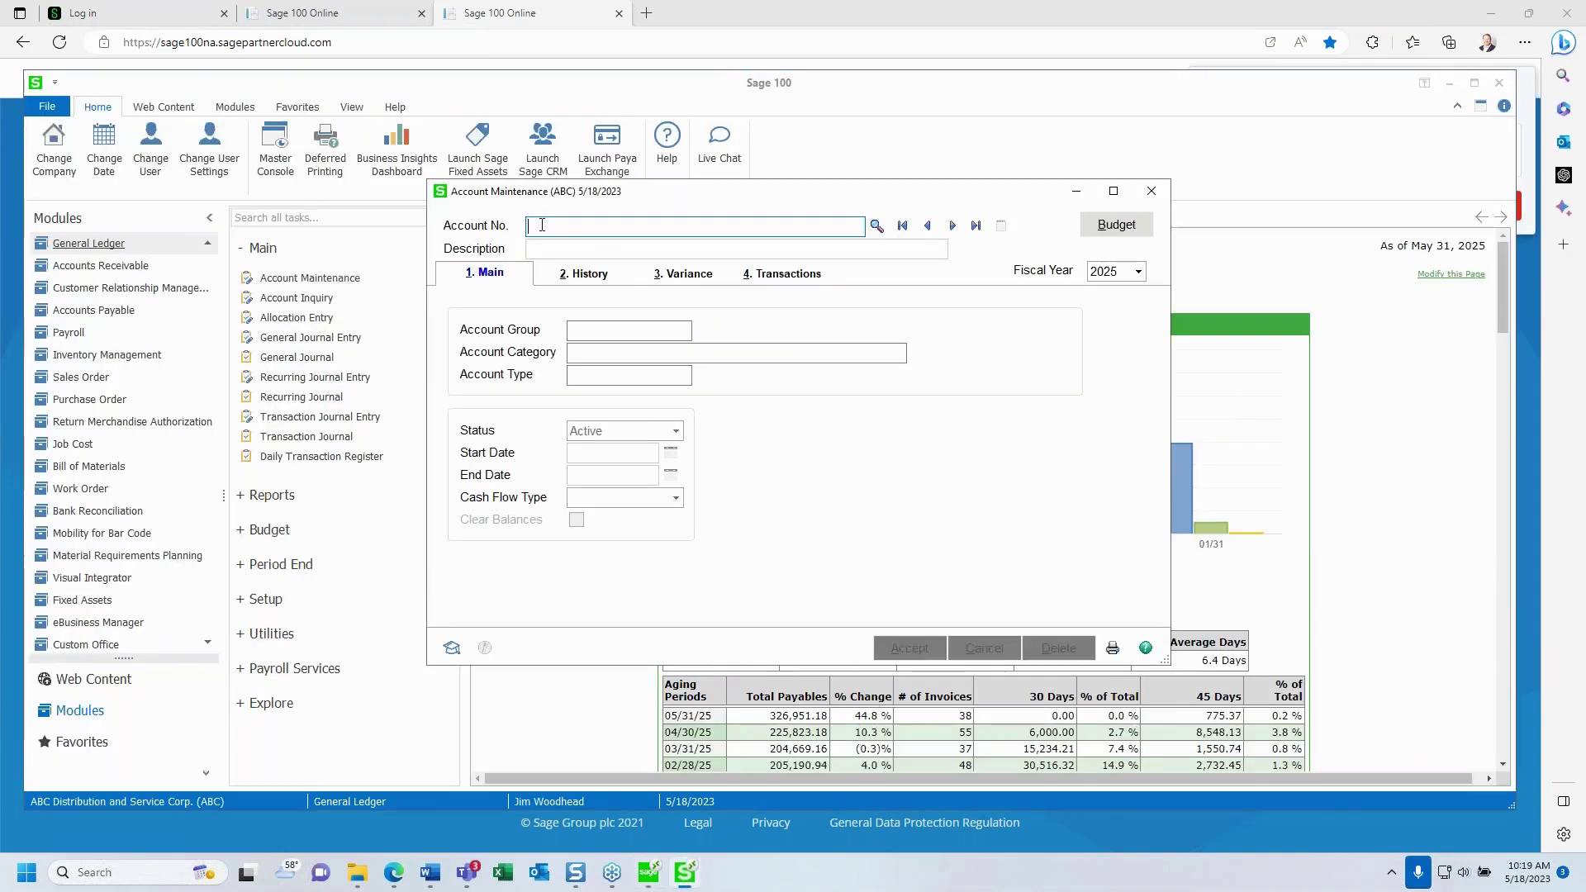
Step: Load account 280-00-00 from the lookup, clear it unsaved, then reopen the full account list
mouse_move(716, 881)
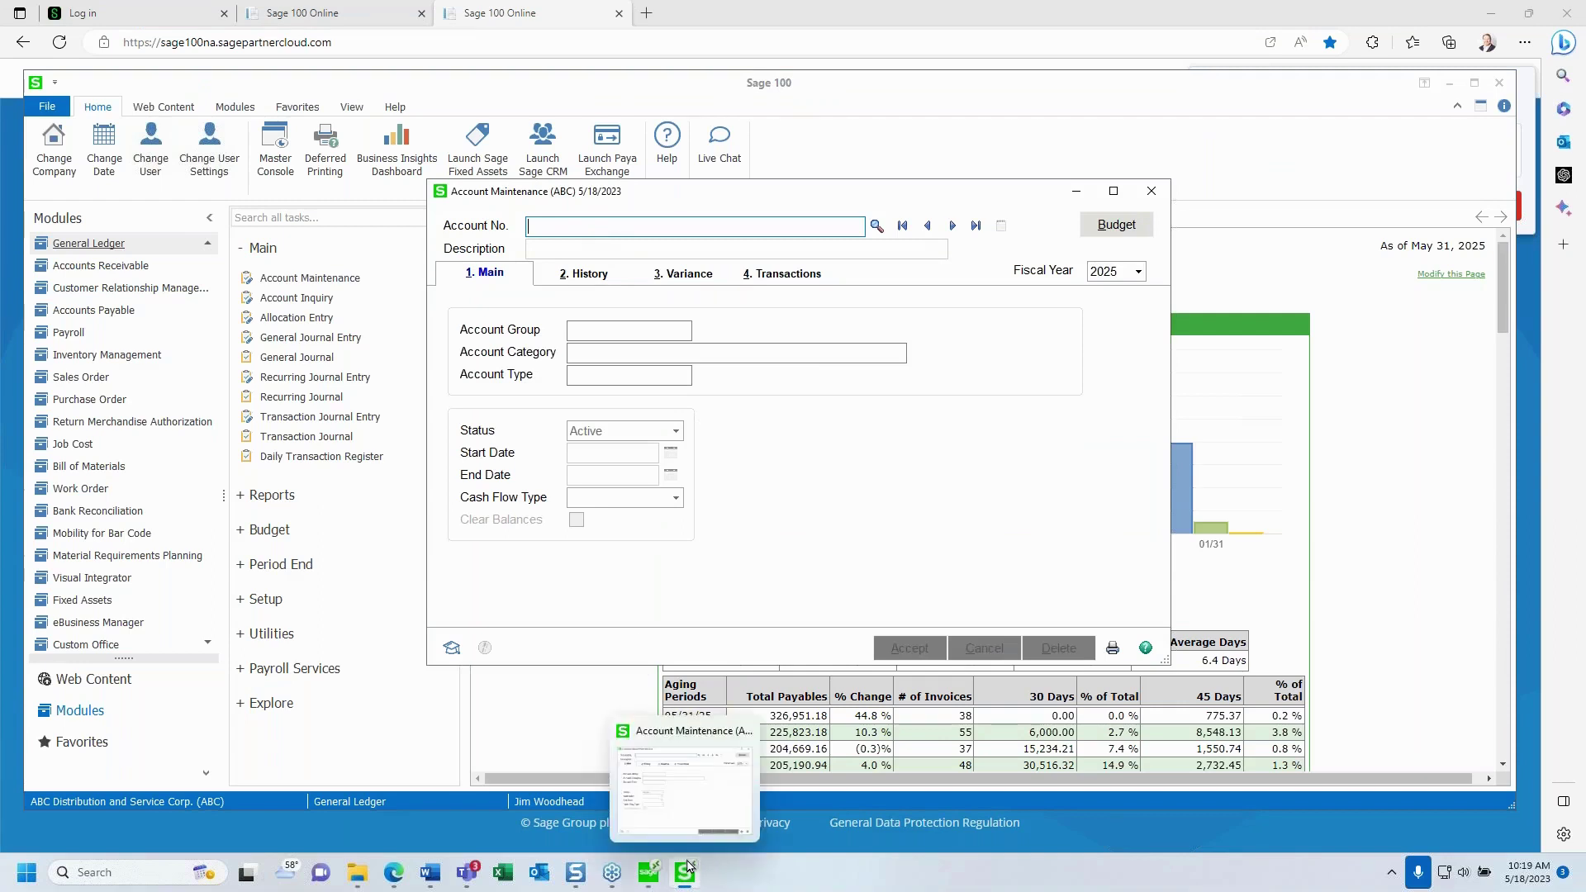
left_click(877, 227)
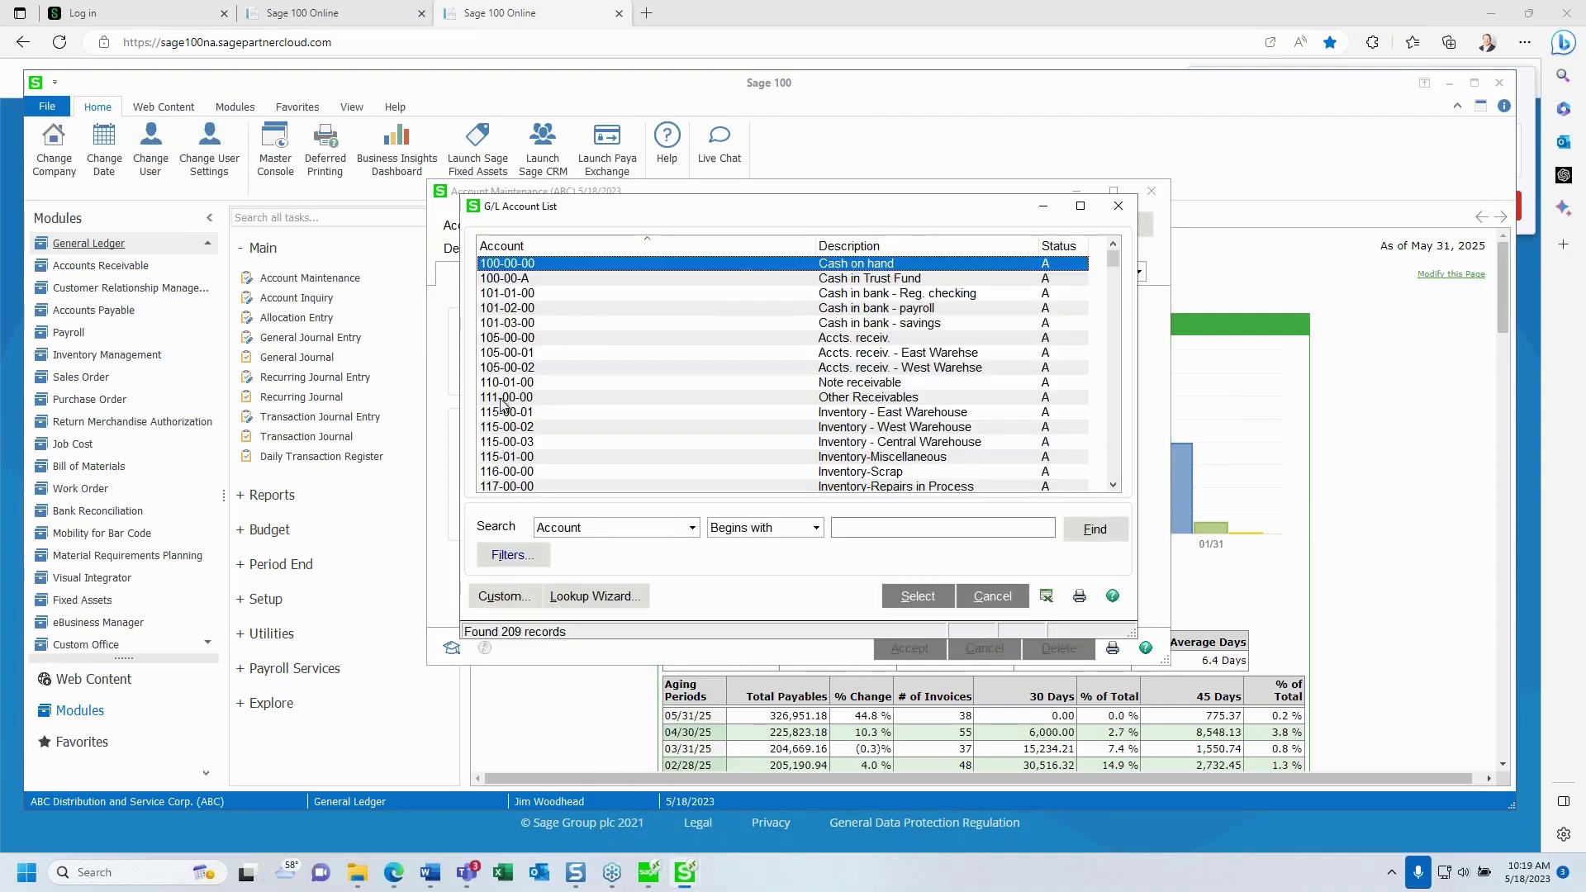
scroll(501, 404, "down", 10)
scroll(502, 446, "down", 4)
double_click(505, 442)
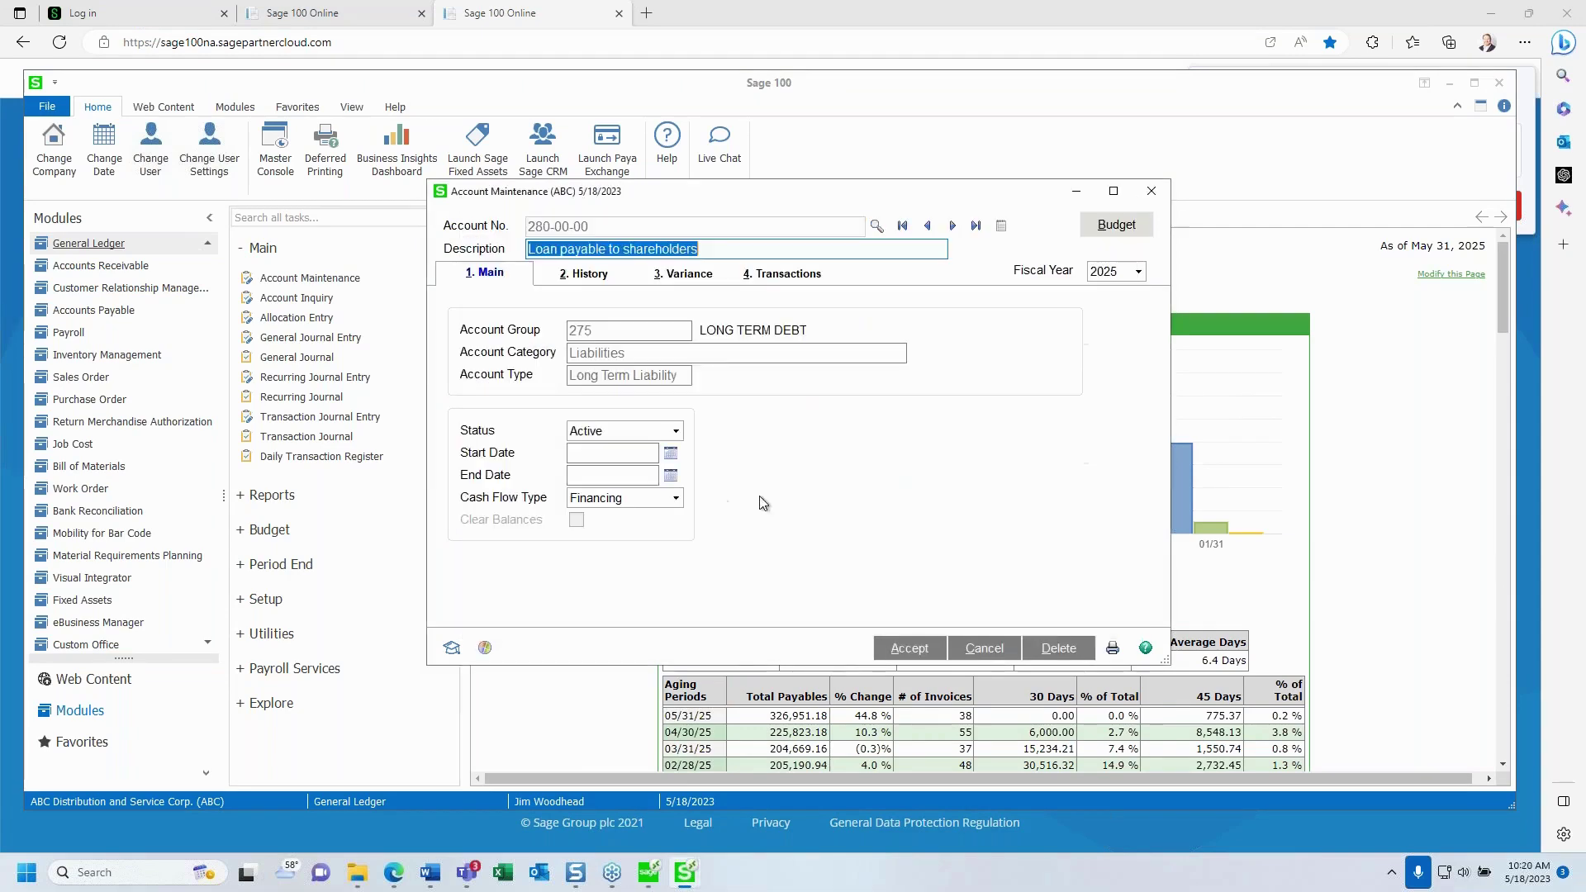
left_click(990, 649)
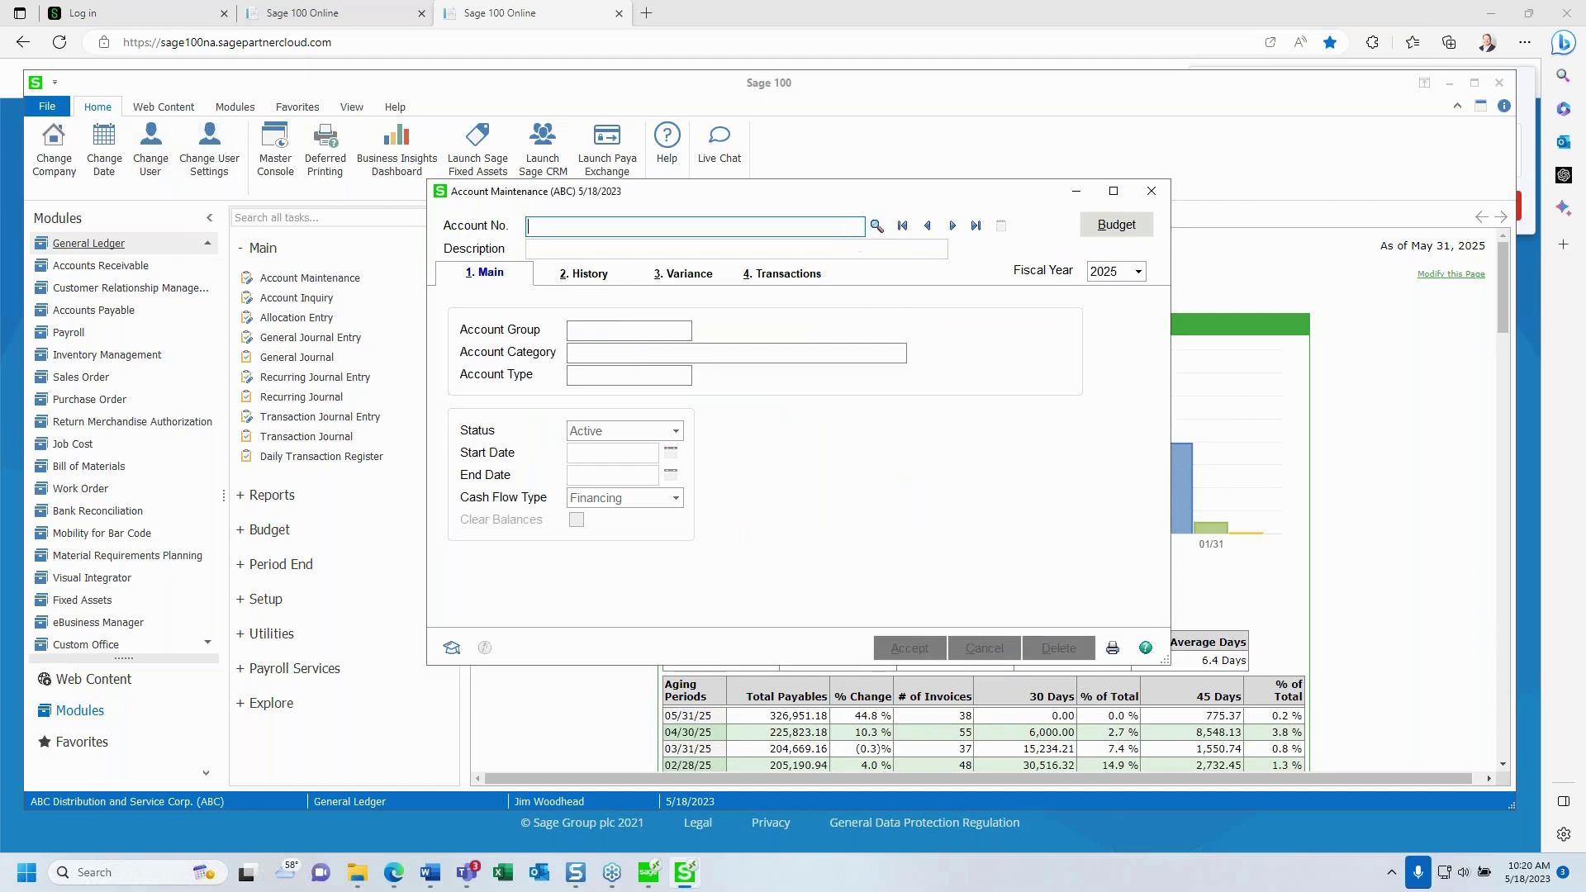
left_click(877, 228)
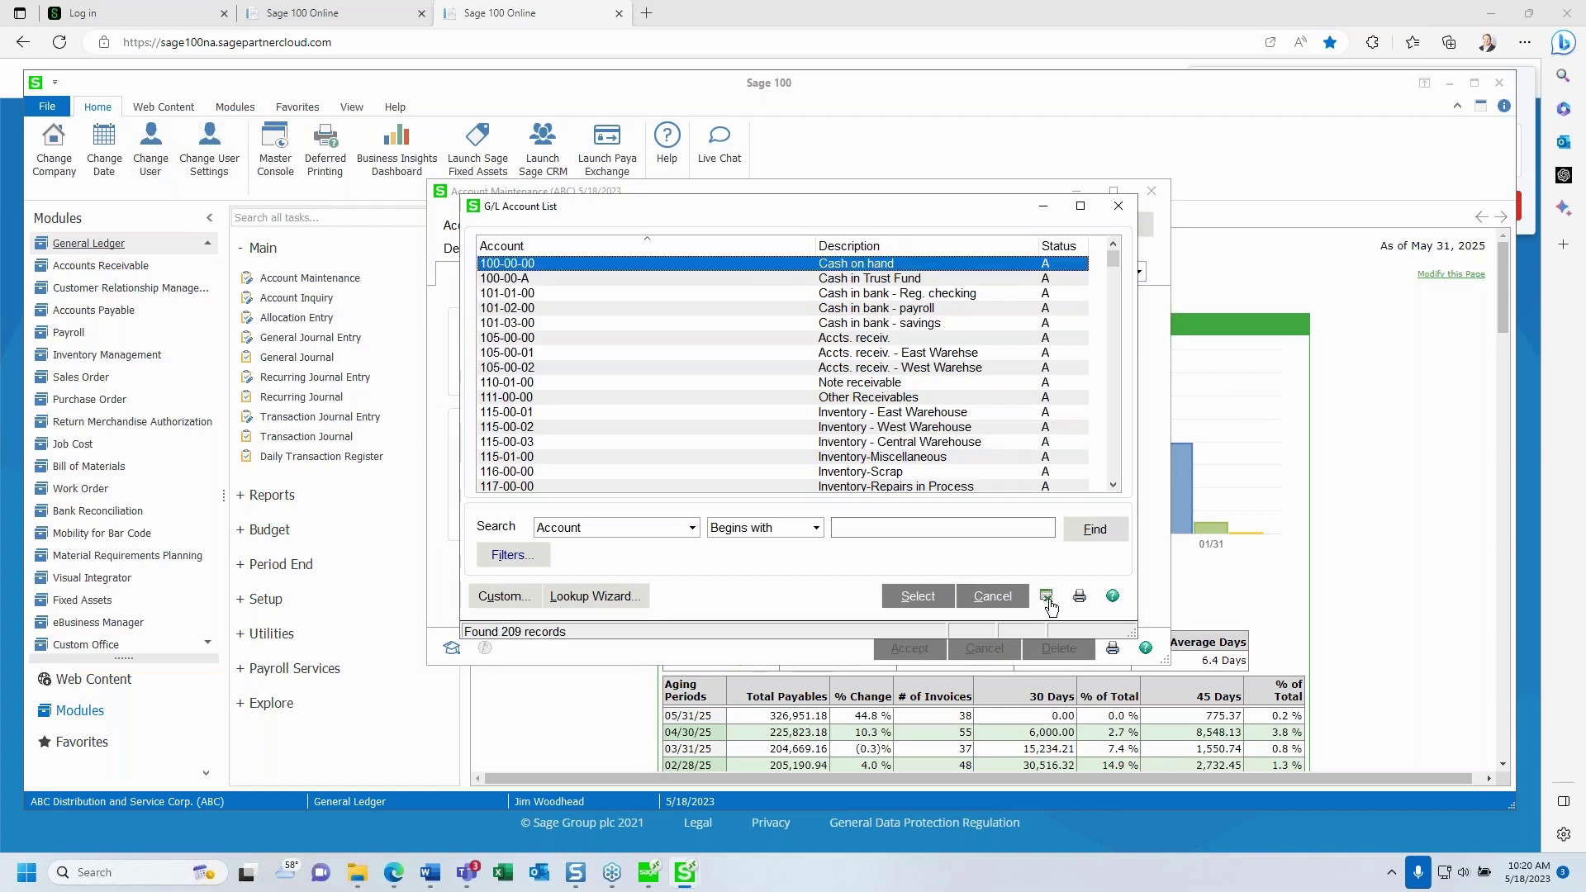
Step: Export the G/L Account List to a new Excel workbook, then close the list and Account Maintenance
left_click(1047, 598)
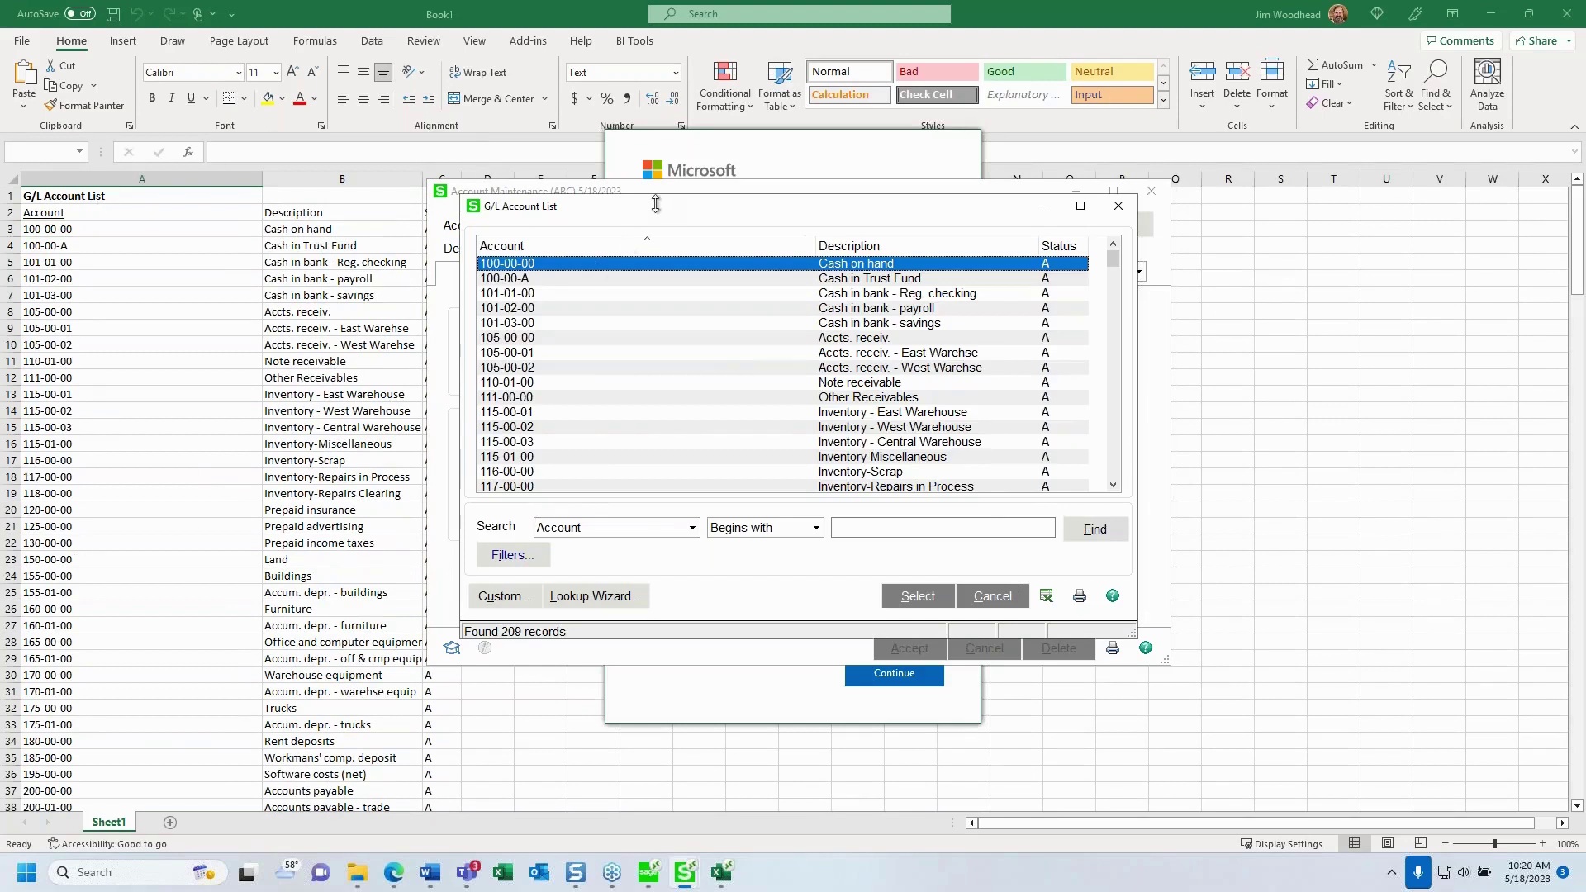
left_click_drag(656, 203, 665, 223)
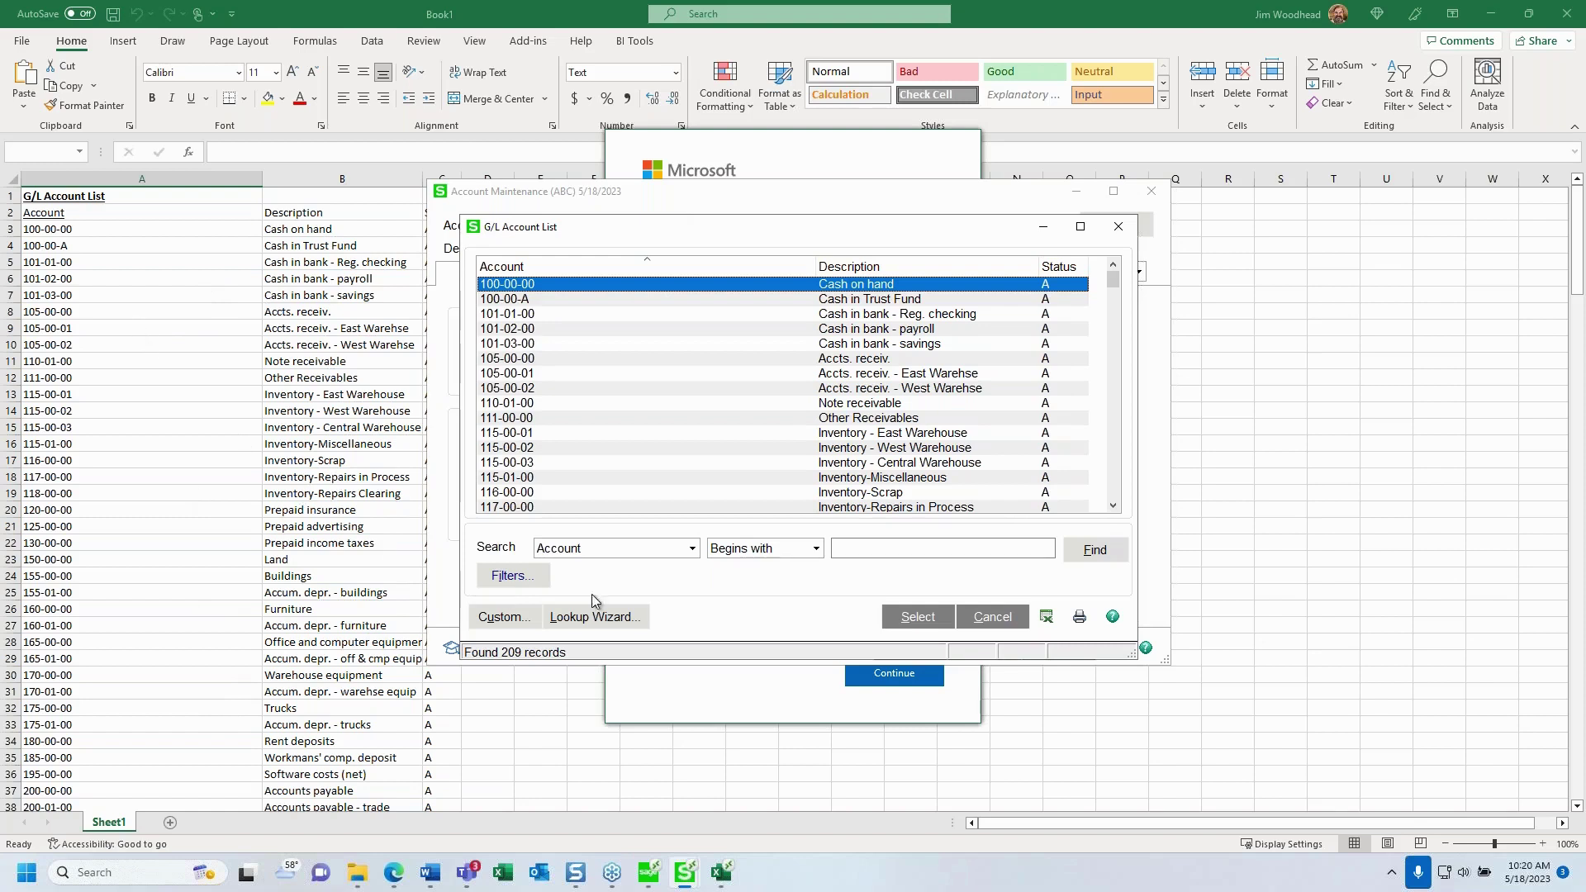
left_click(991, 620)
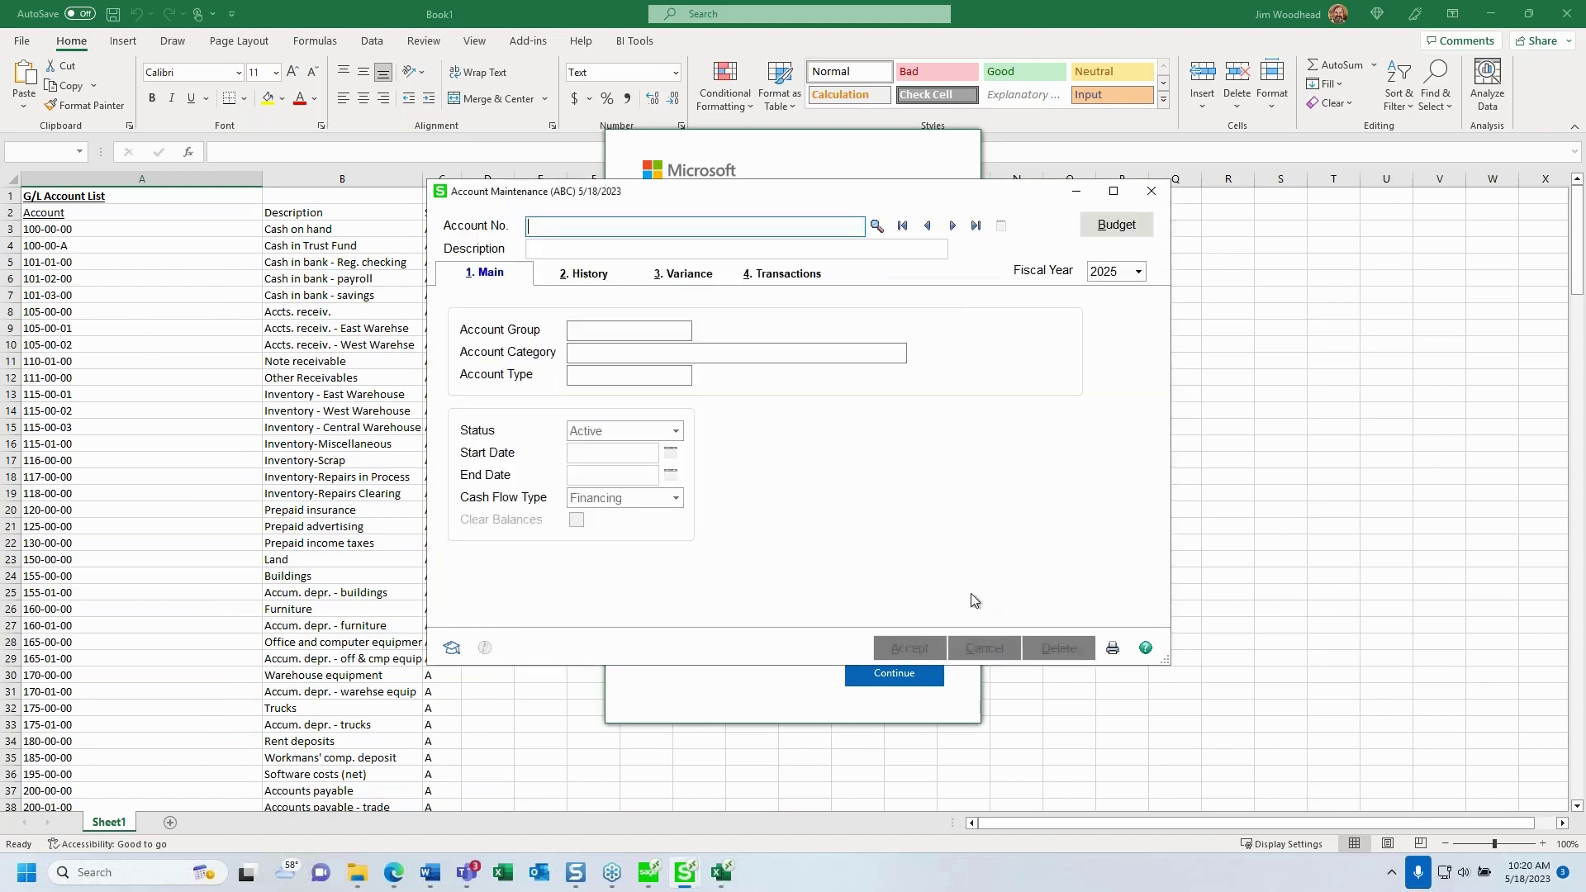
left_click(1152, 192)
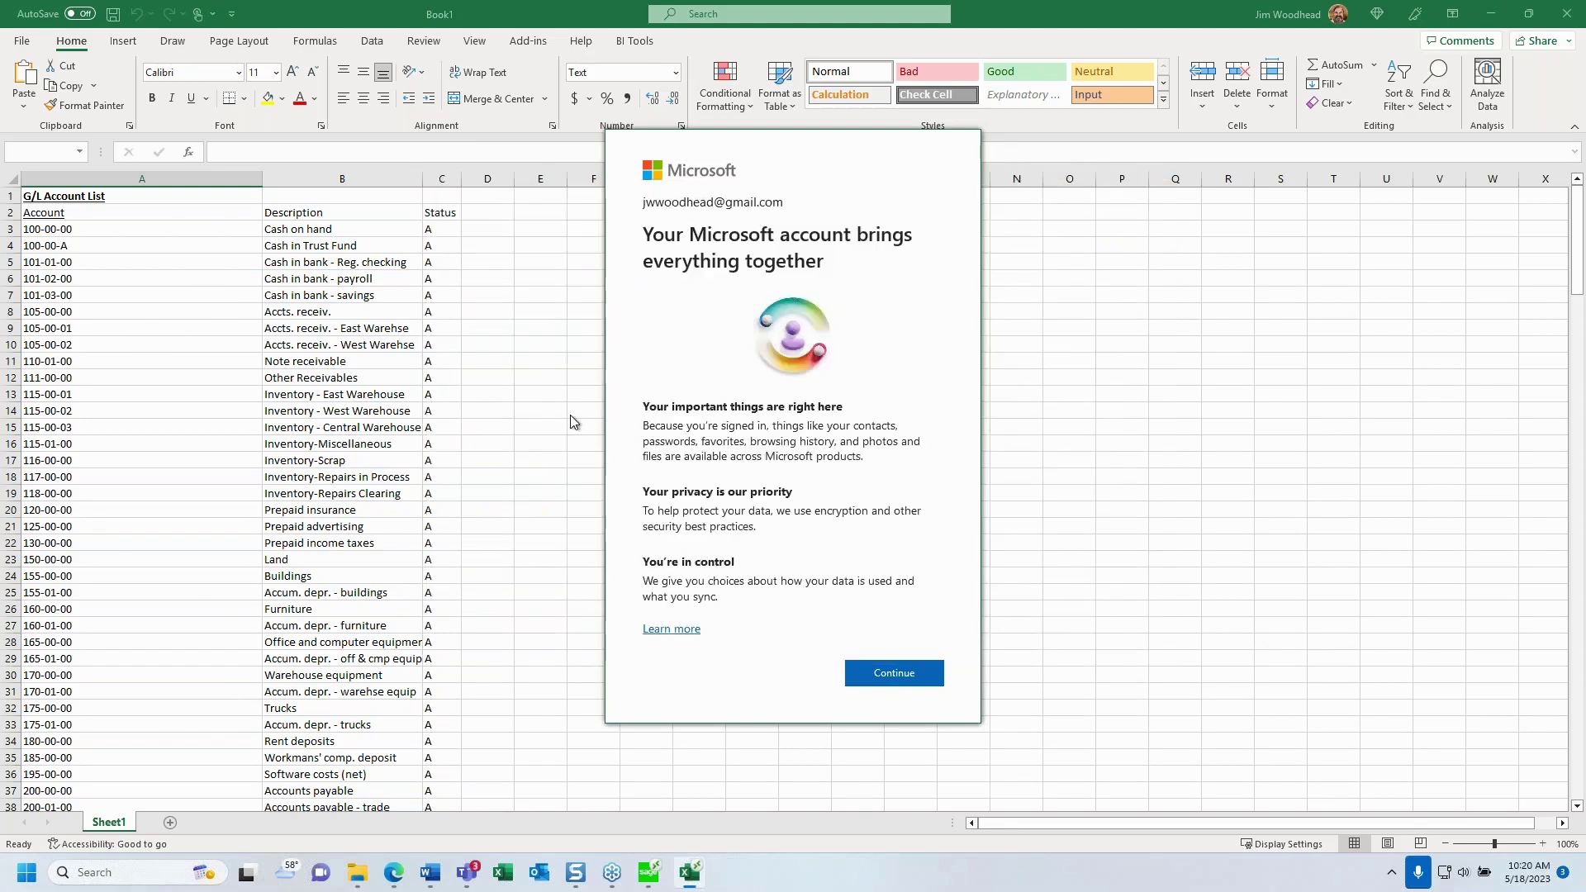
left_click(878, 673)
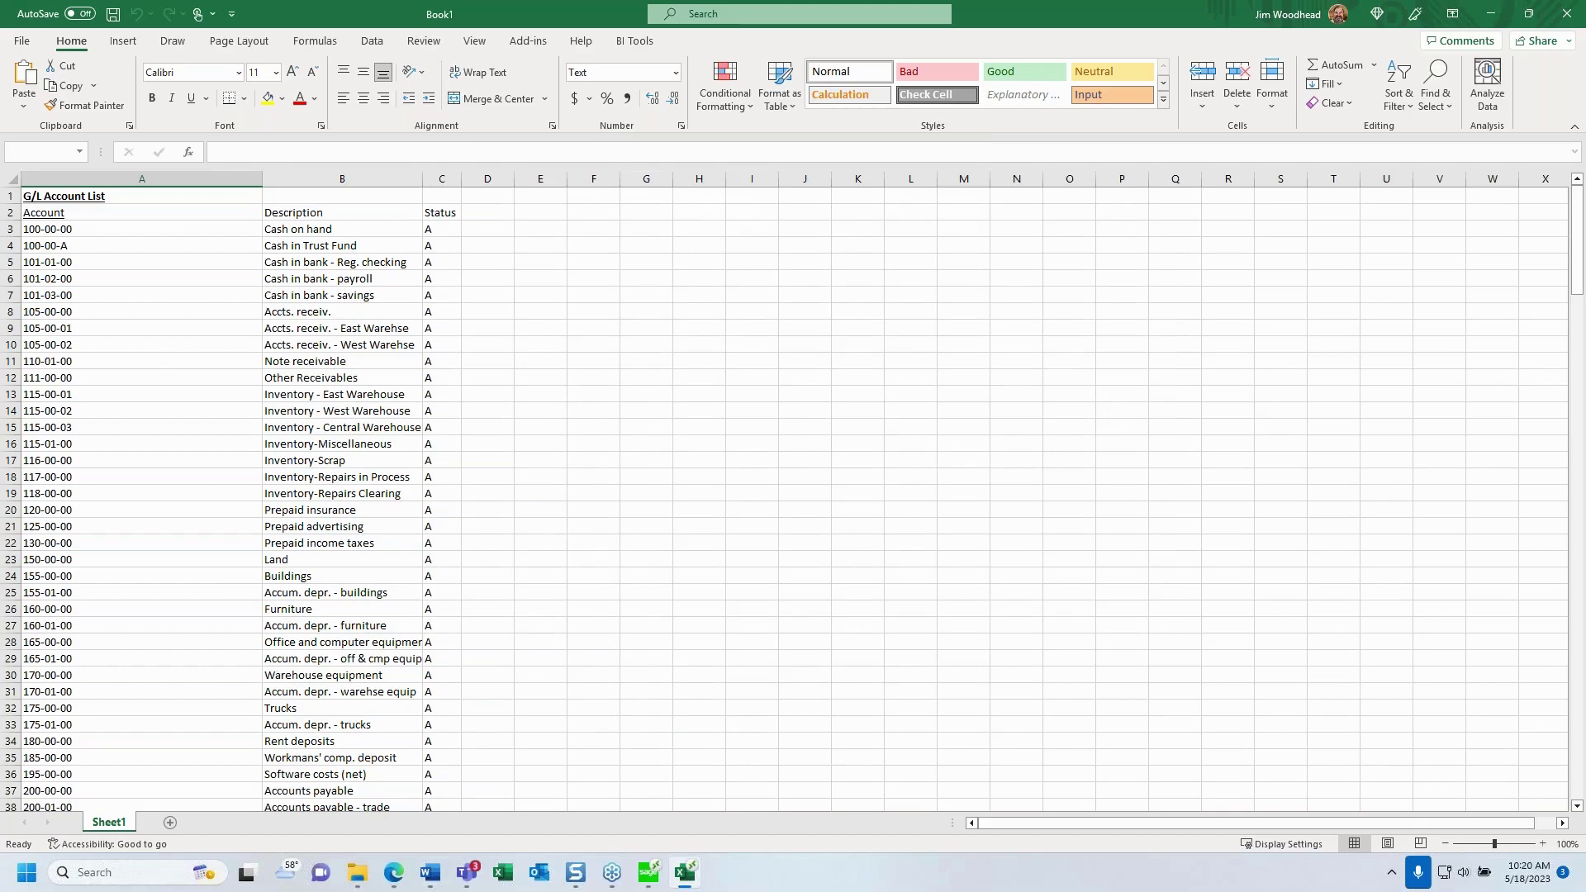
Step: In Accounts Payable, open Vendor Maintenance, view the first vendor record, then close it
left_click(650, 874)
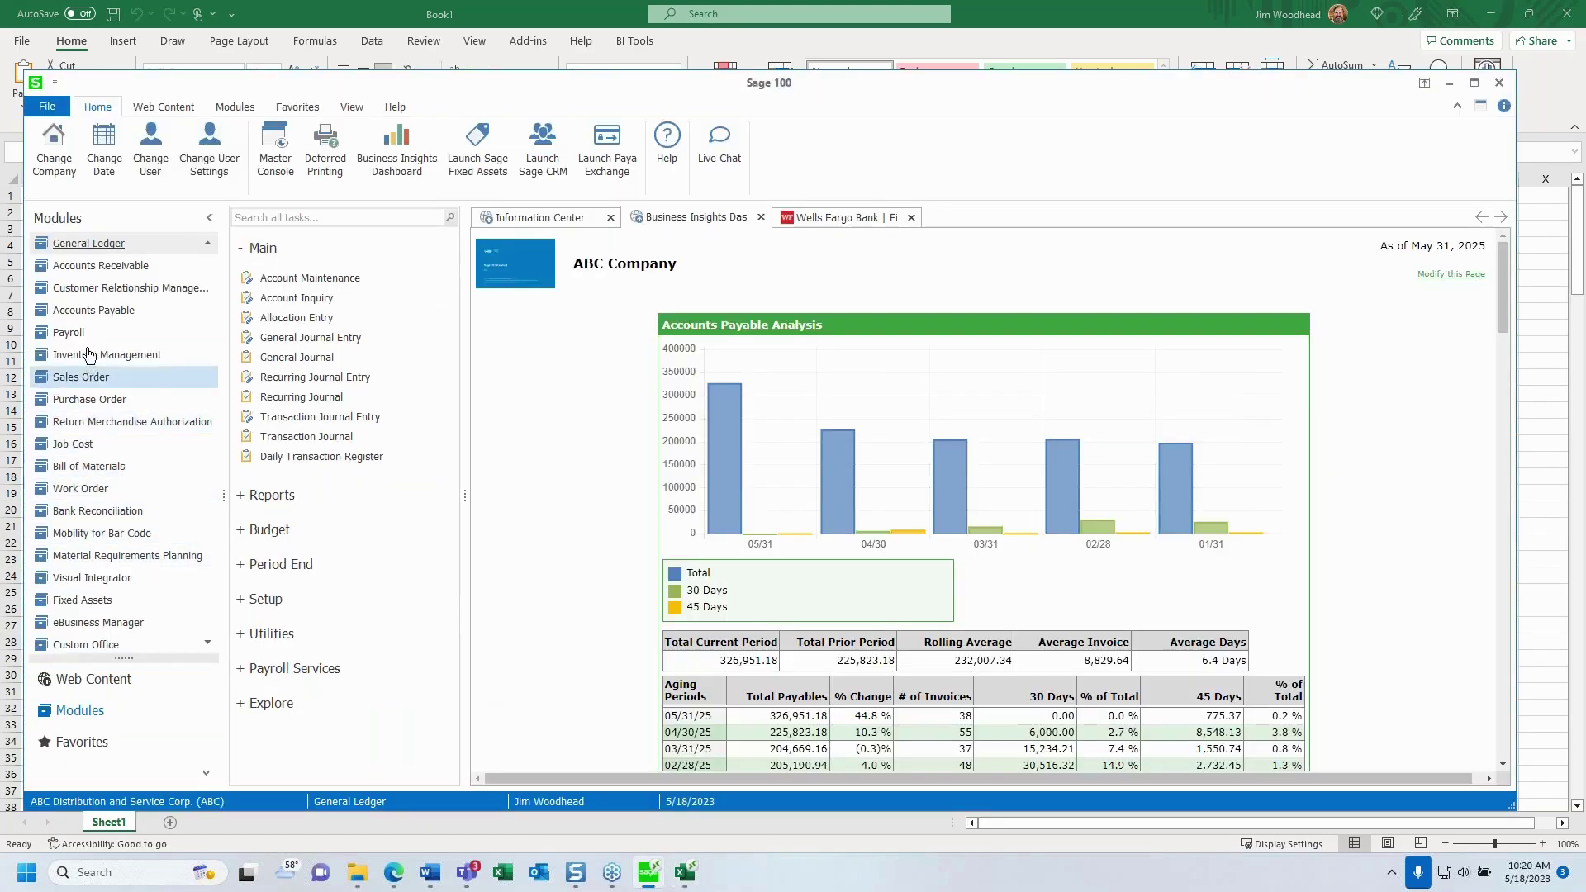
left_click(91, 316)
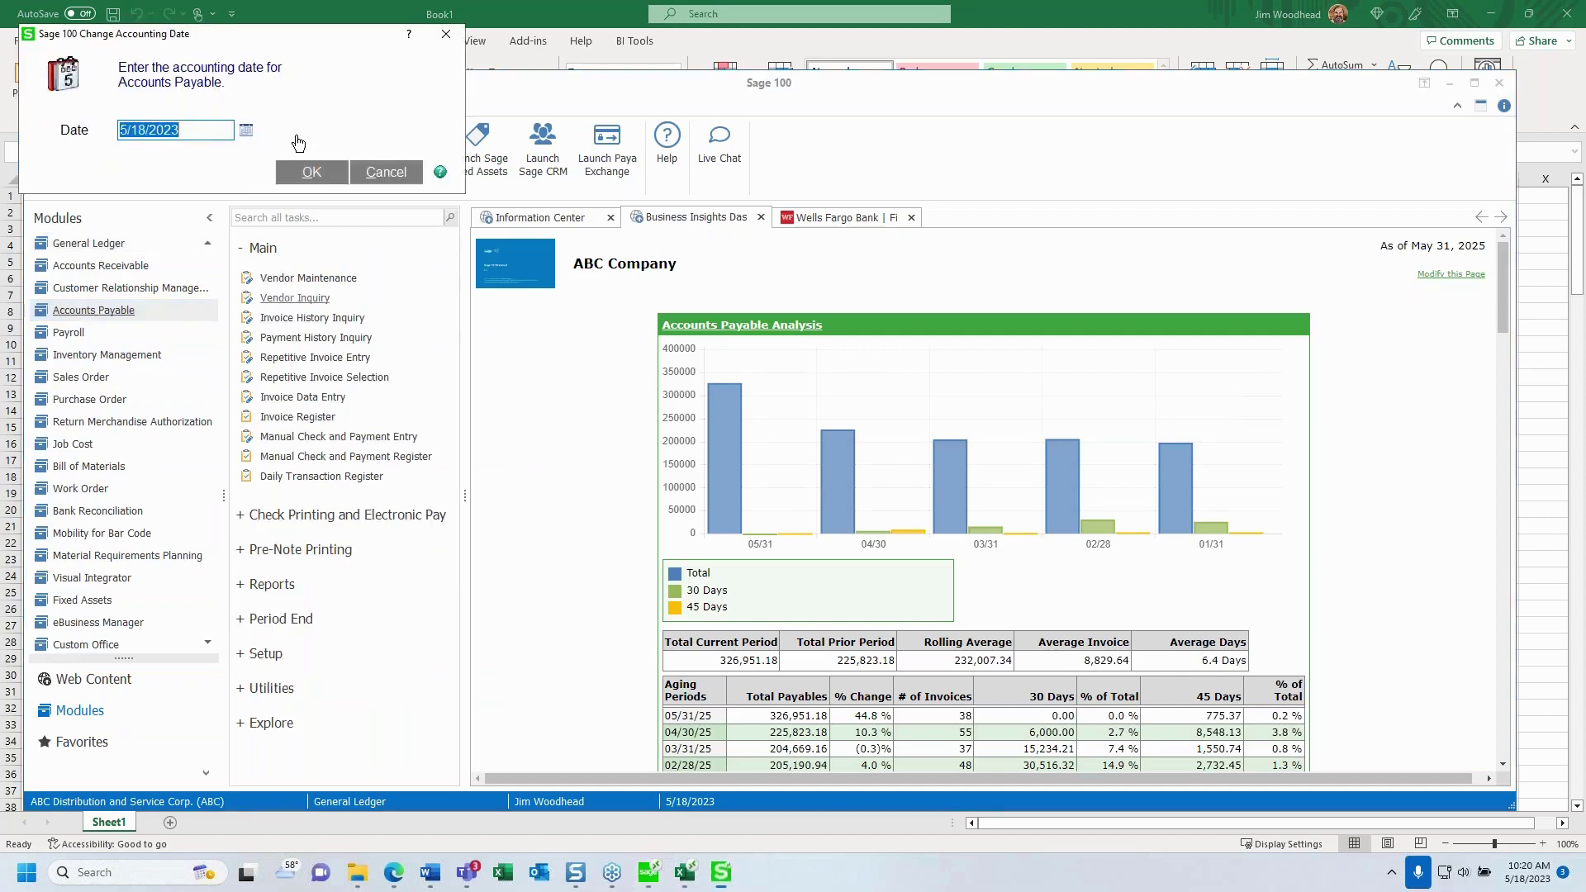
left_click(311, 166)
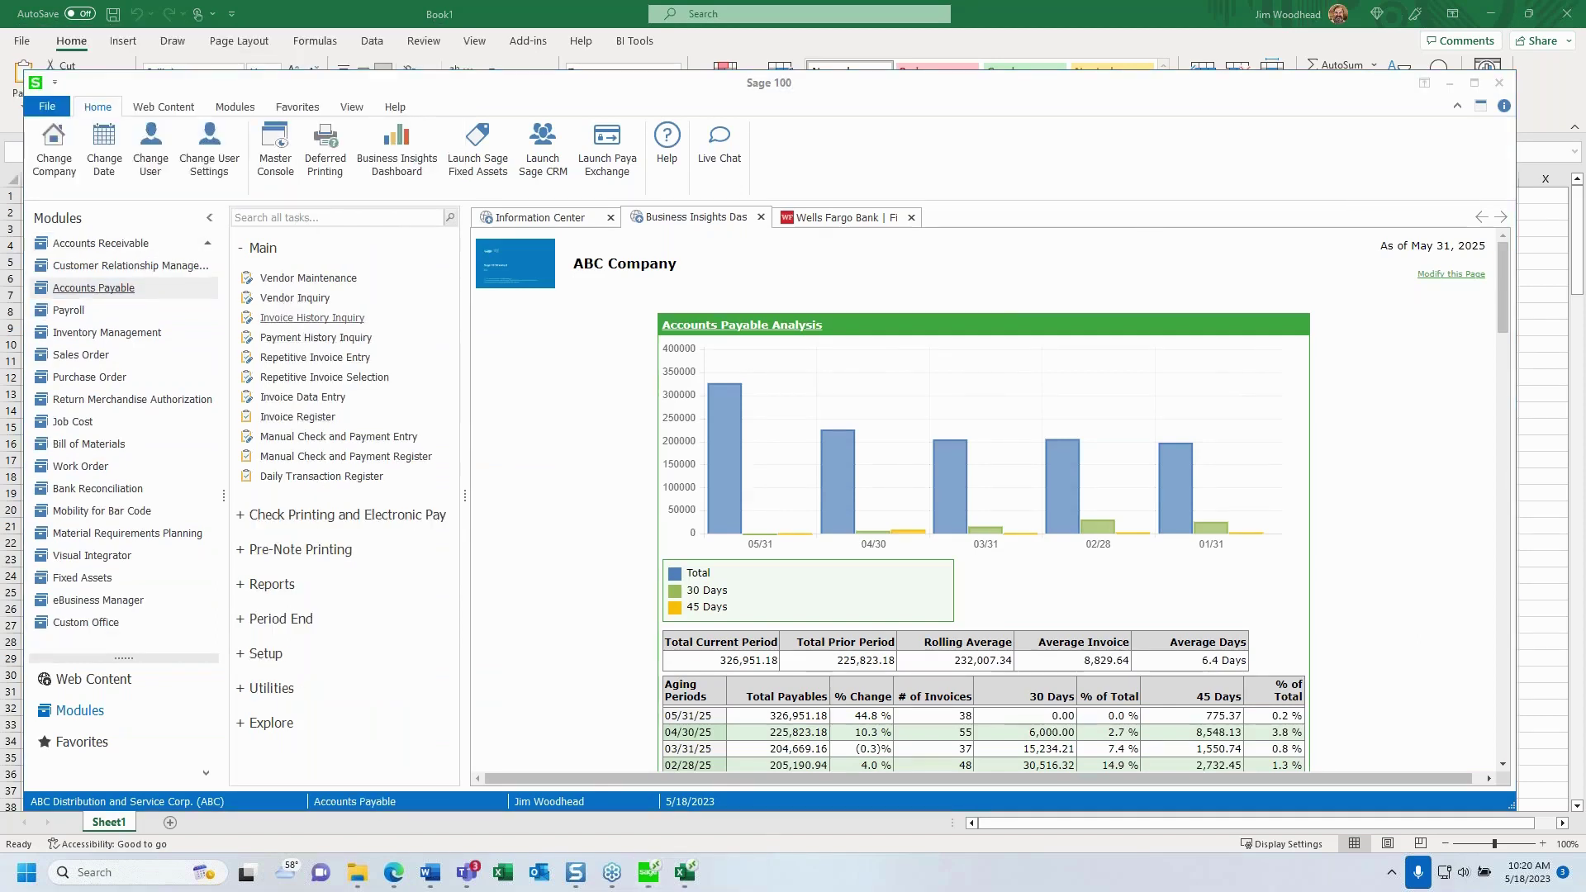
left_click(298, 277)
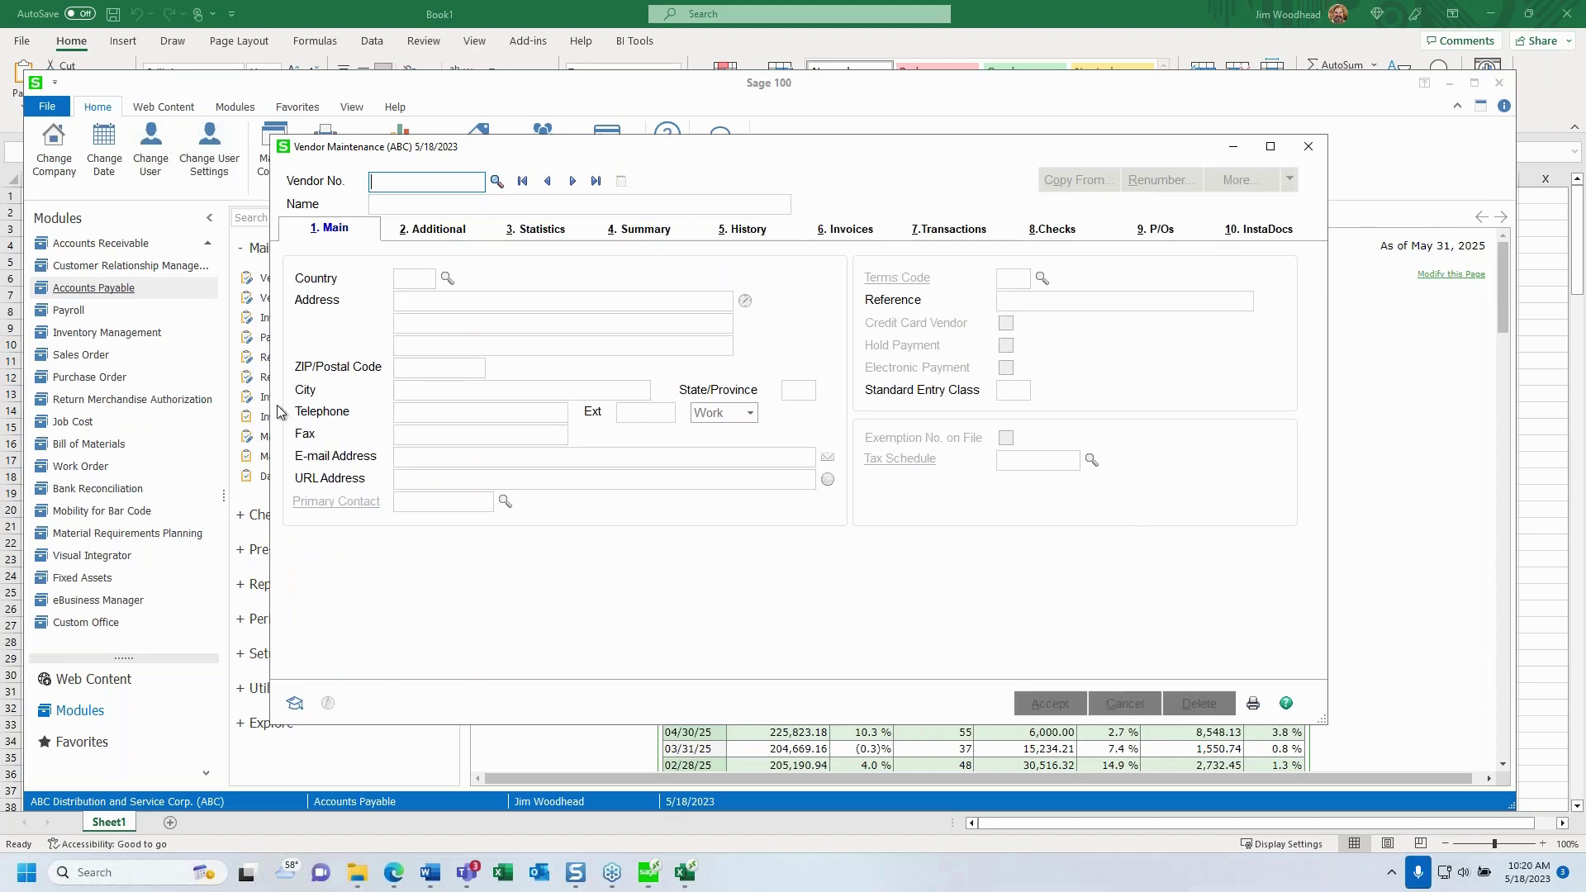
left_click(572, 181)
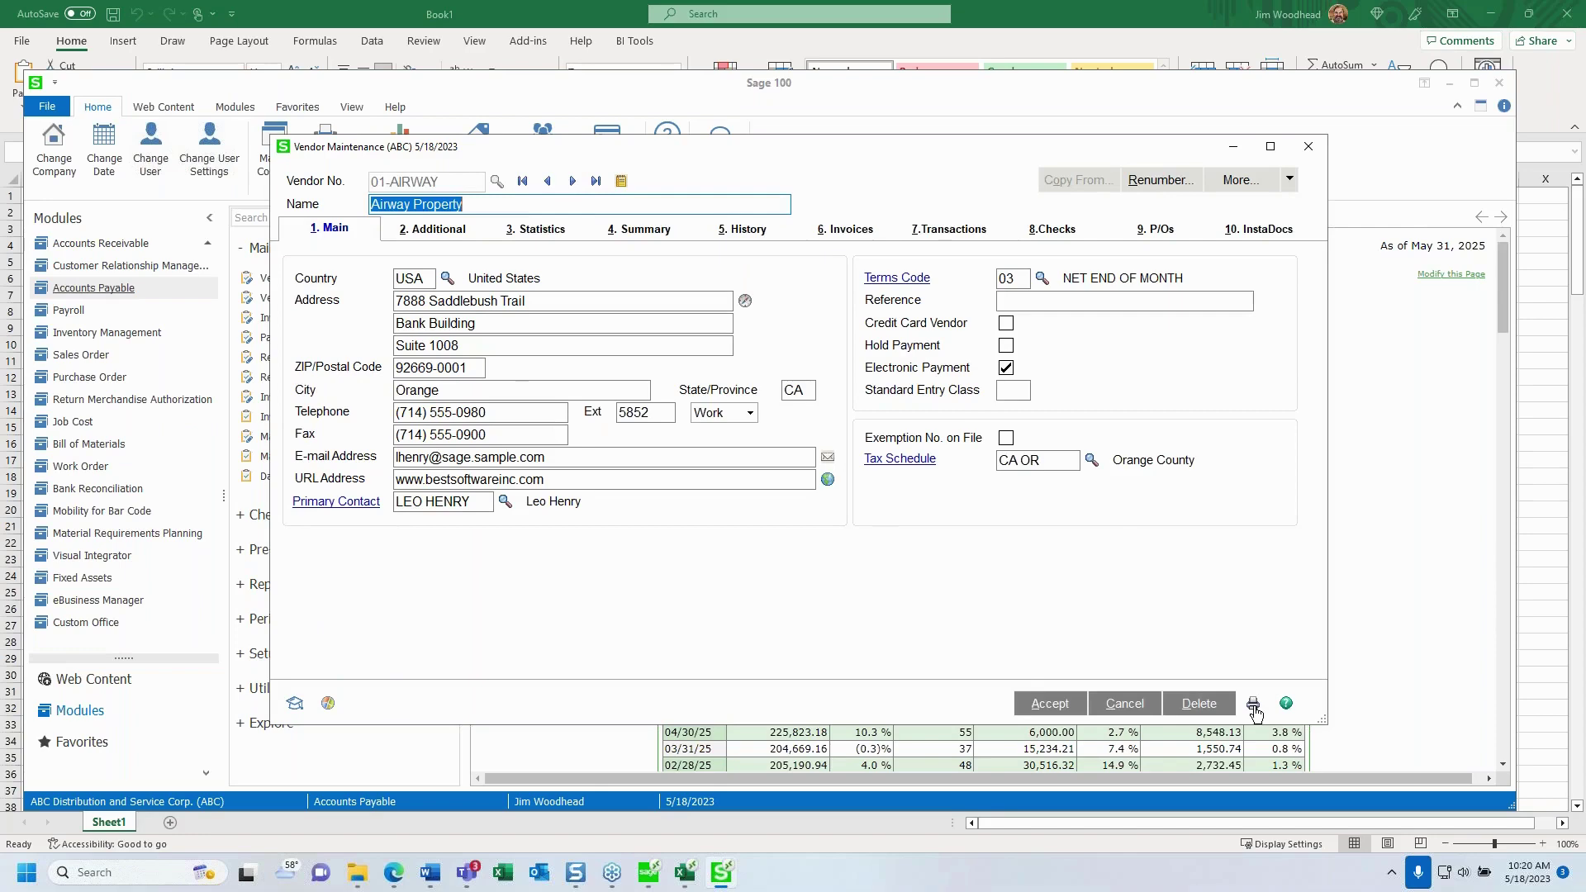
key("Escape")
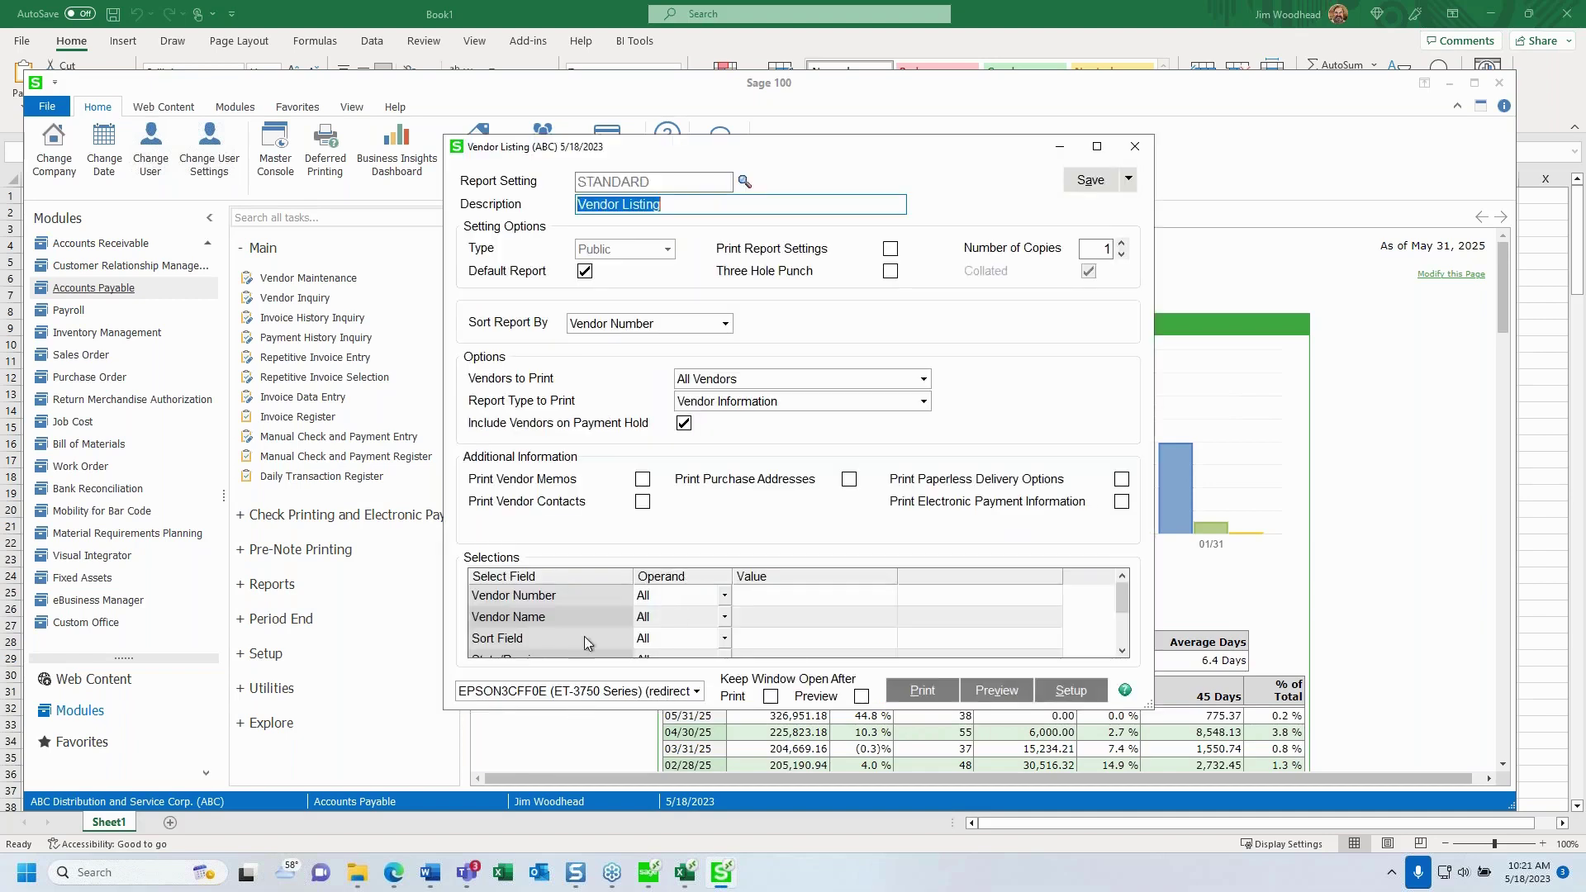
Step: Check the Vendor Listing printer list, then launch Intelligence Reporting's Report Manager after confirming the accounting date
left_click(696, 692)
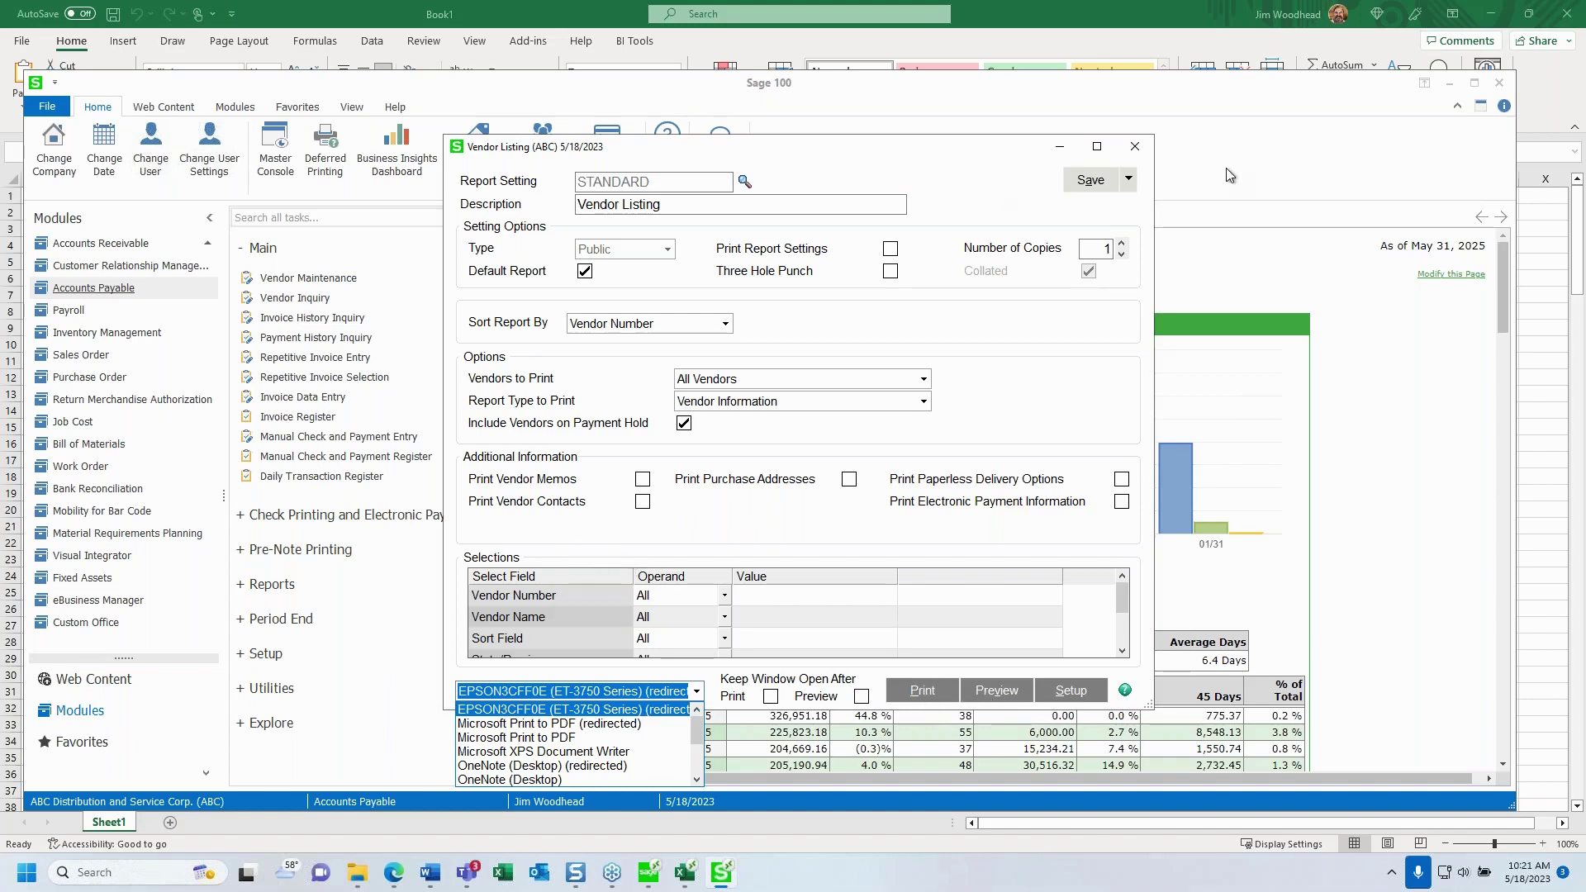
left_click(1138, 149)
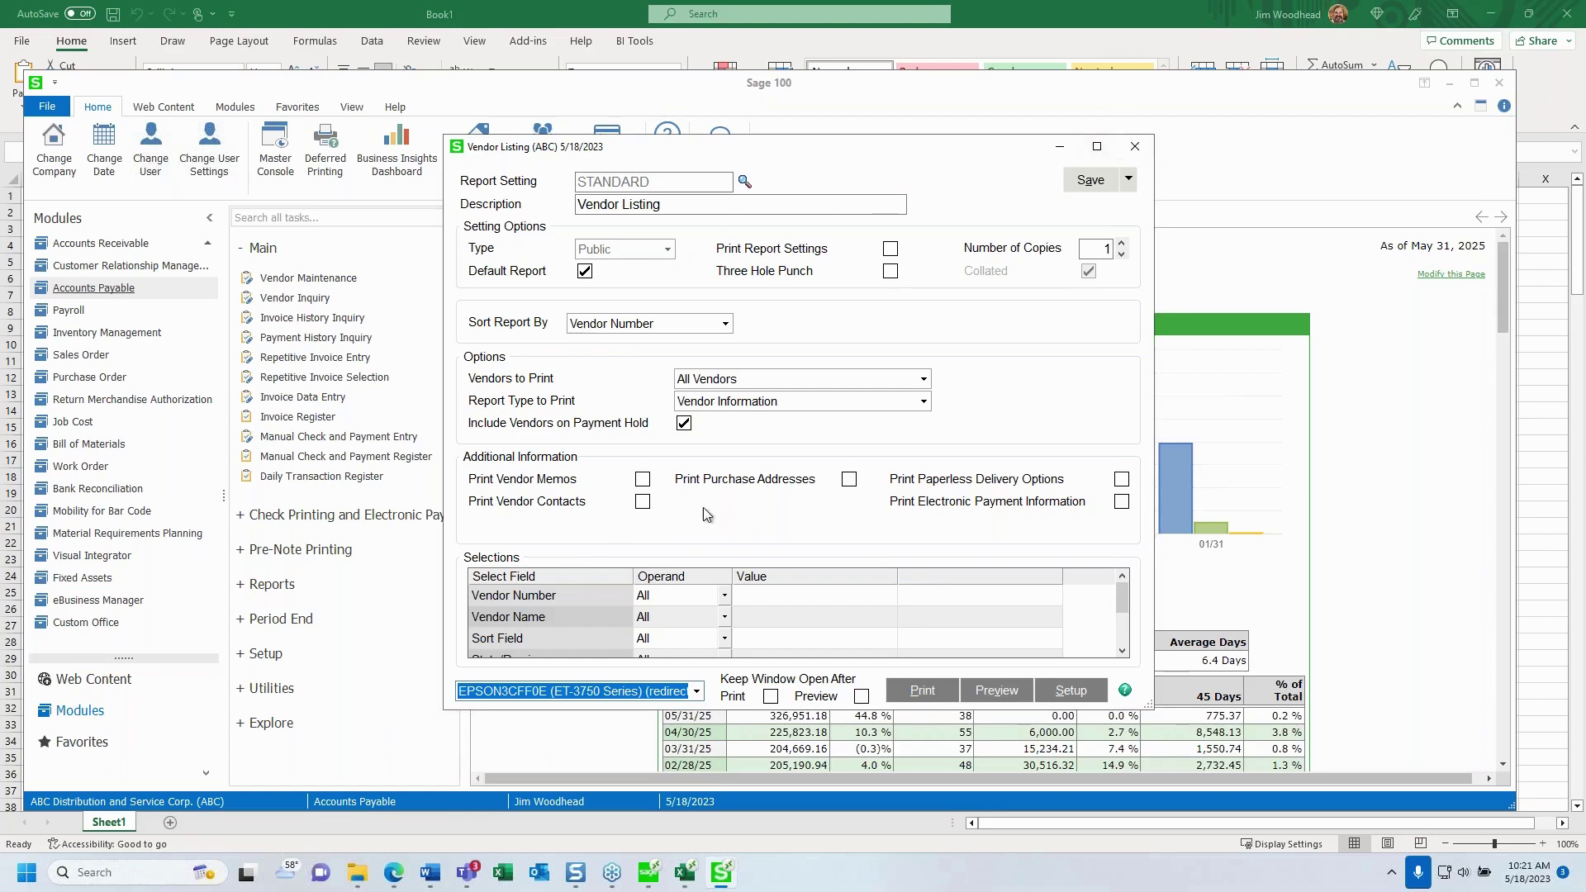
scroll(49, 363, "up", 3)
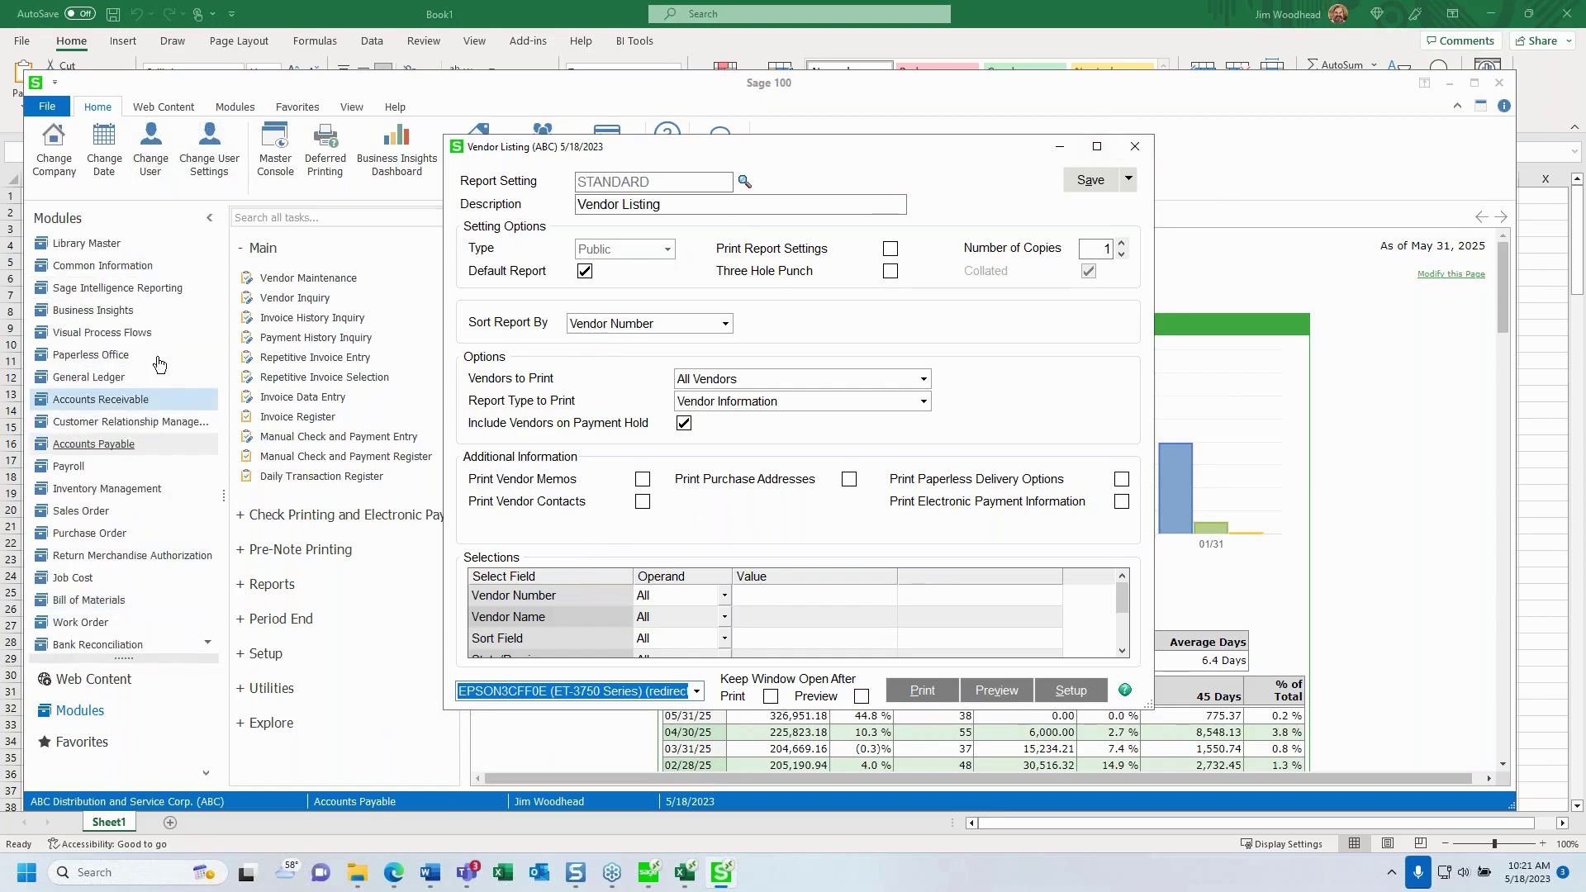
left_click(124, 288)
left_click(305, 173)
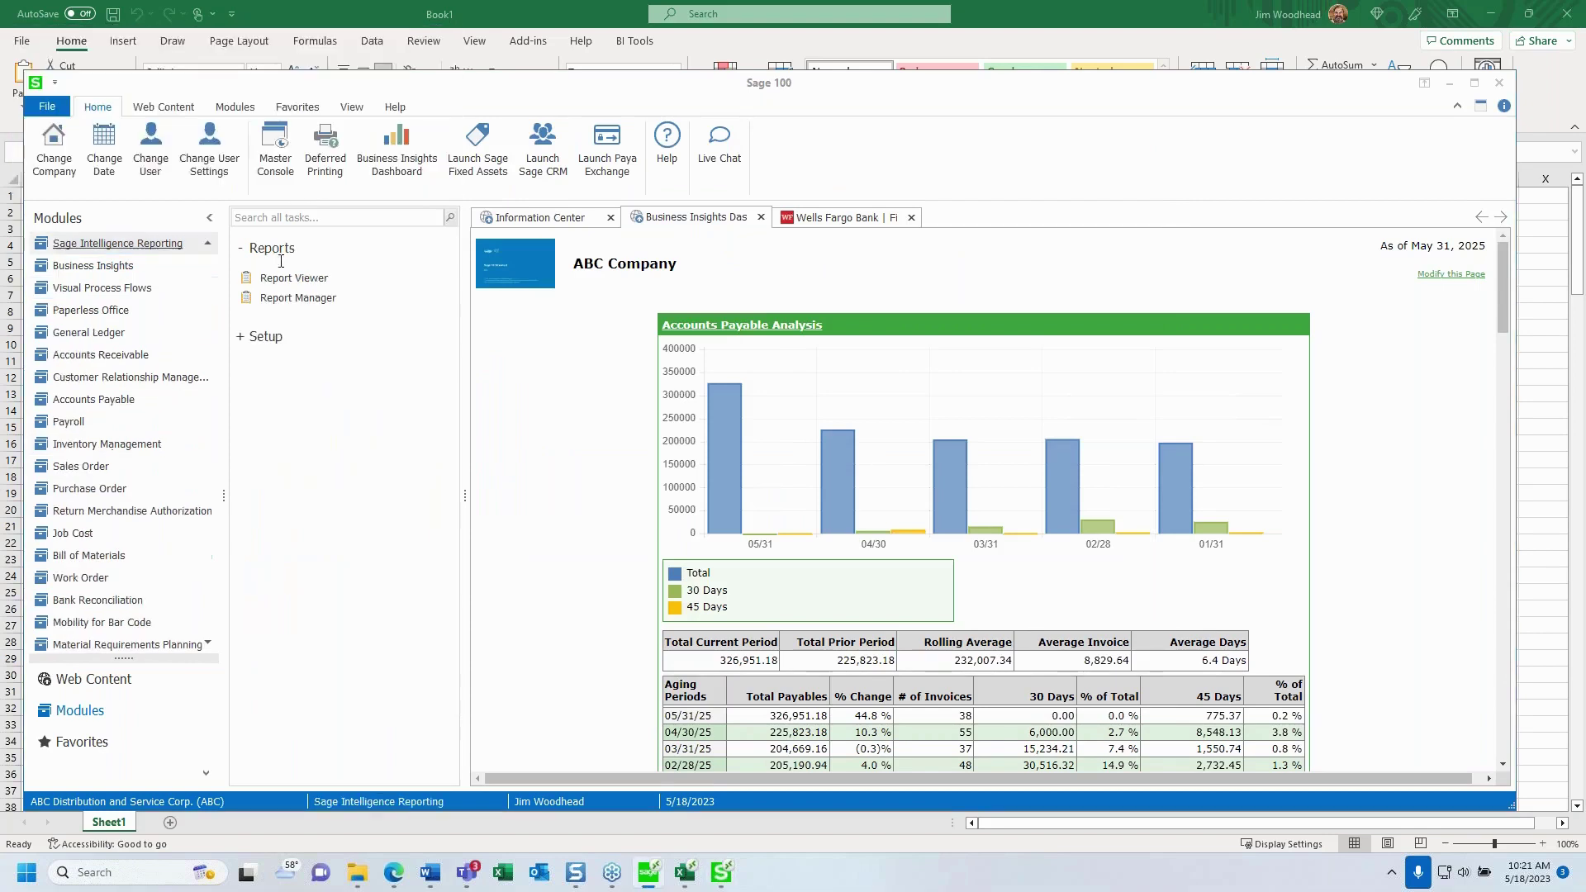
left_click(284, 299)
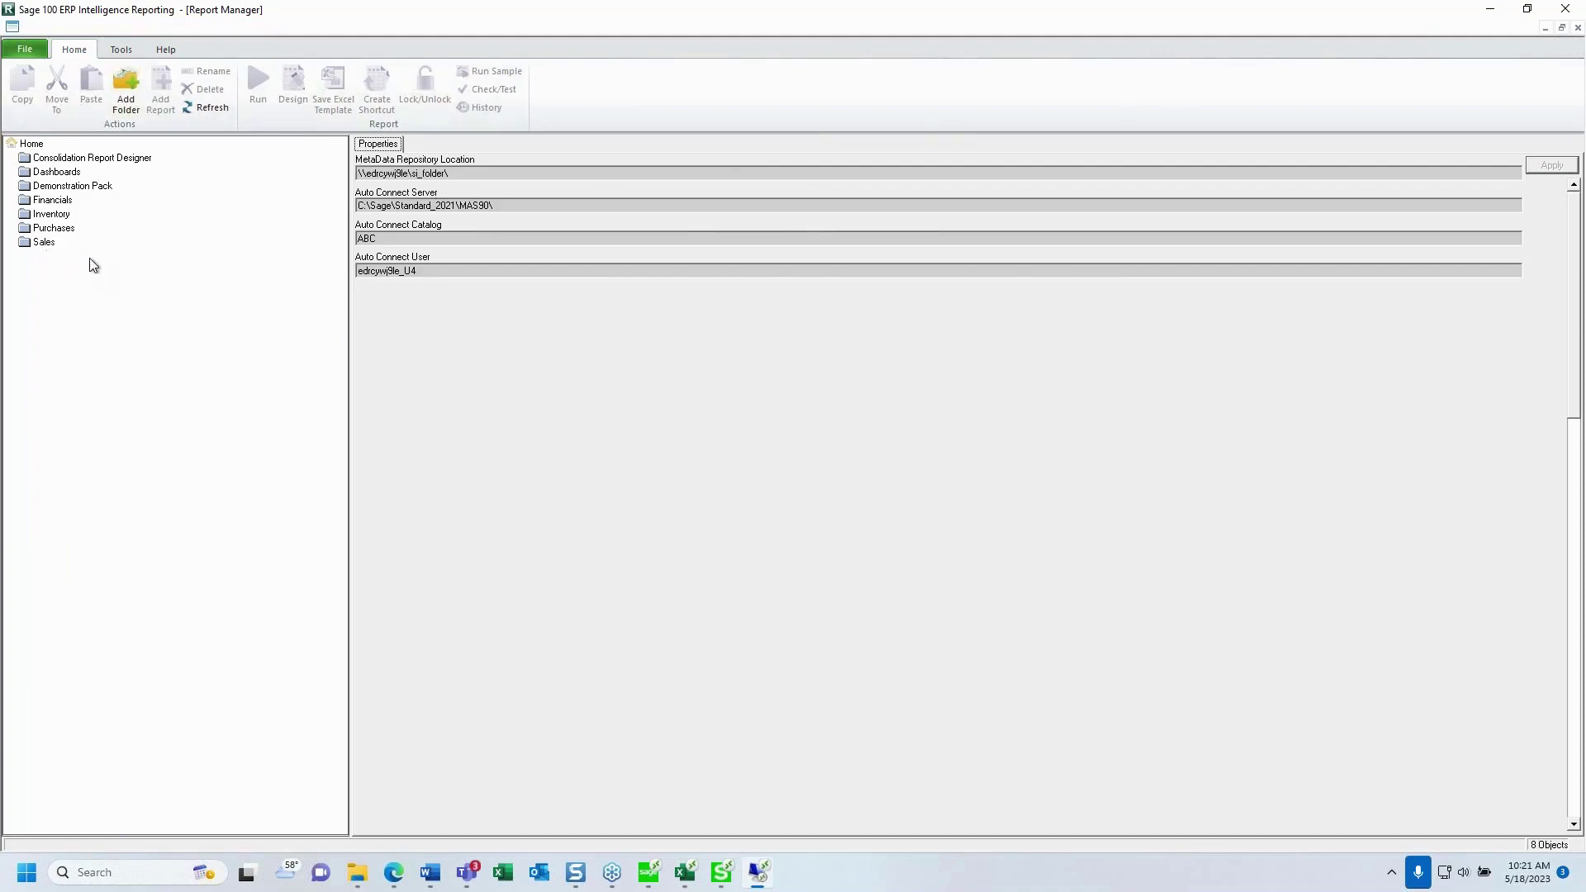
Step: Close the Report Manager and show the Favorites task list in the navigation pane
left_click(1566, 9)
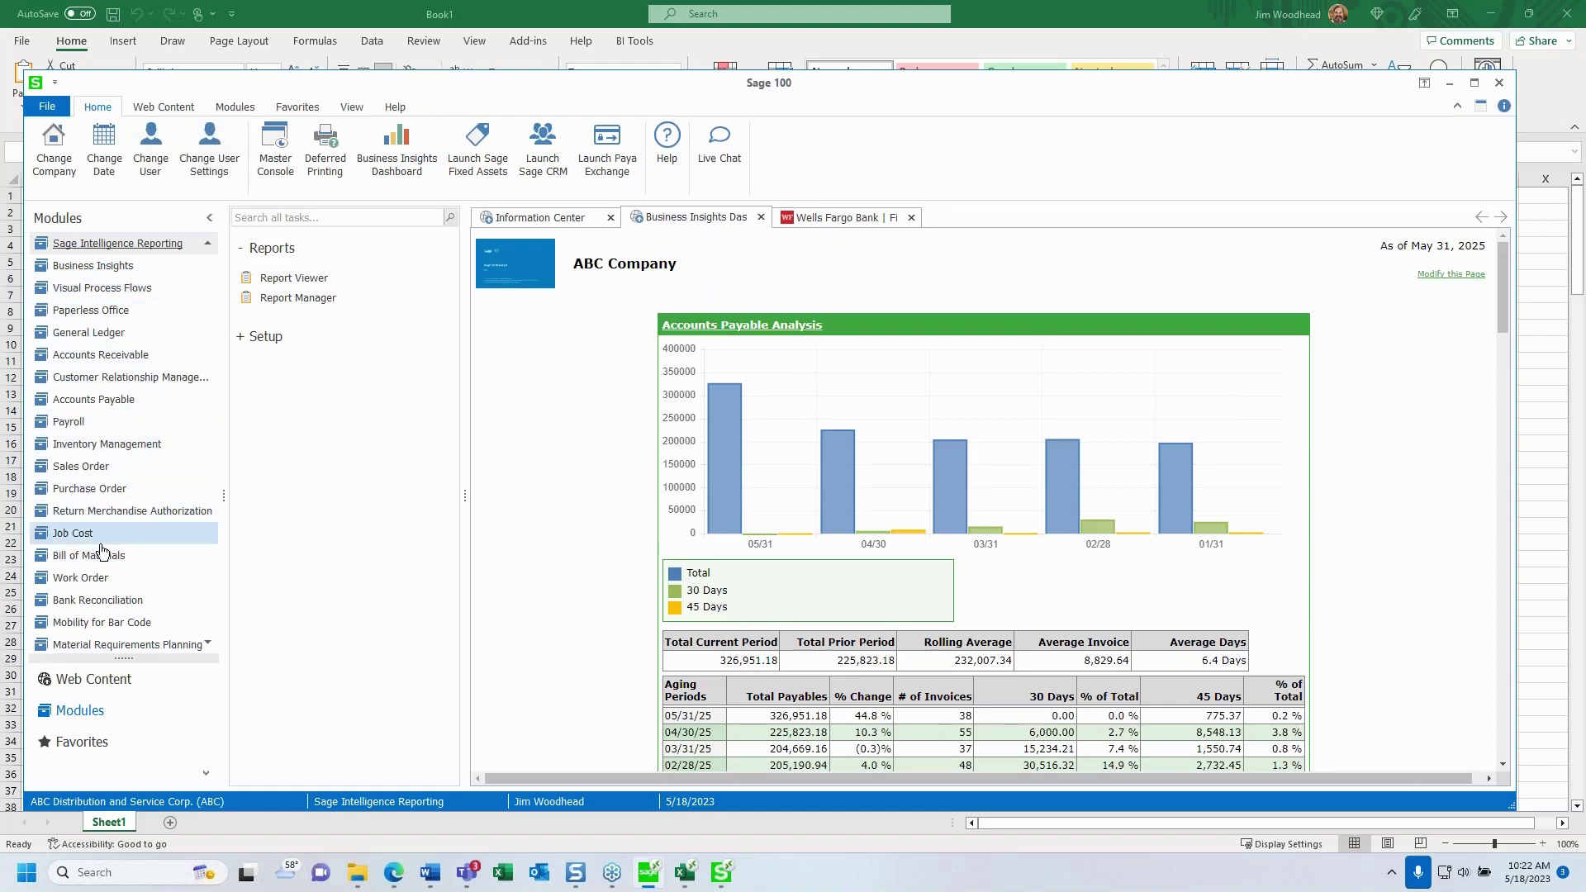
scroll(97, 603, "up", 1)
scroll(97, 605, "down", 3)
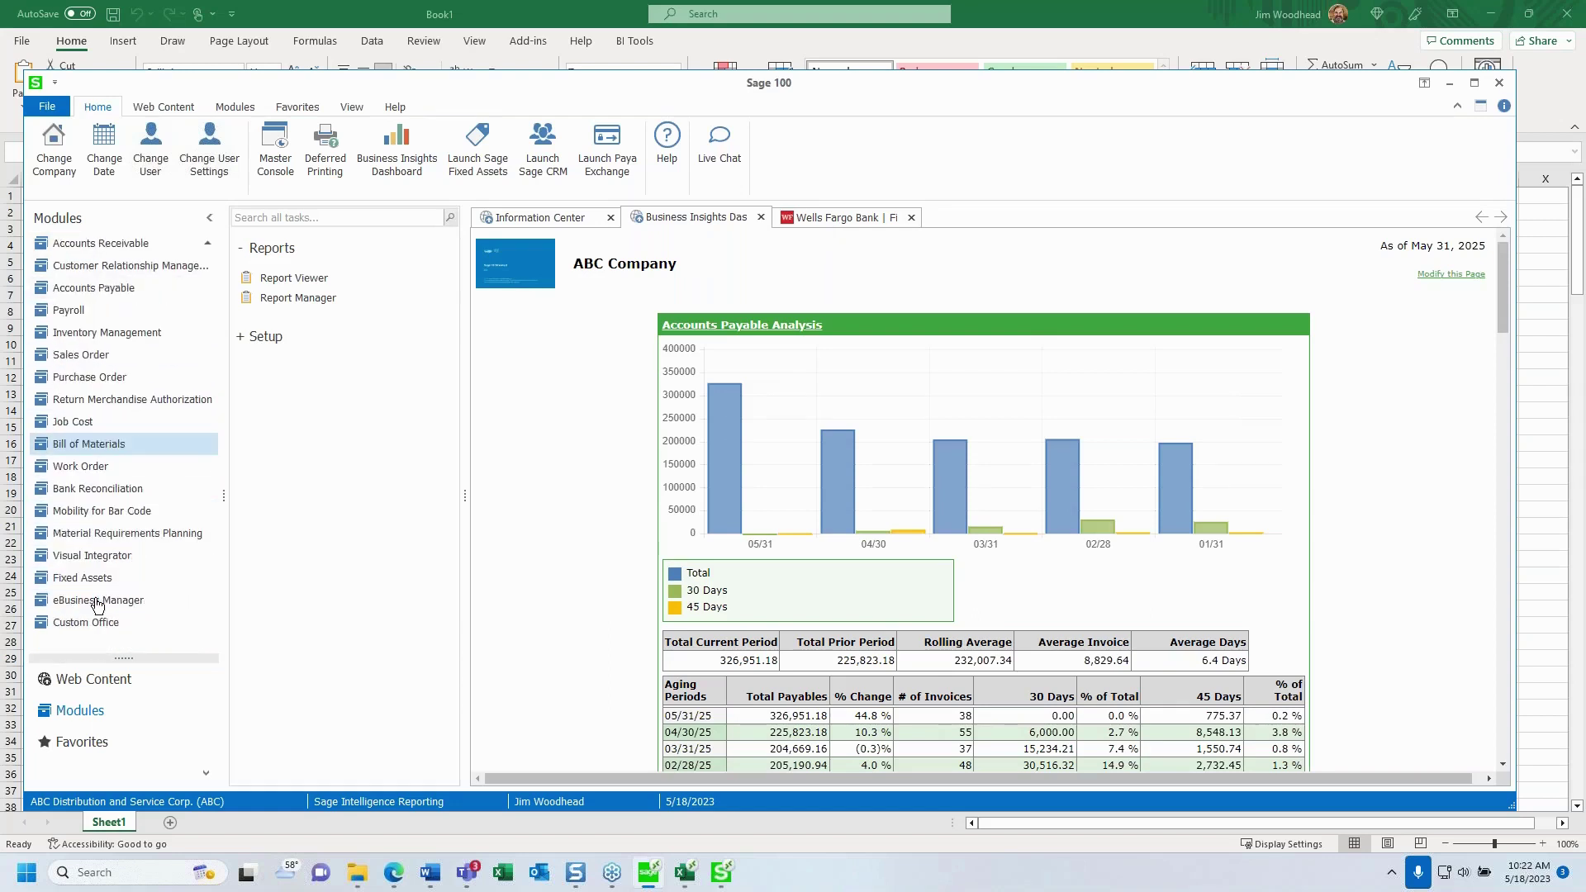
scroll(97, 606, "up", 3)
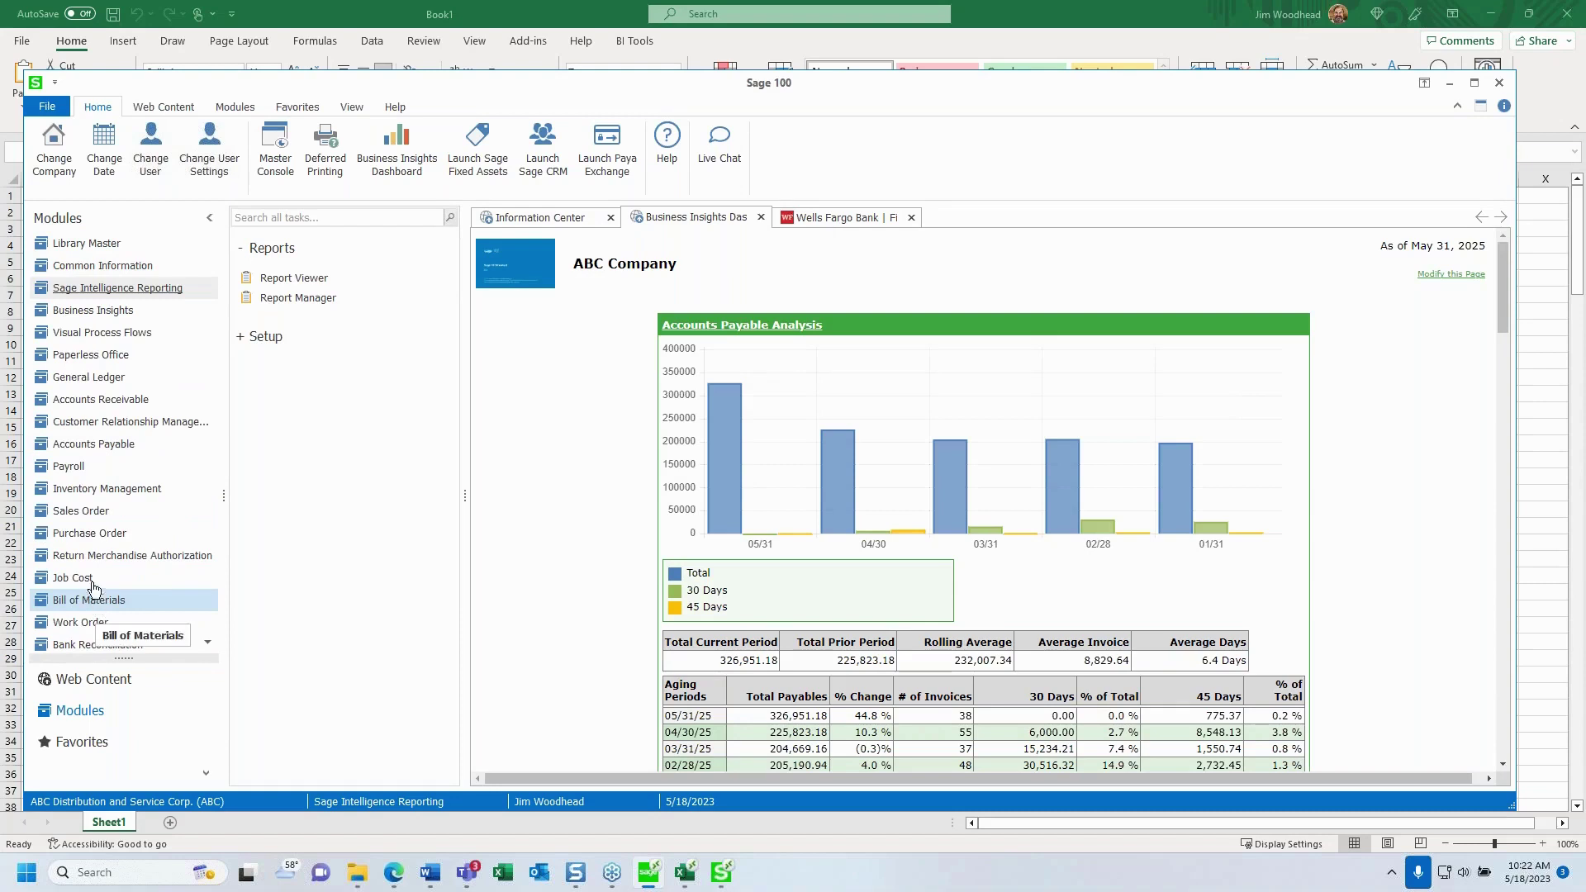
left_click(82, 743)
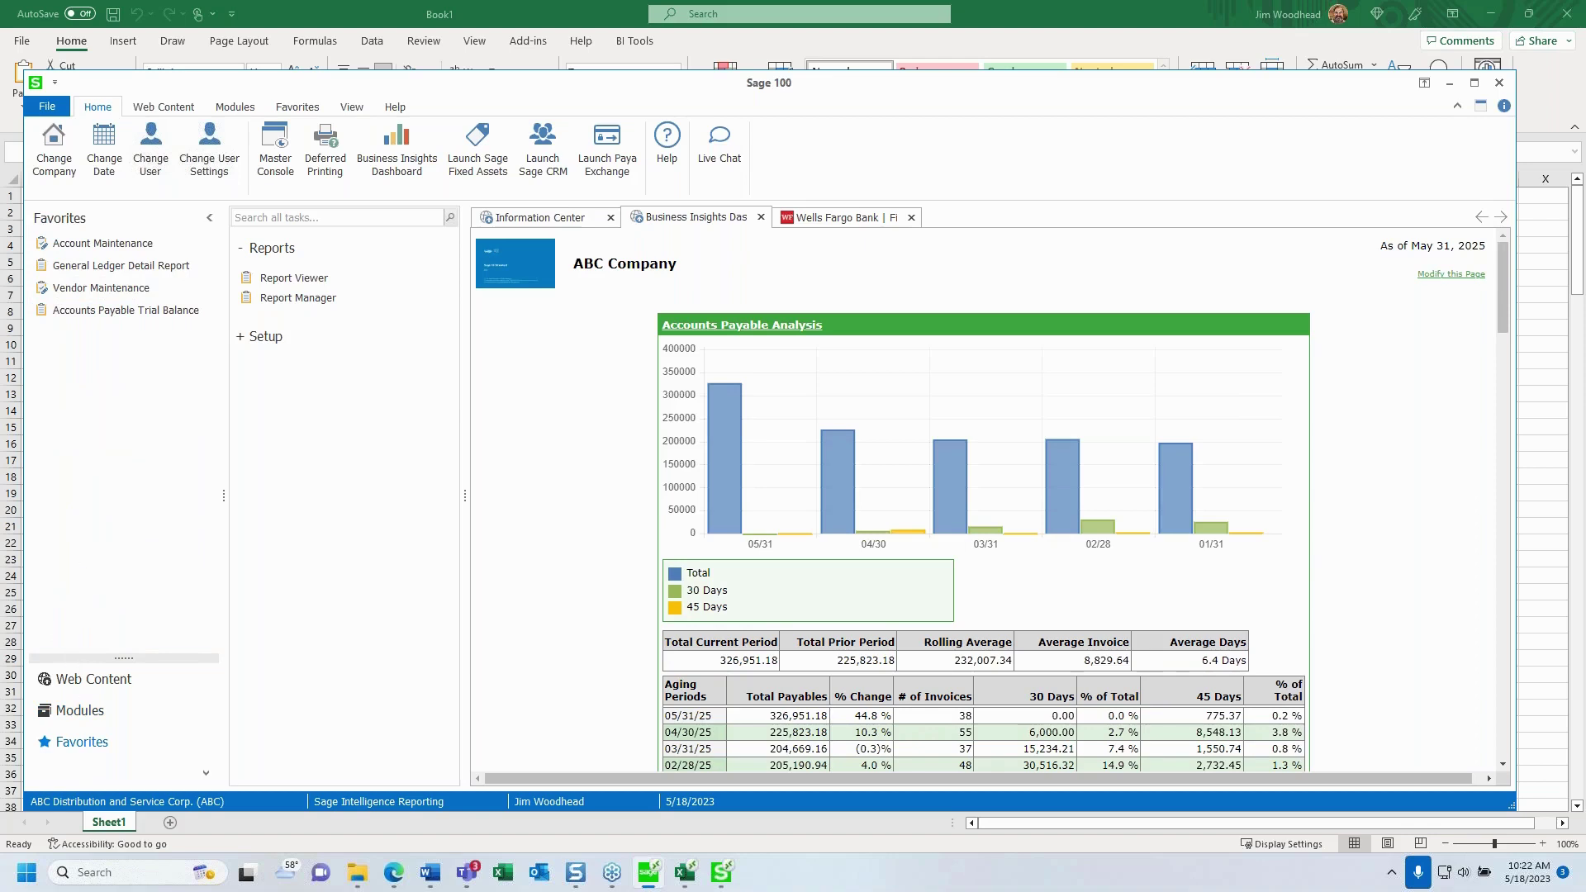
Step: Open the Wells Fargo Login sign-on page from the Web Content links
left_click(93, 682)
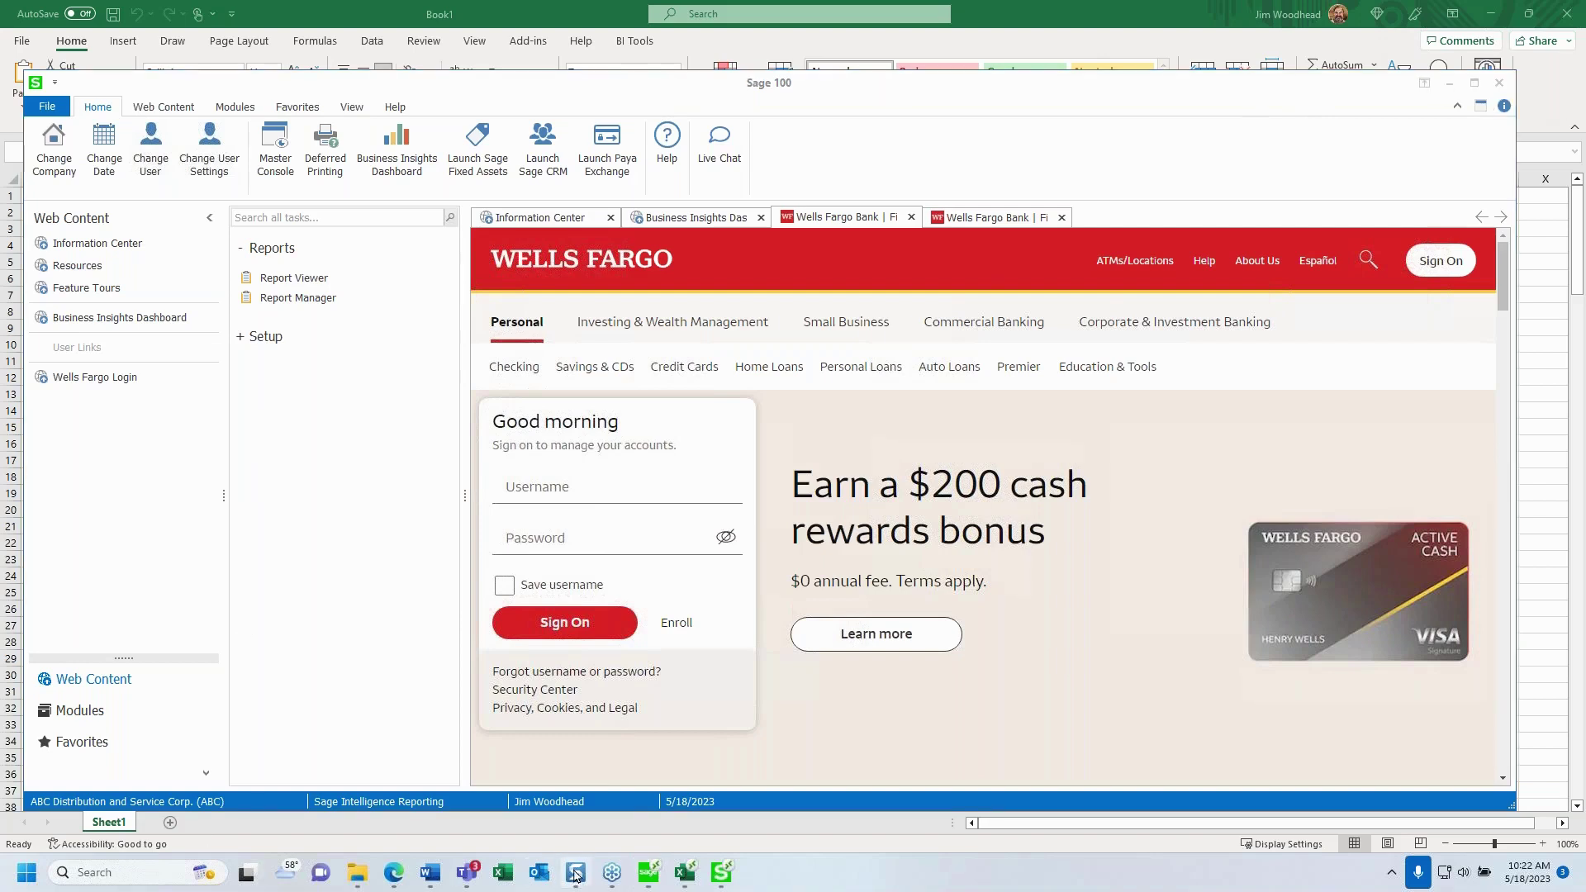
Step: Launch Data Drive from the portal, allowing the launcher and trusting the RemoteApp publisher
left_click(393, 872)
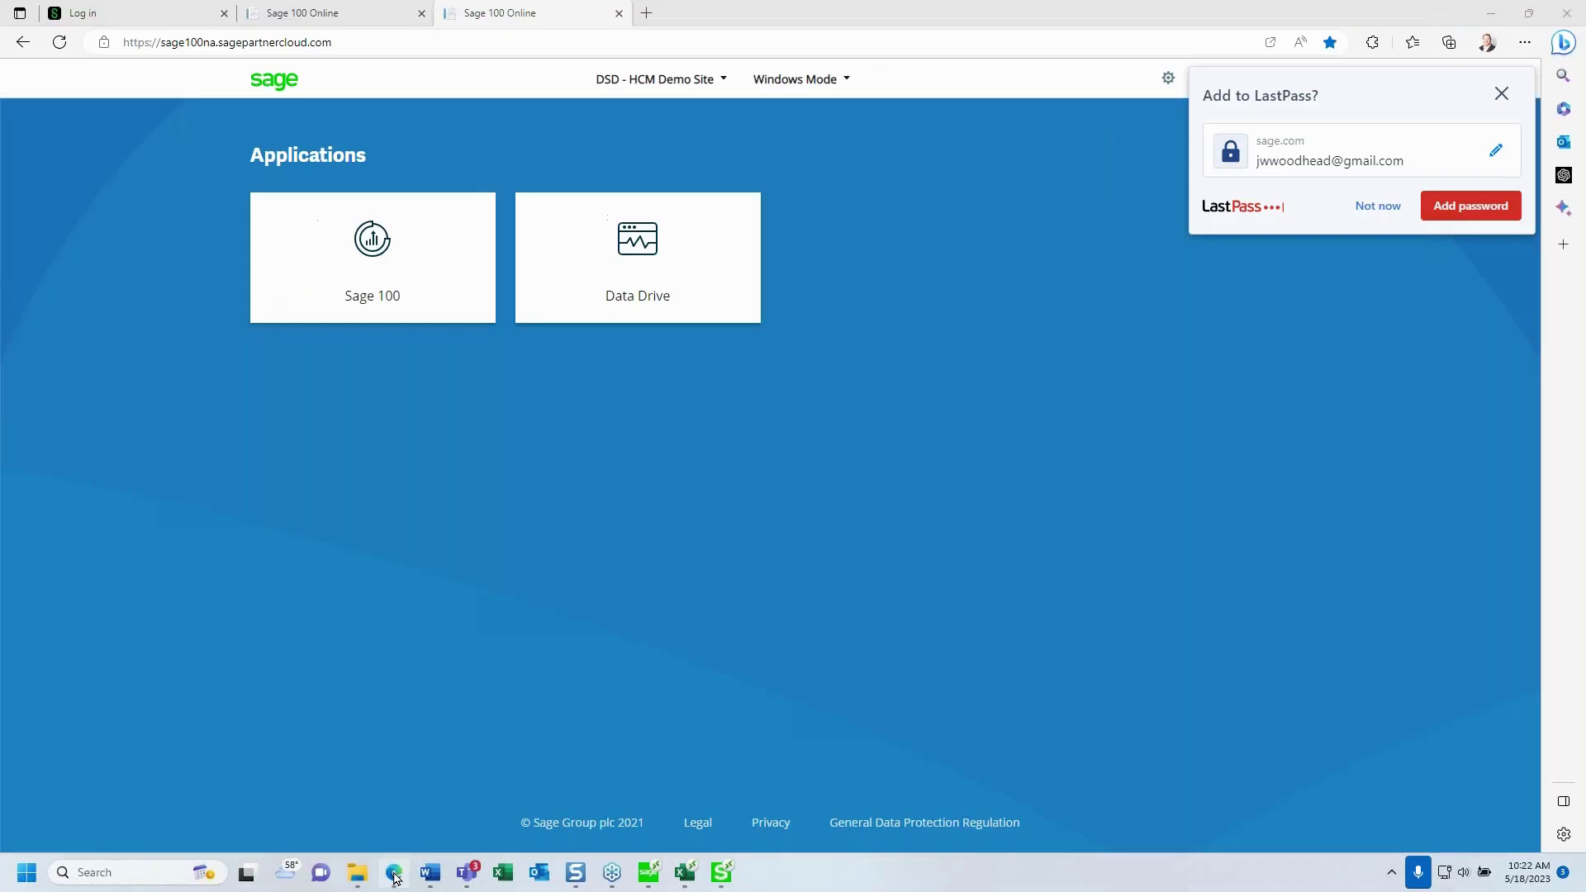
left_click(653, 278)
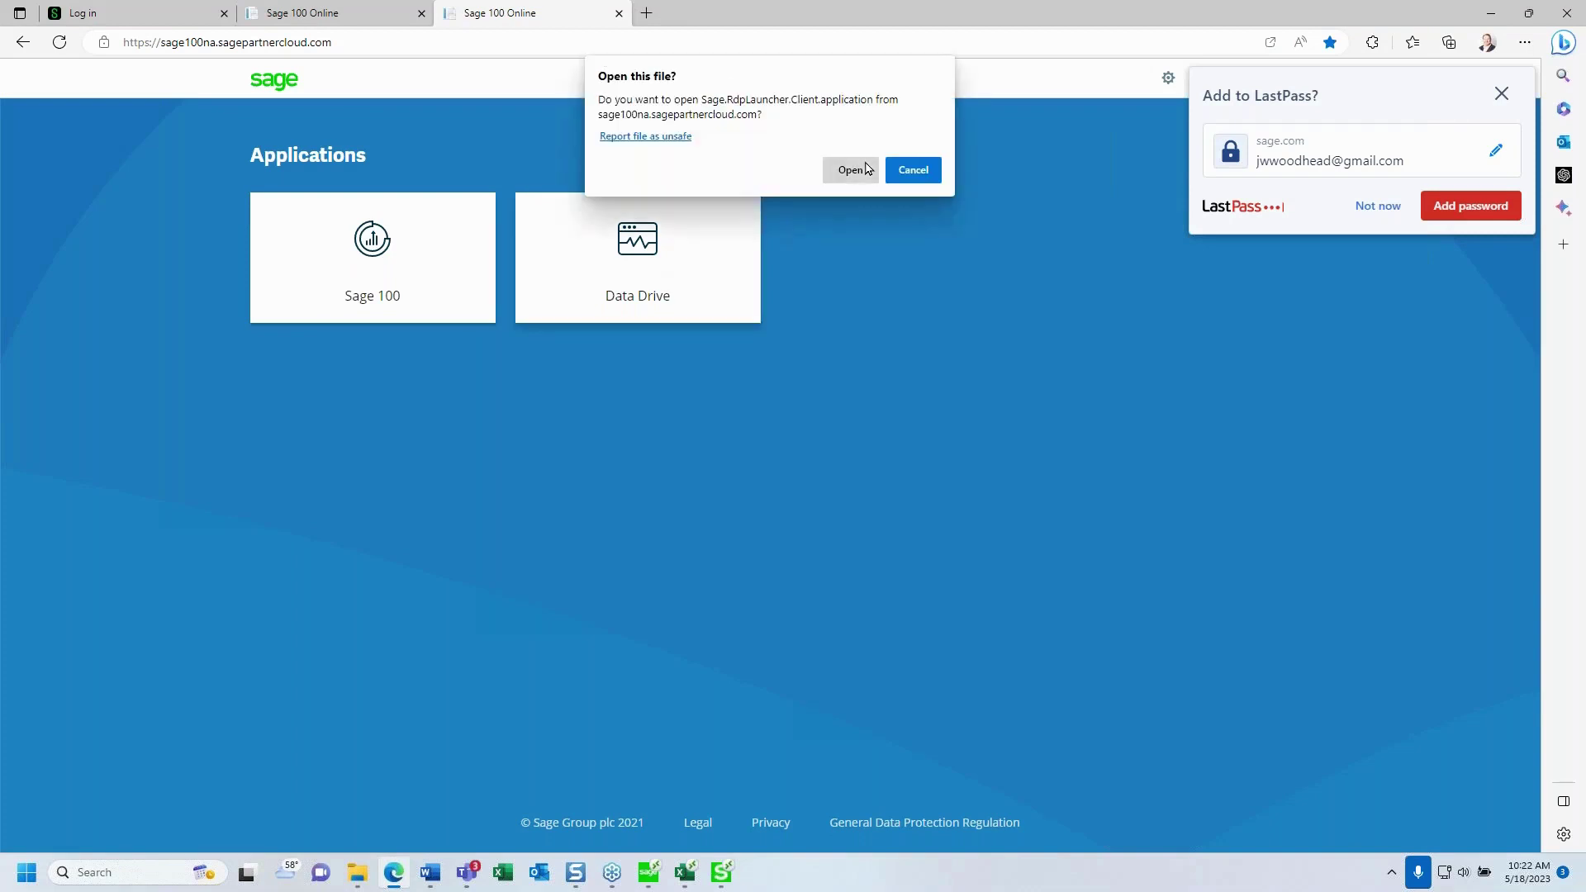
left_click(851, 168)
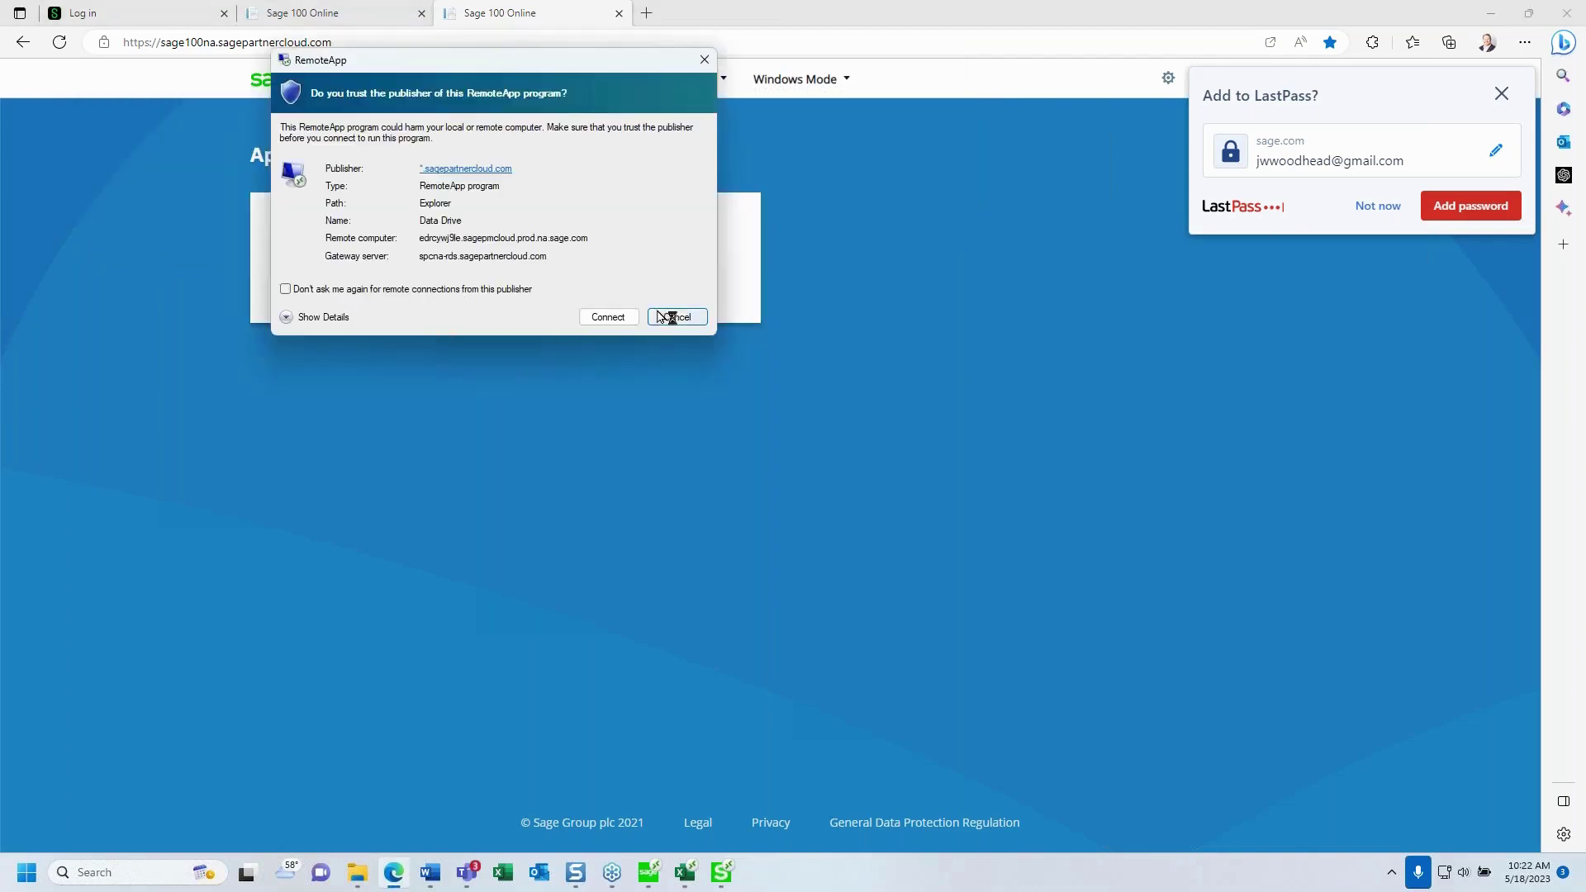
left_click(600, 322)
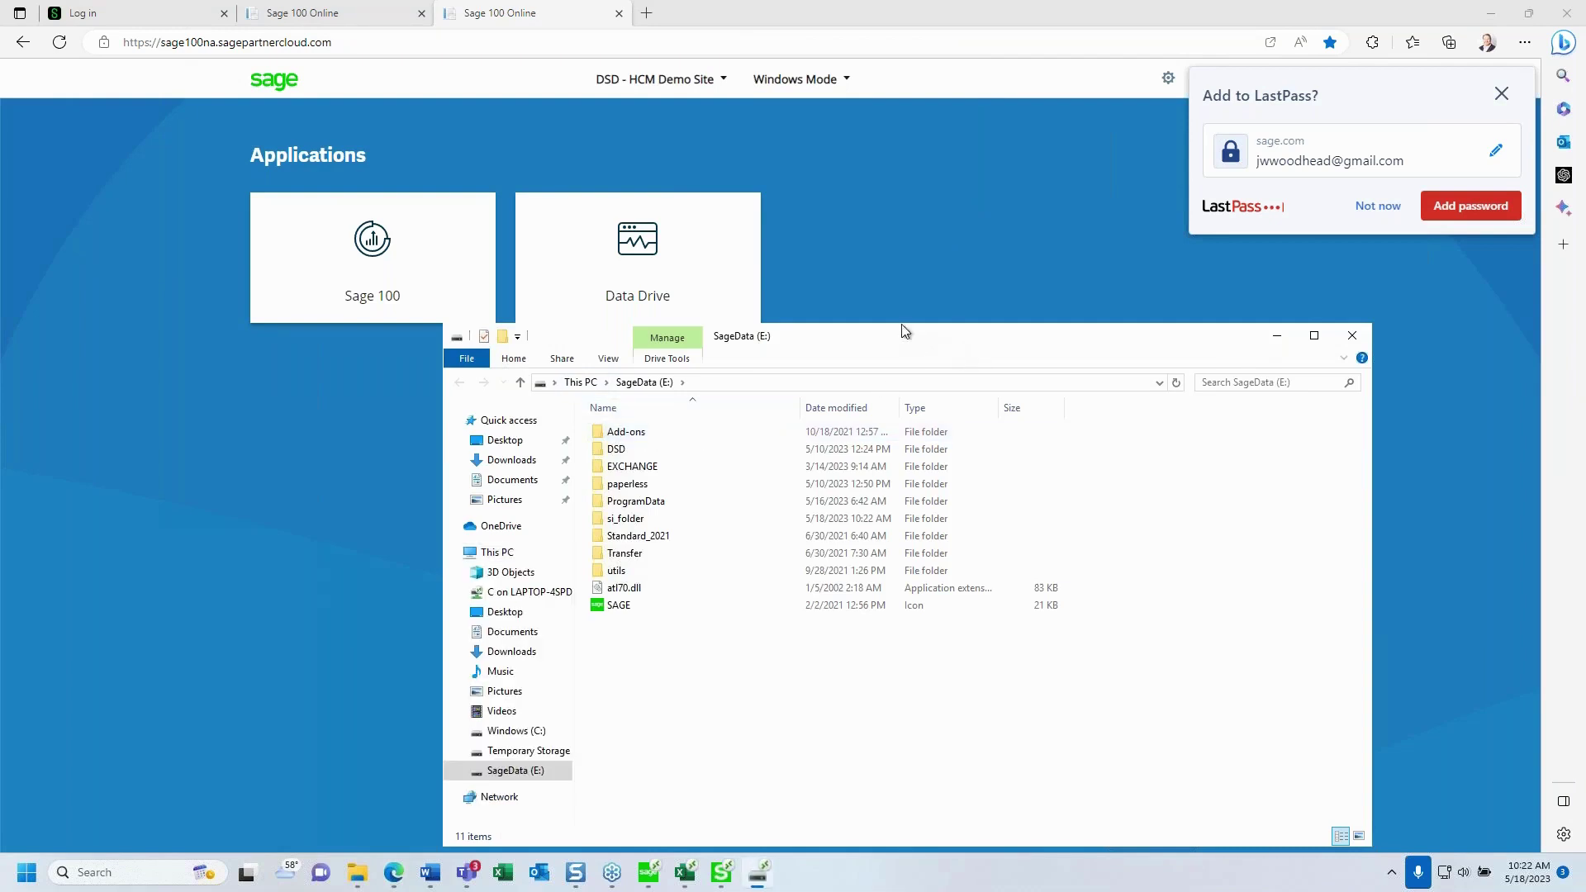
Step: Browse the laptop's C drive to the !SPC_TRANSFER folder, then close Explorer and decline saving the password
left_click_drag(889, 311, 912, 267)
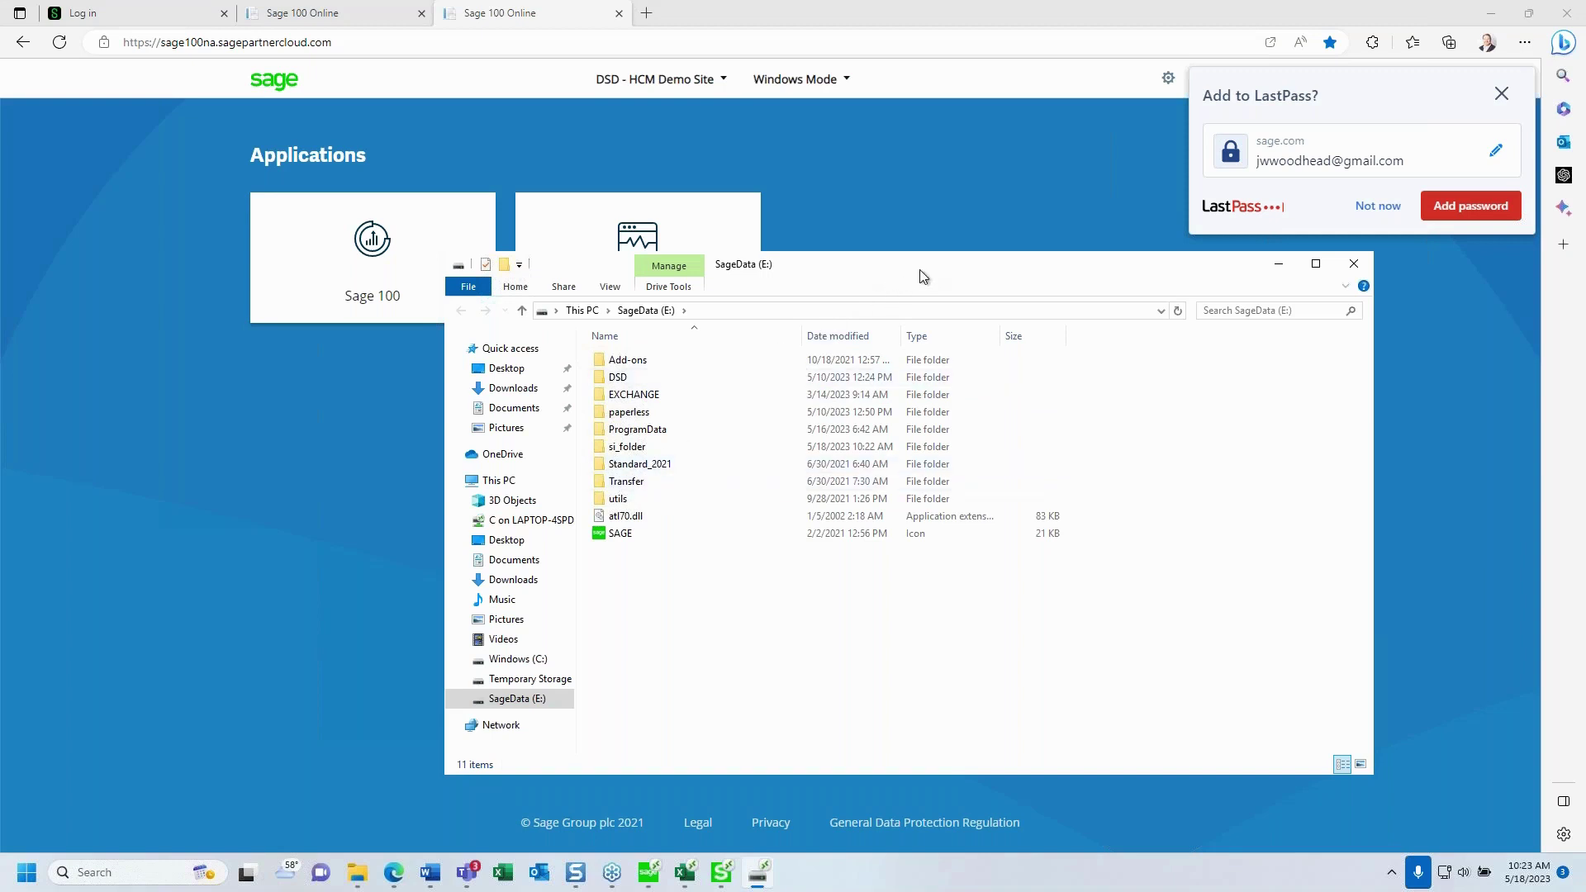
left_click_drag(940, 272, 1272, 245)
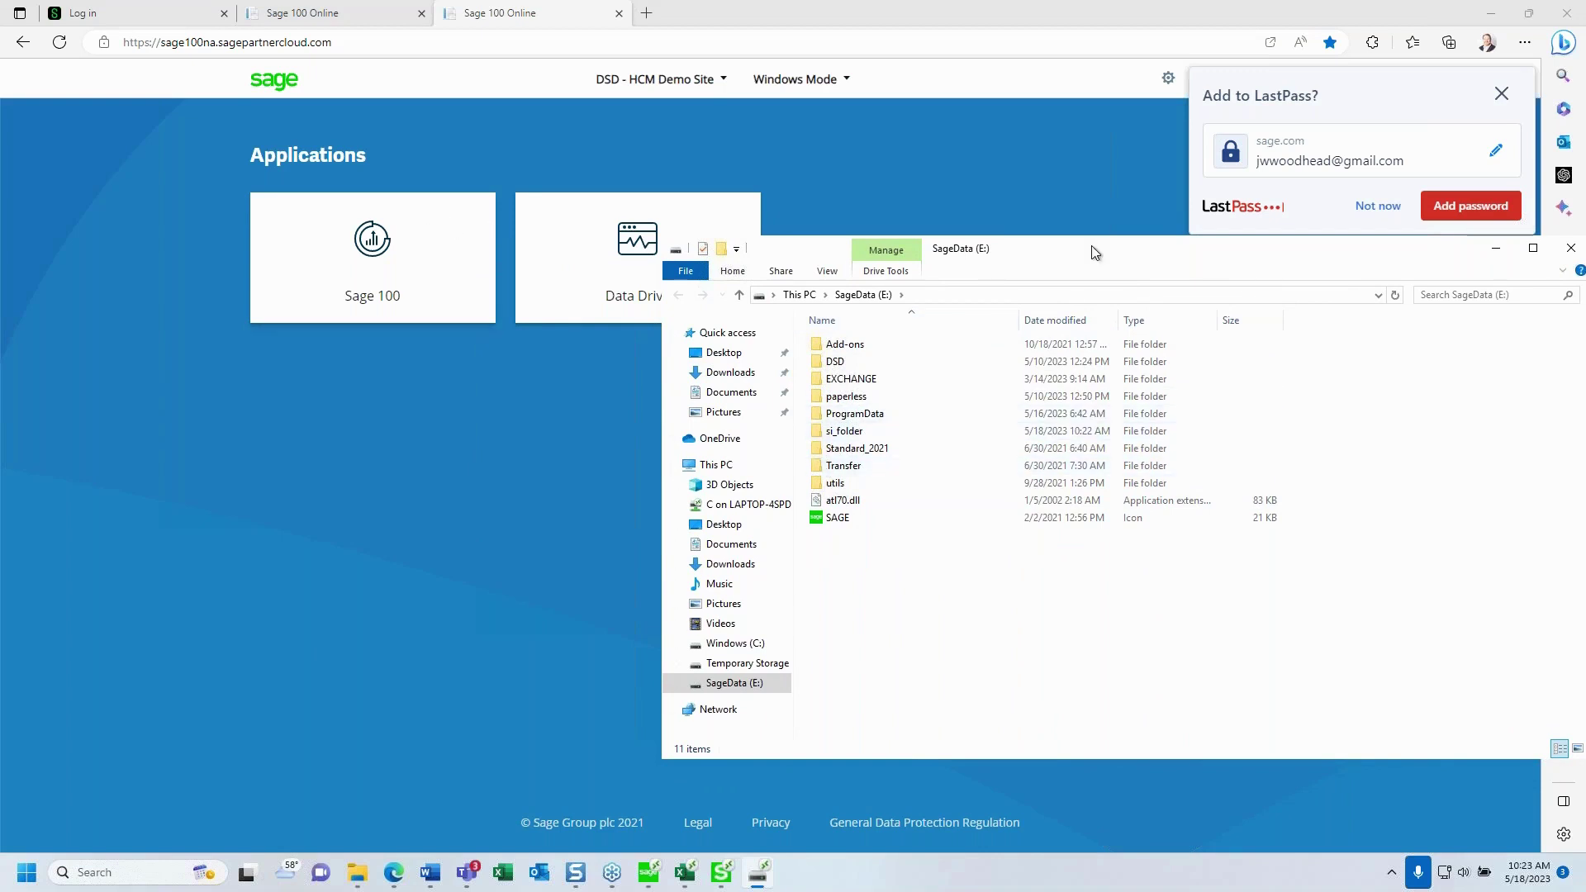
left_click_drag(1091, 252, 950, 273)
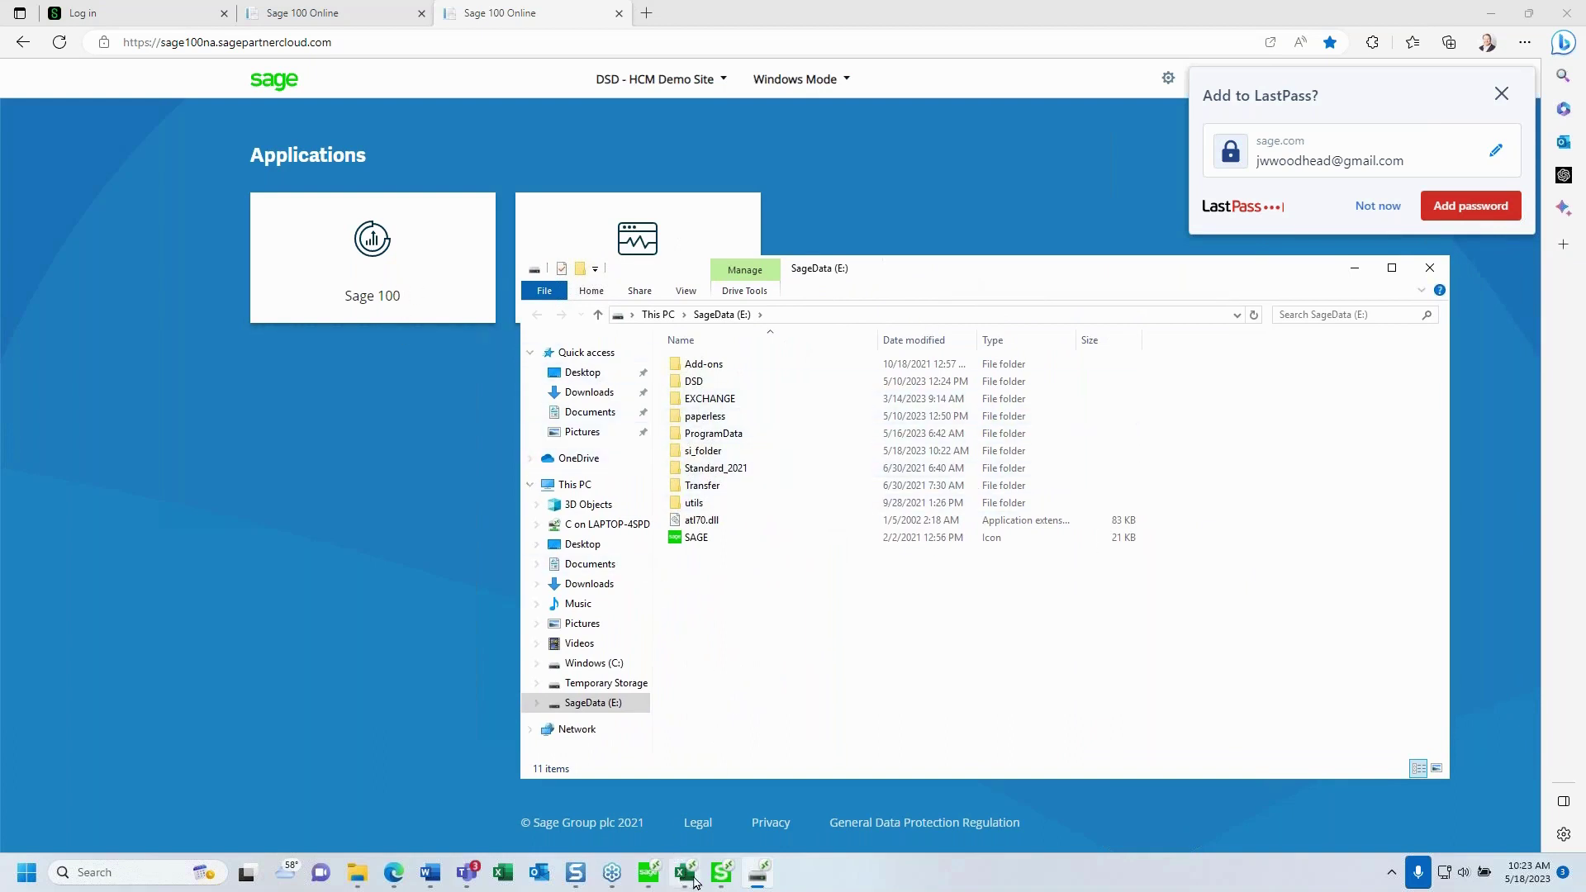
mouse_move(721, 874)
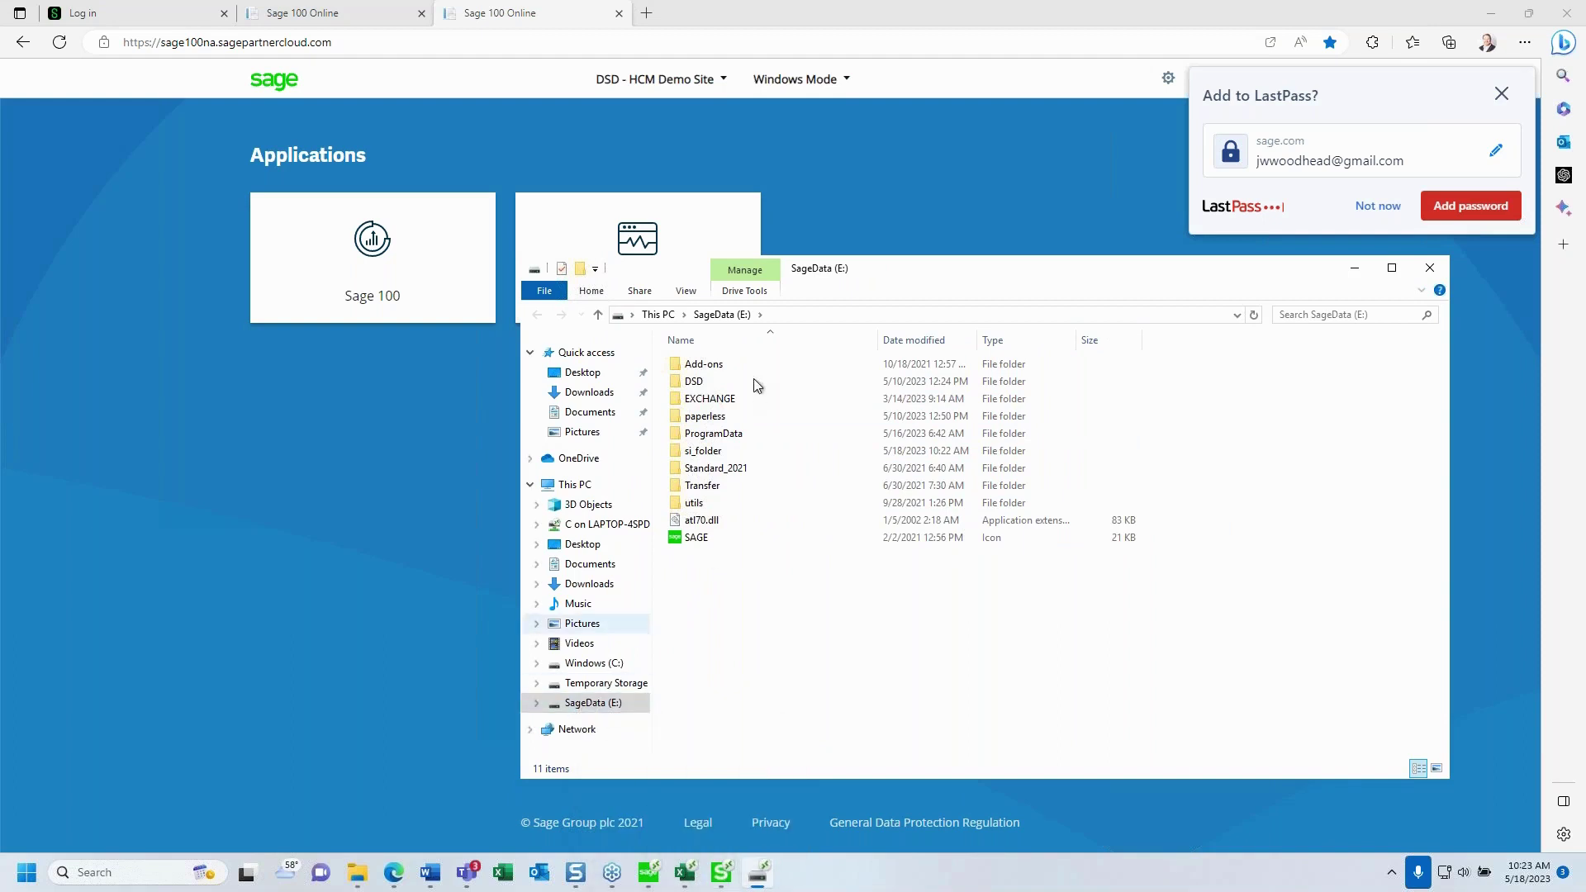
left_click(578, 531)
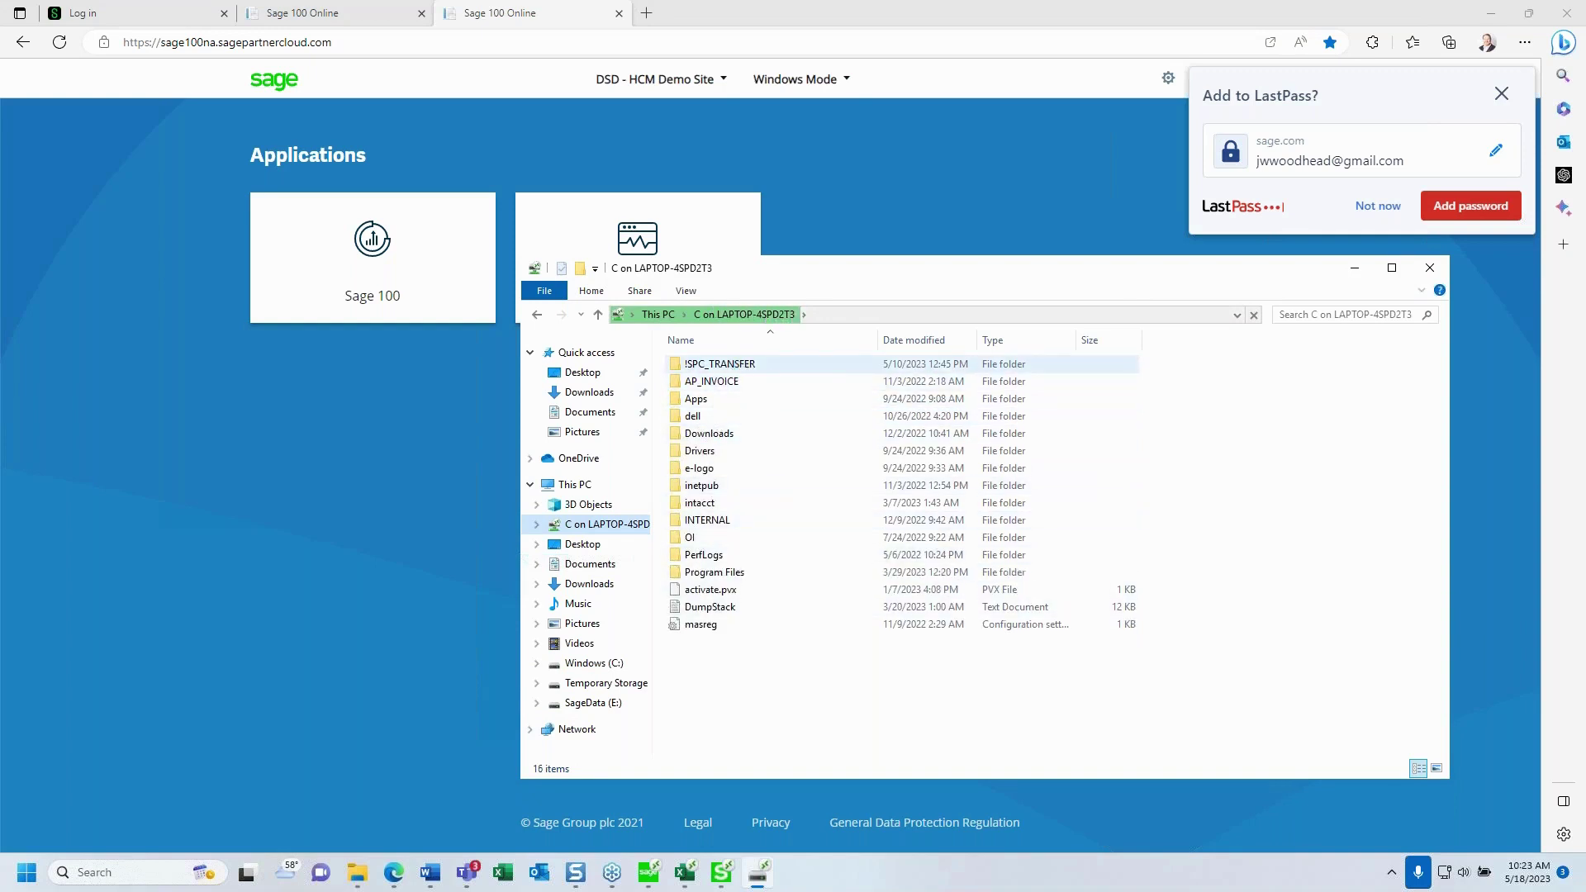
left_click(743, 364)
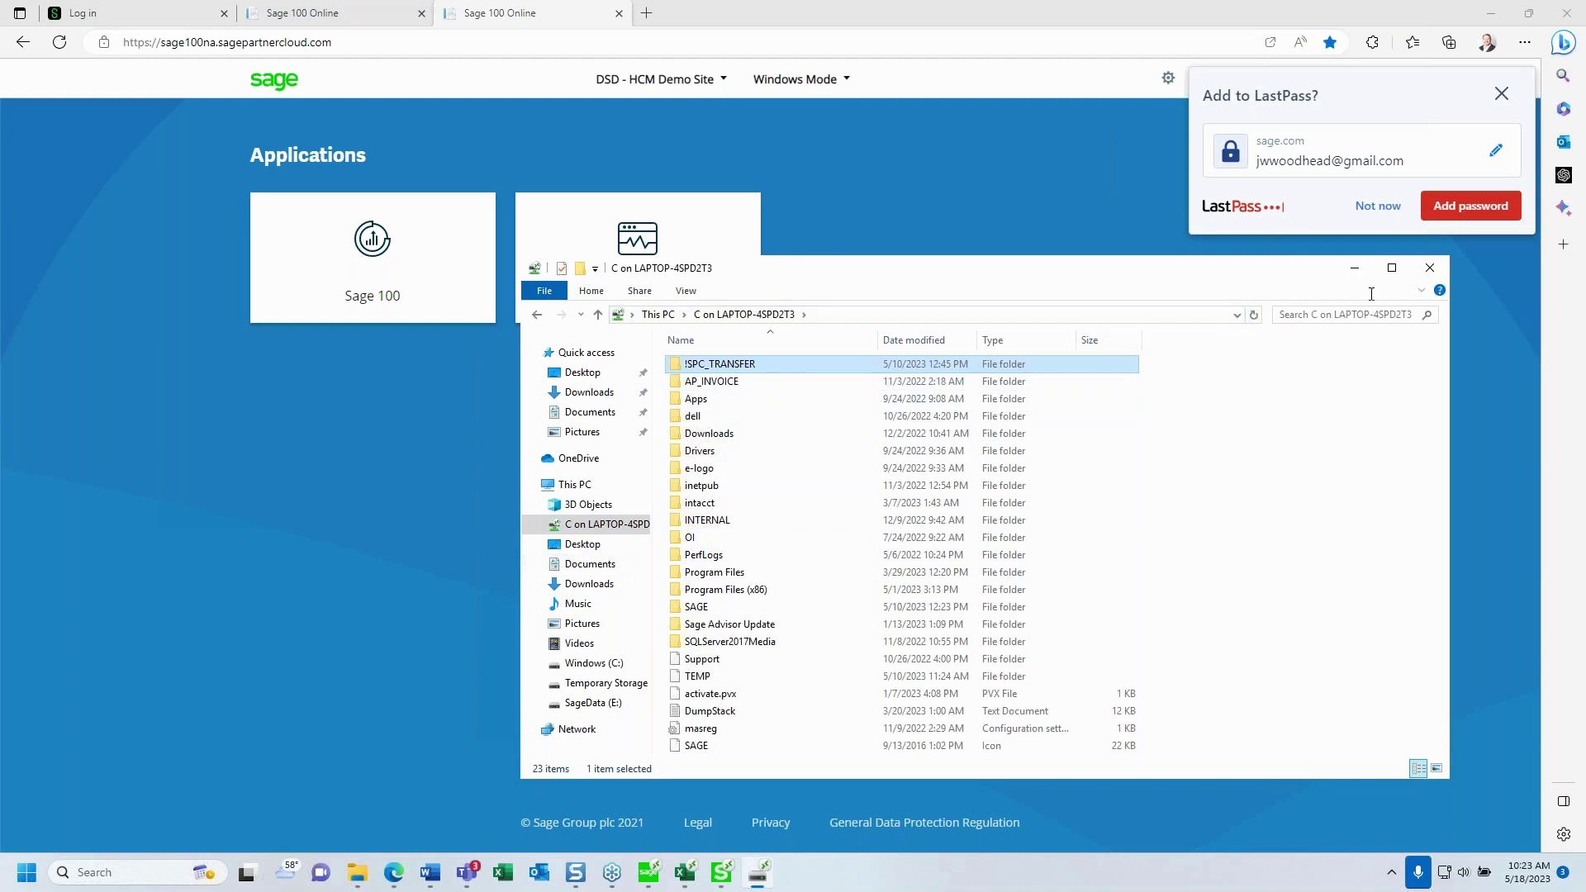
left_click(1429, 267)
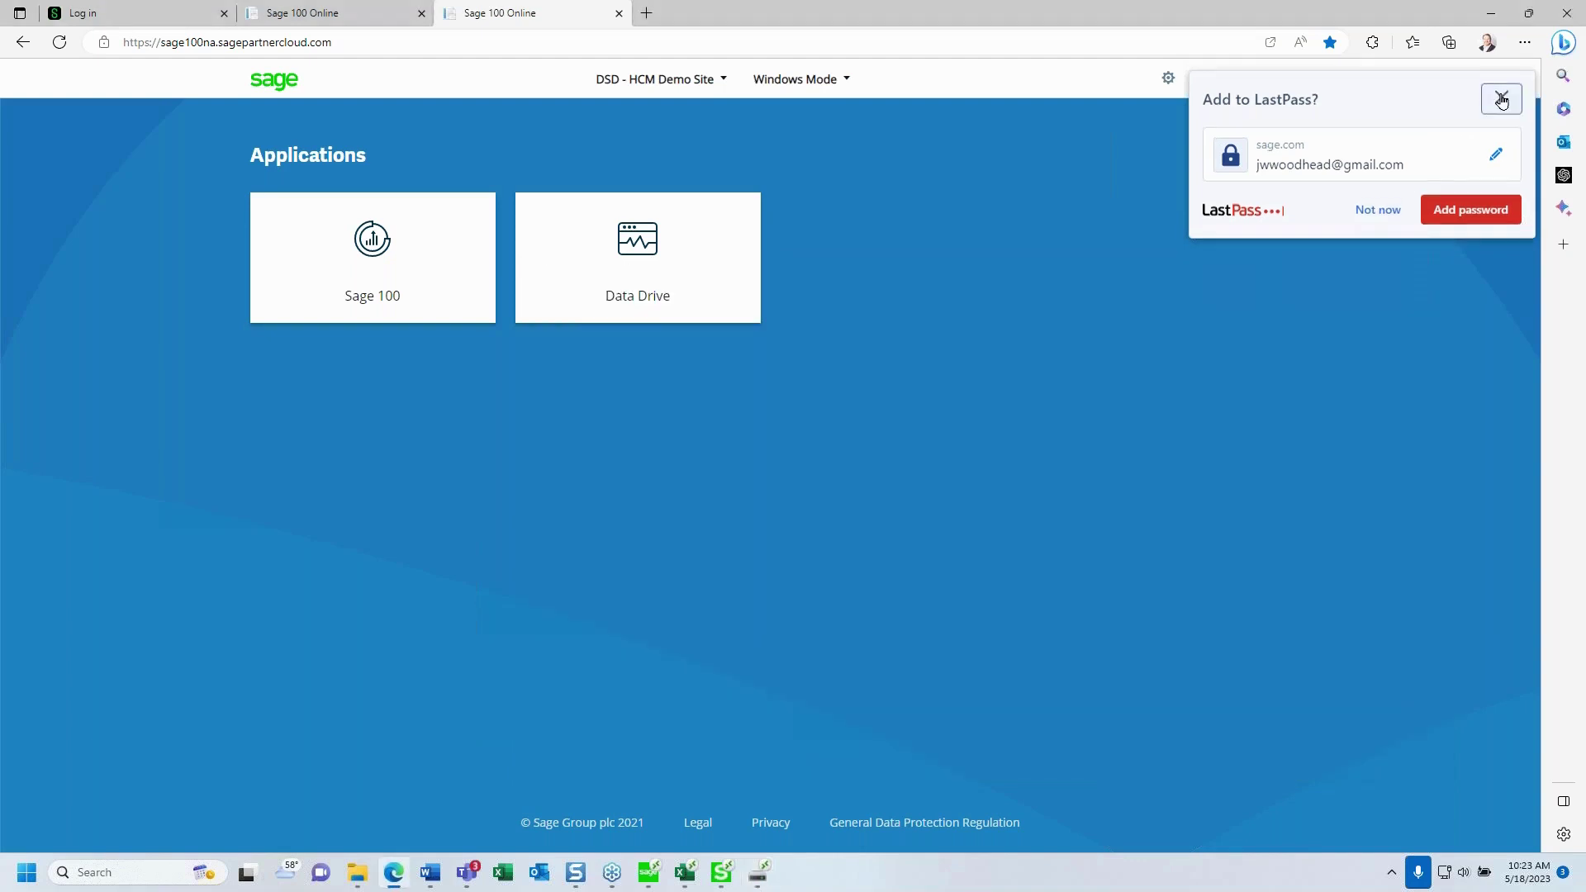
left_click(1502, 94)
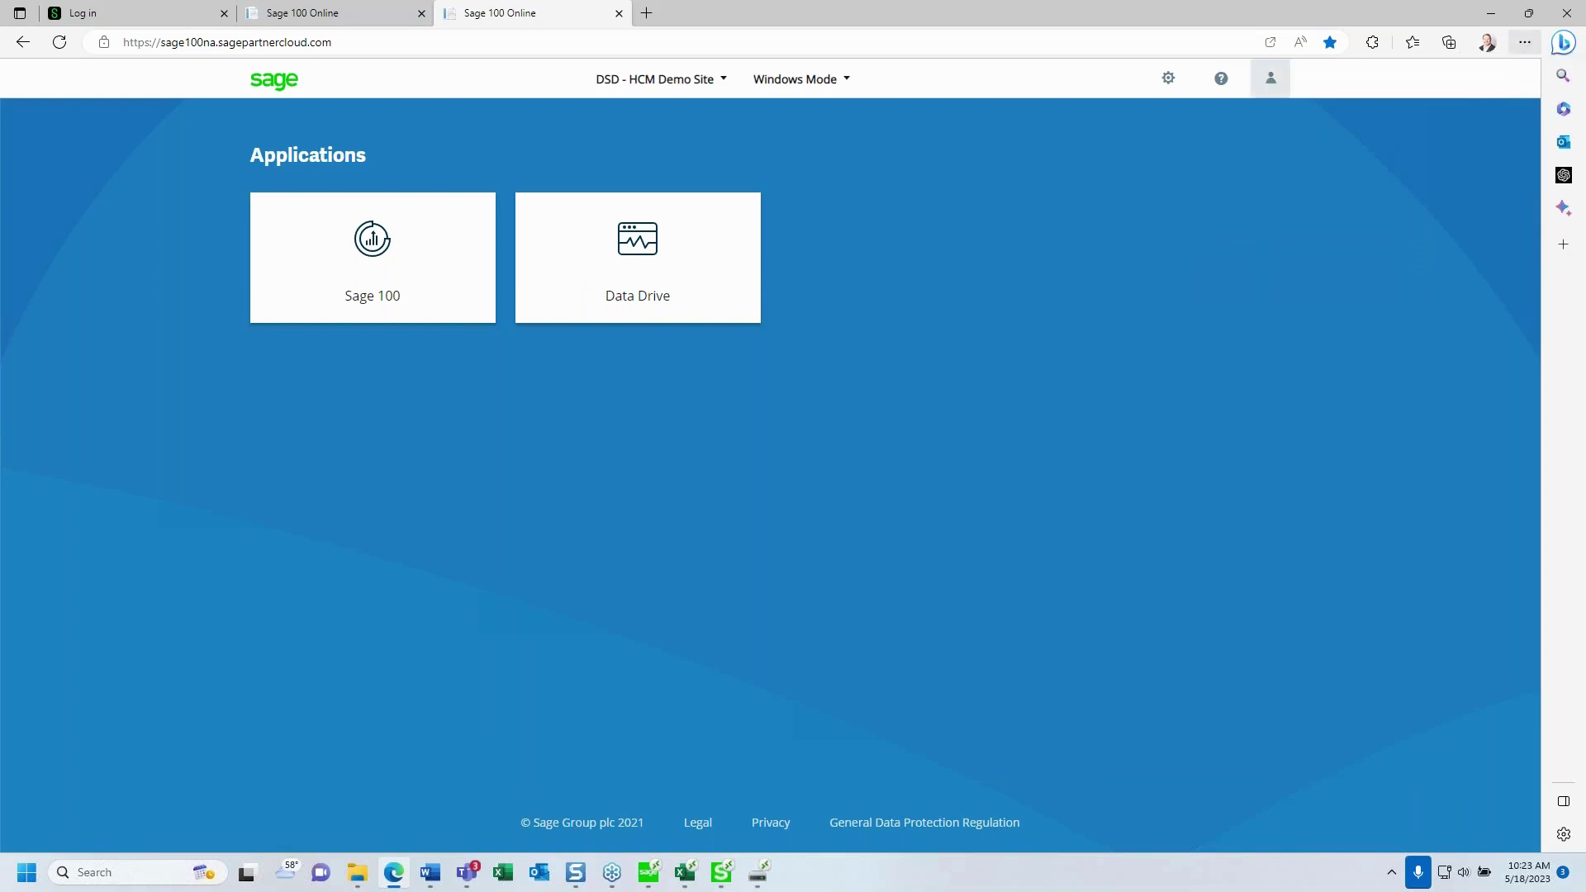
Step: Open Edge's Manage apps page listing the installed Sage 100 Online app
left_click_drag(377, 41, 100, 42)
left_click(1422, 247)
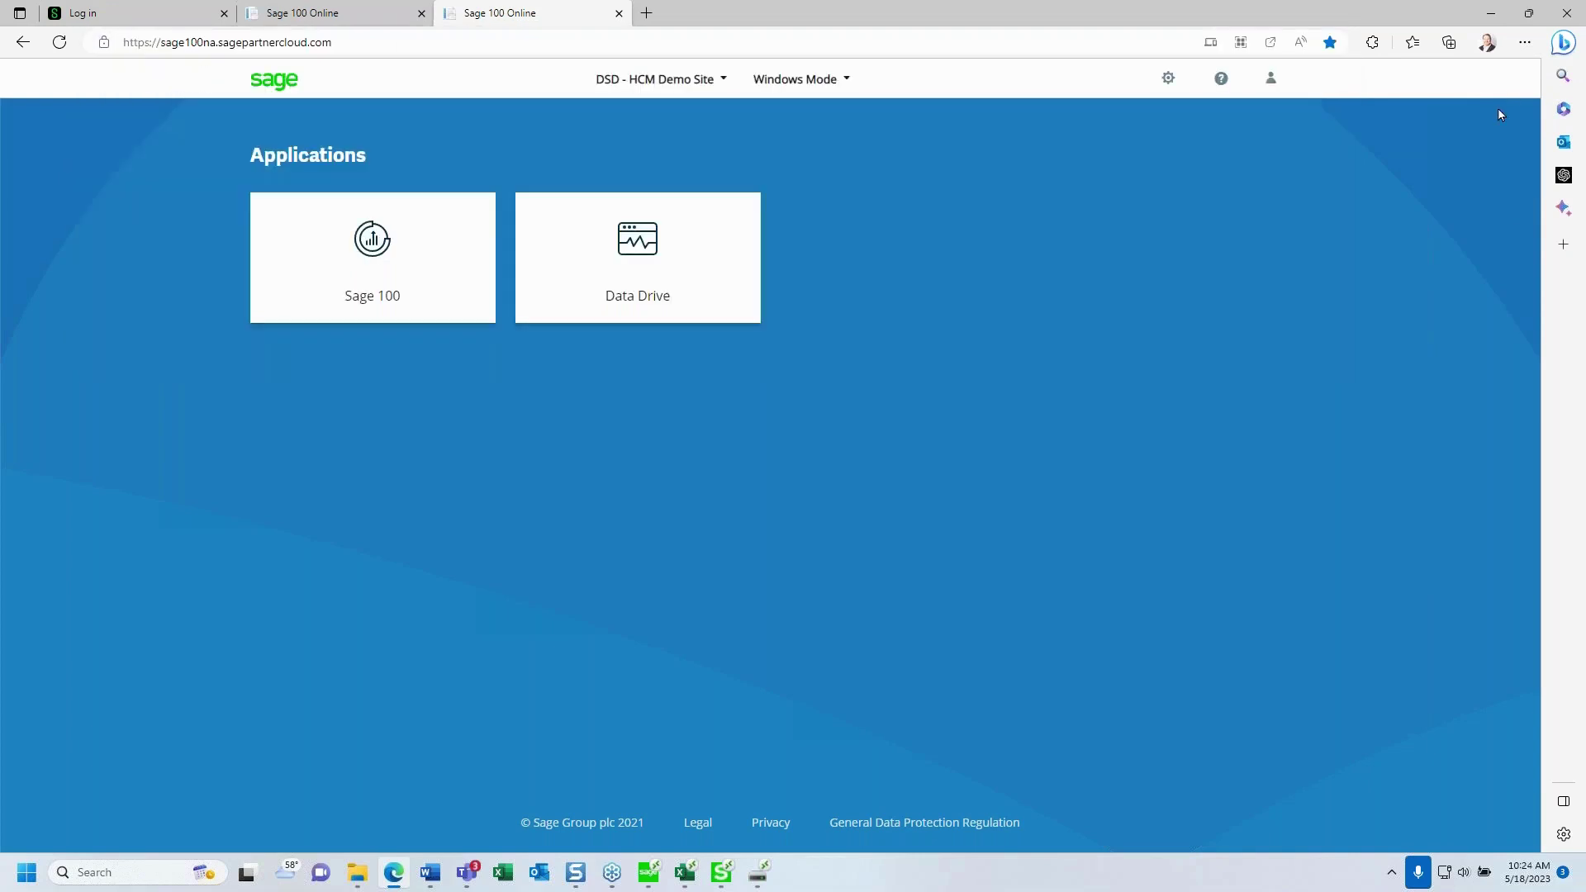
left_click(1524, 42)
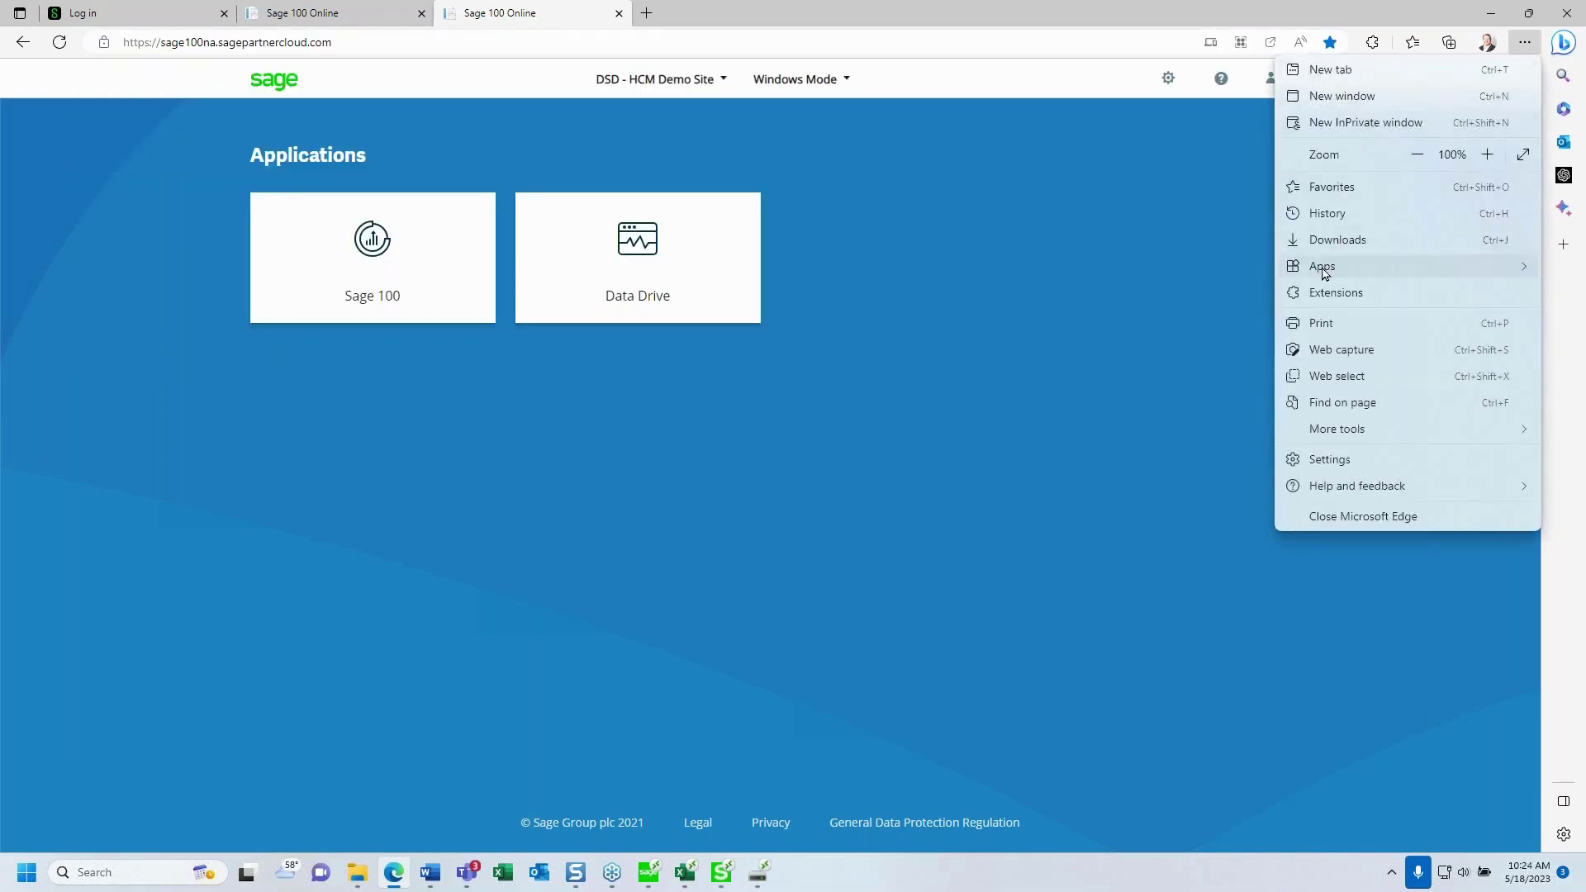
mouse_move(1323, 268)
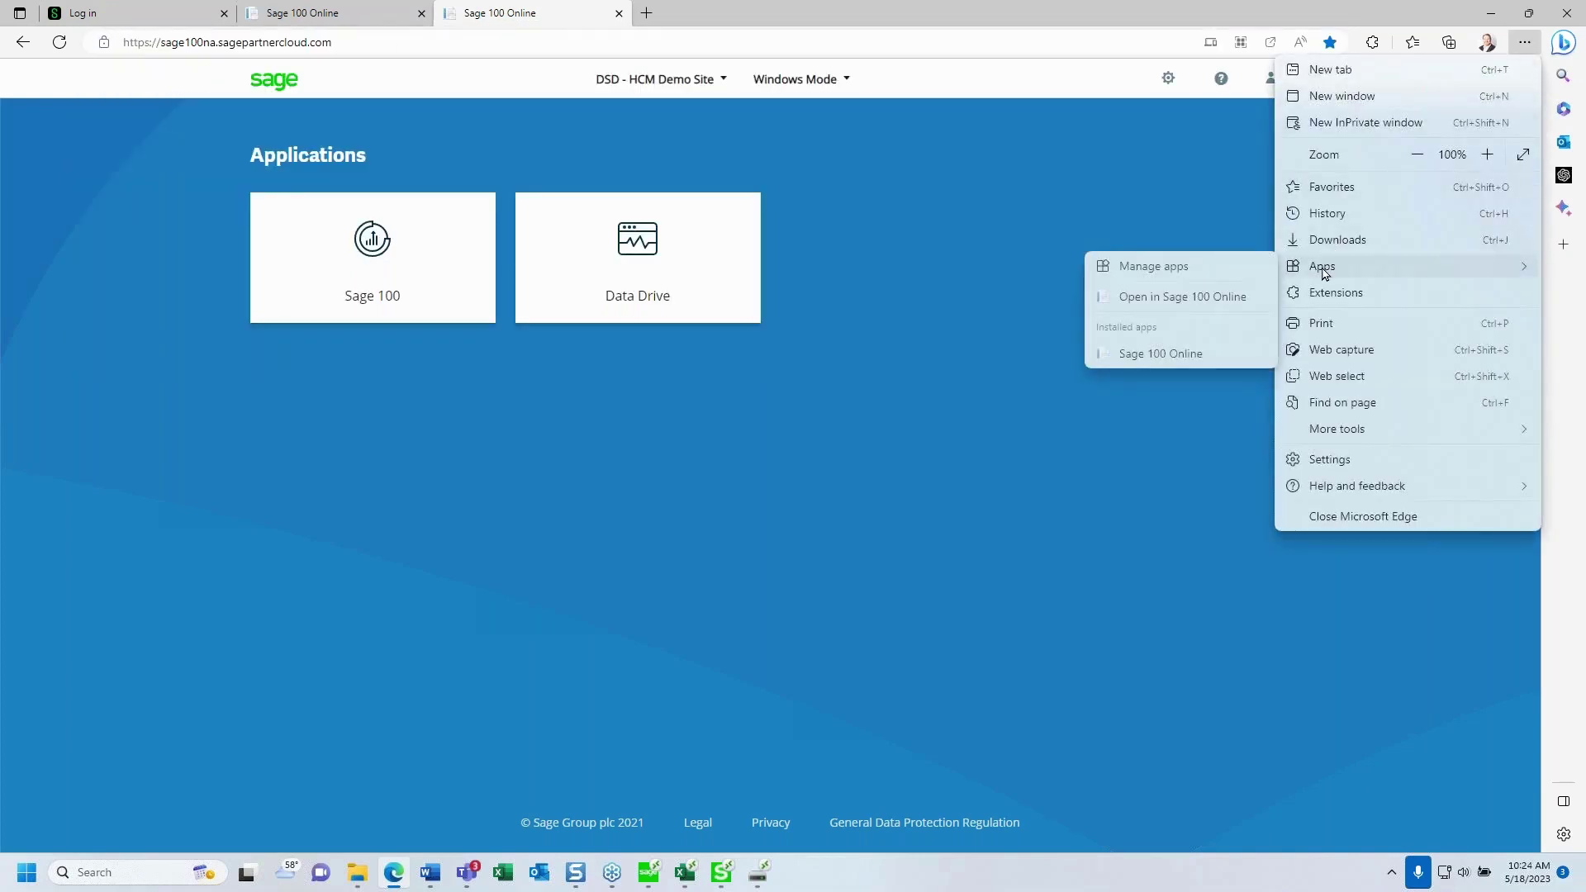
left_click(1139, 267)
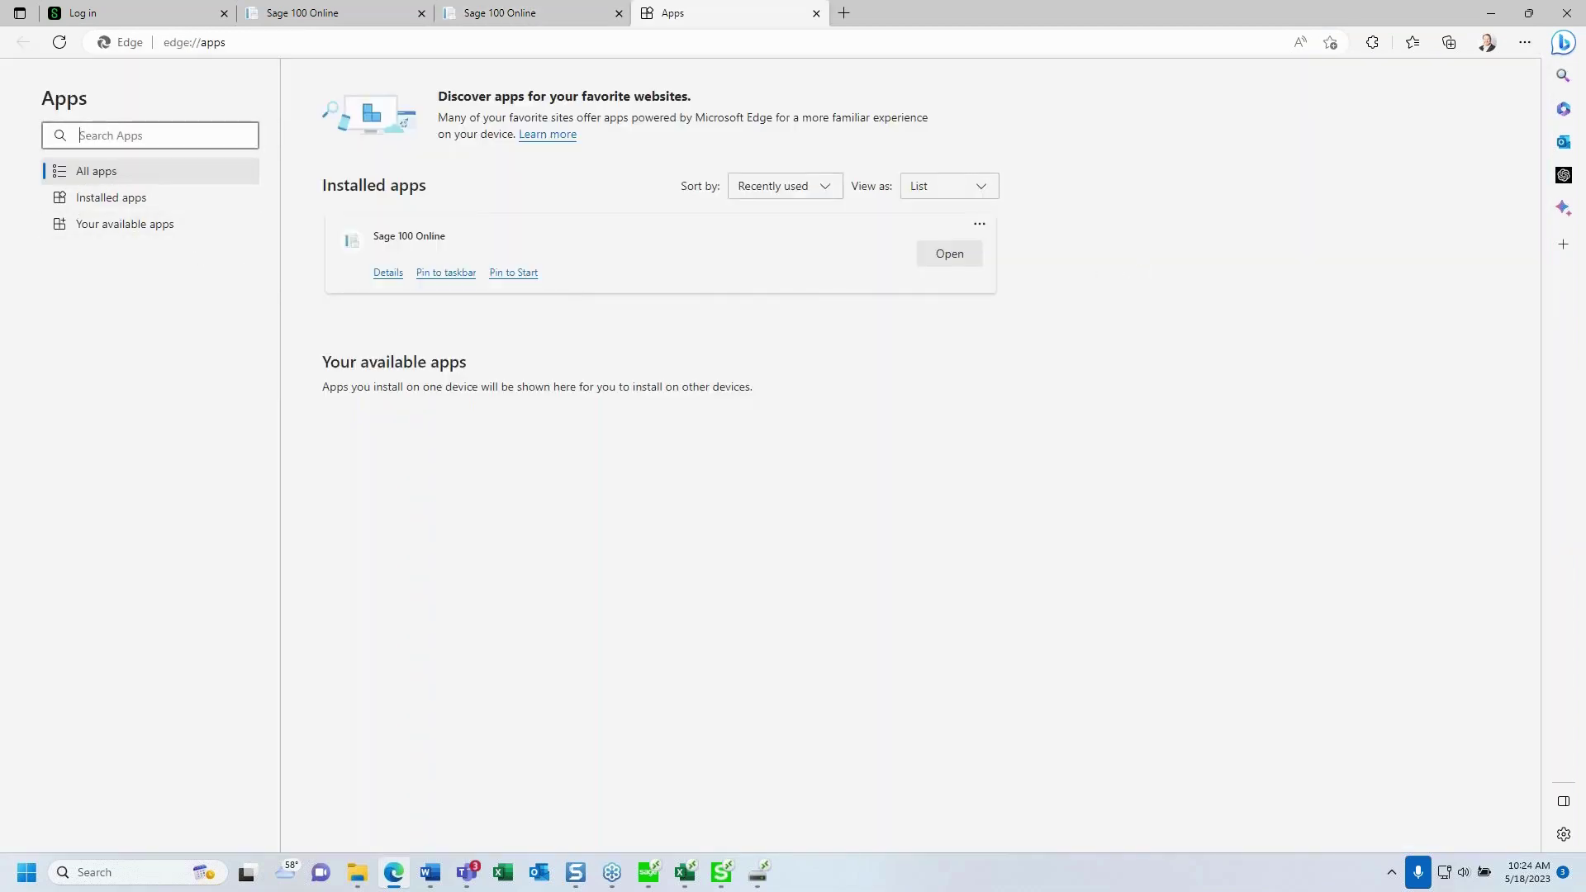
Step: Reopen Edge's Apps submenu, dismiss it, and minimize the Edge window
left_click(1525, 45)
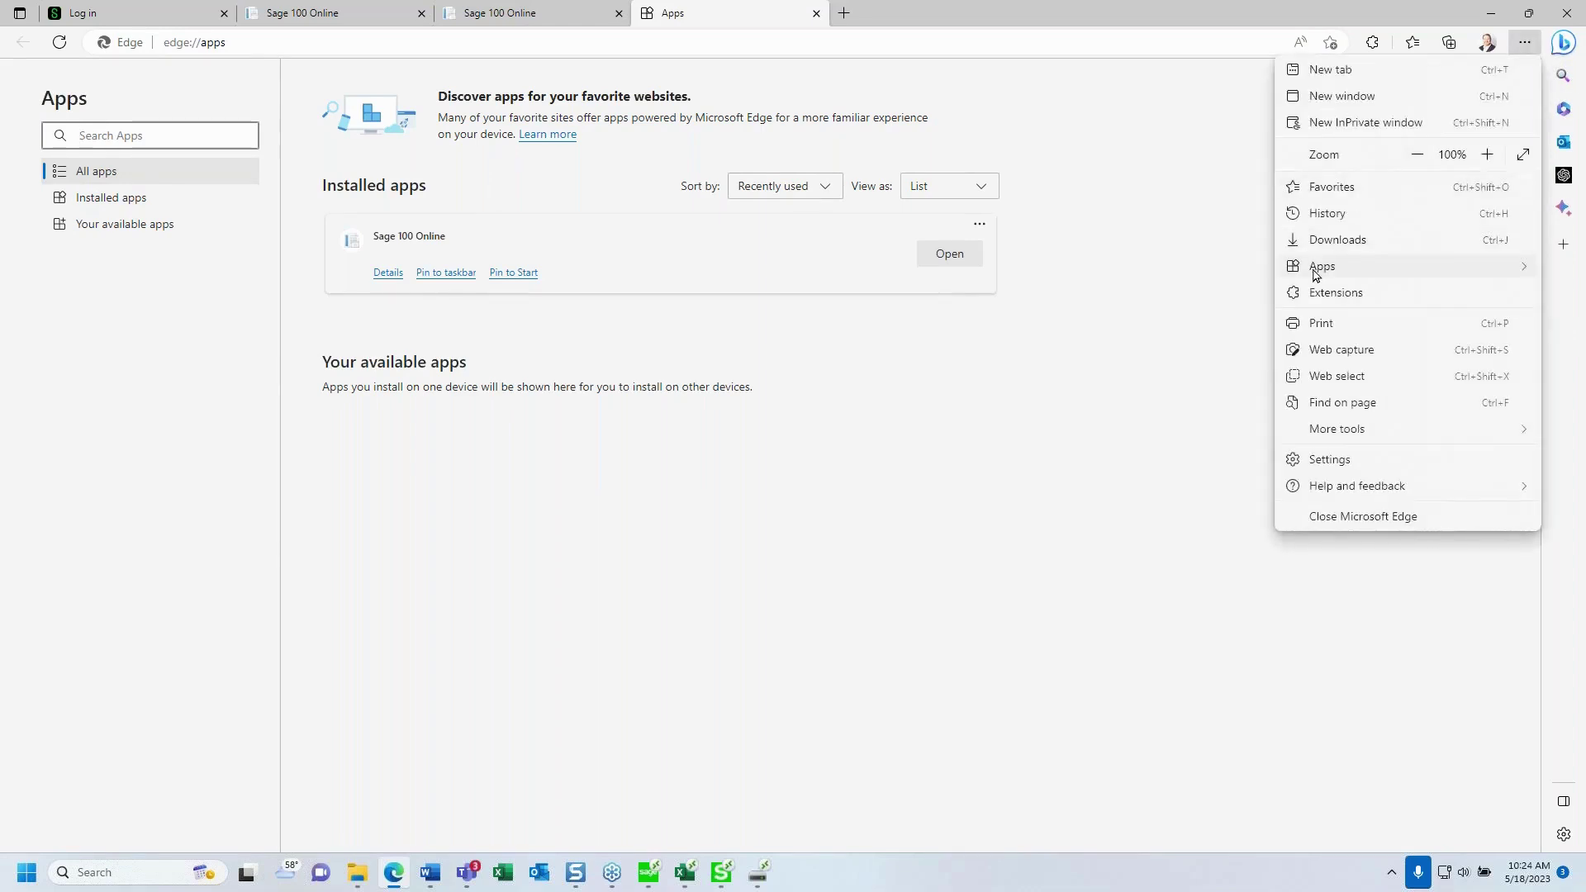
mouse_move(1322, 266)
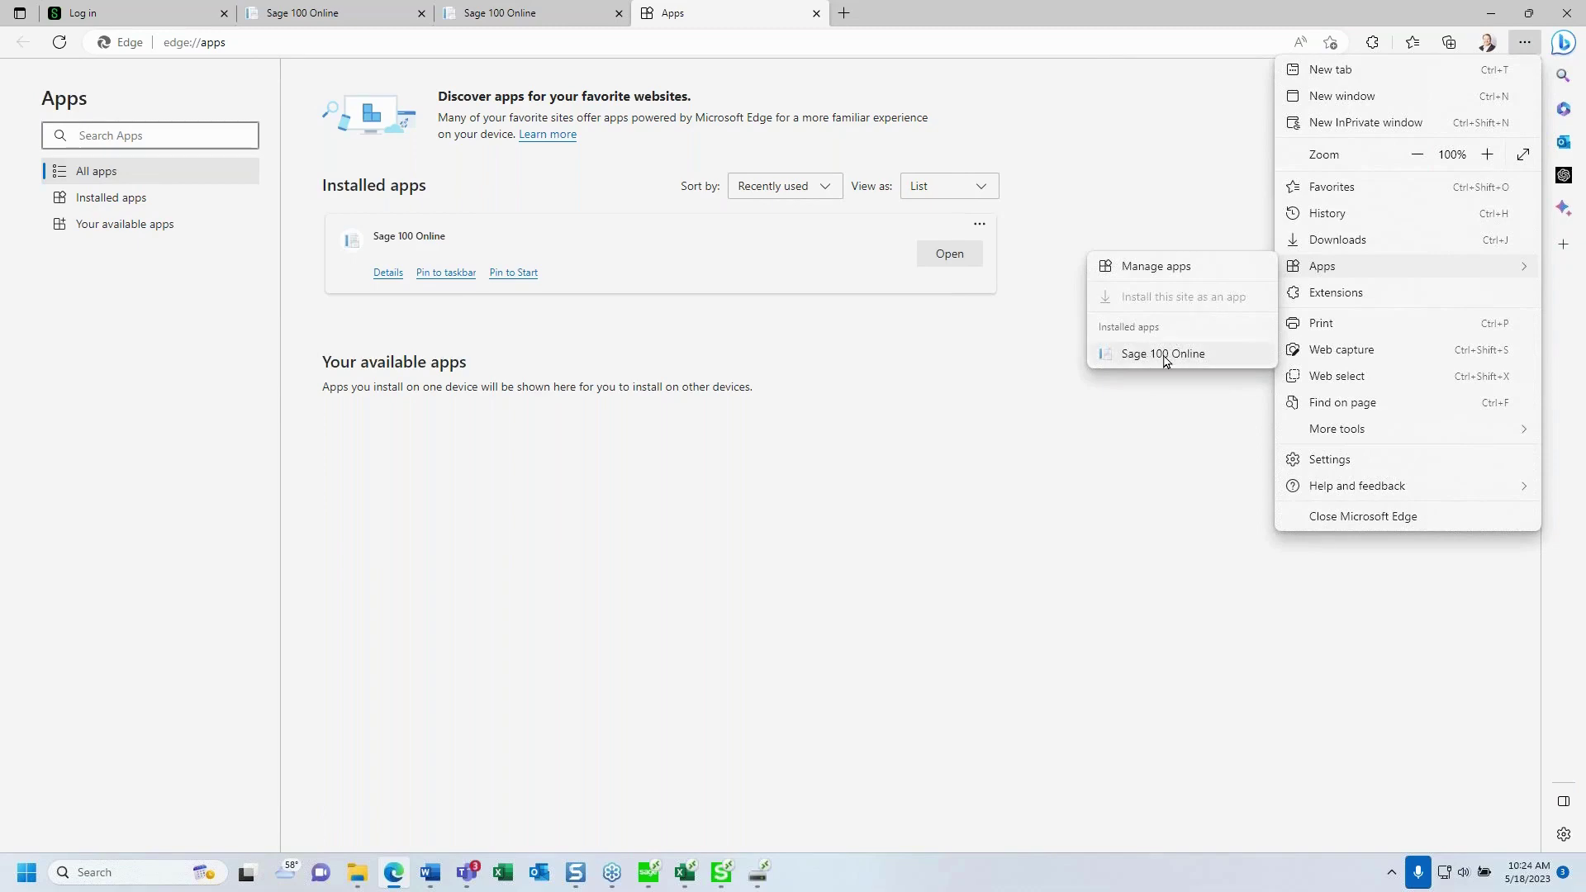
left_click(1491, 13)
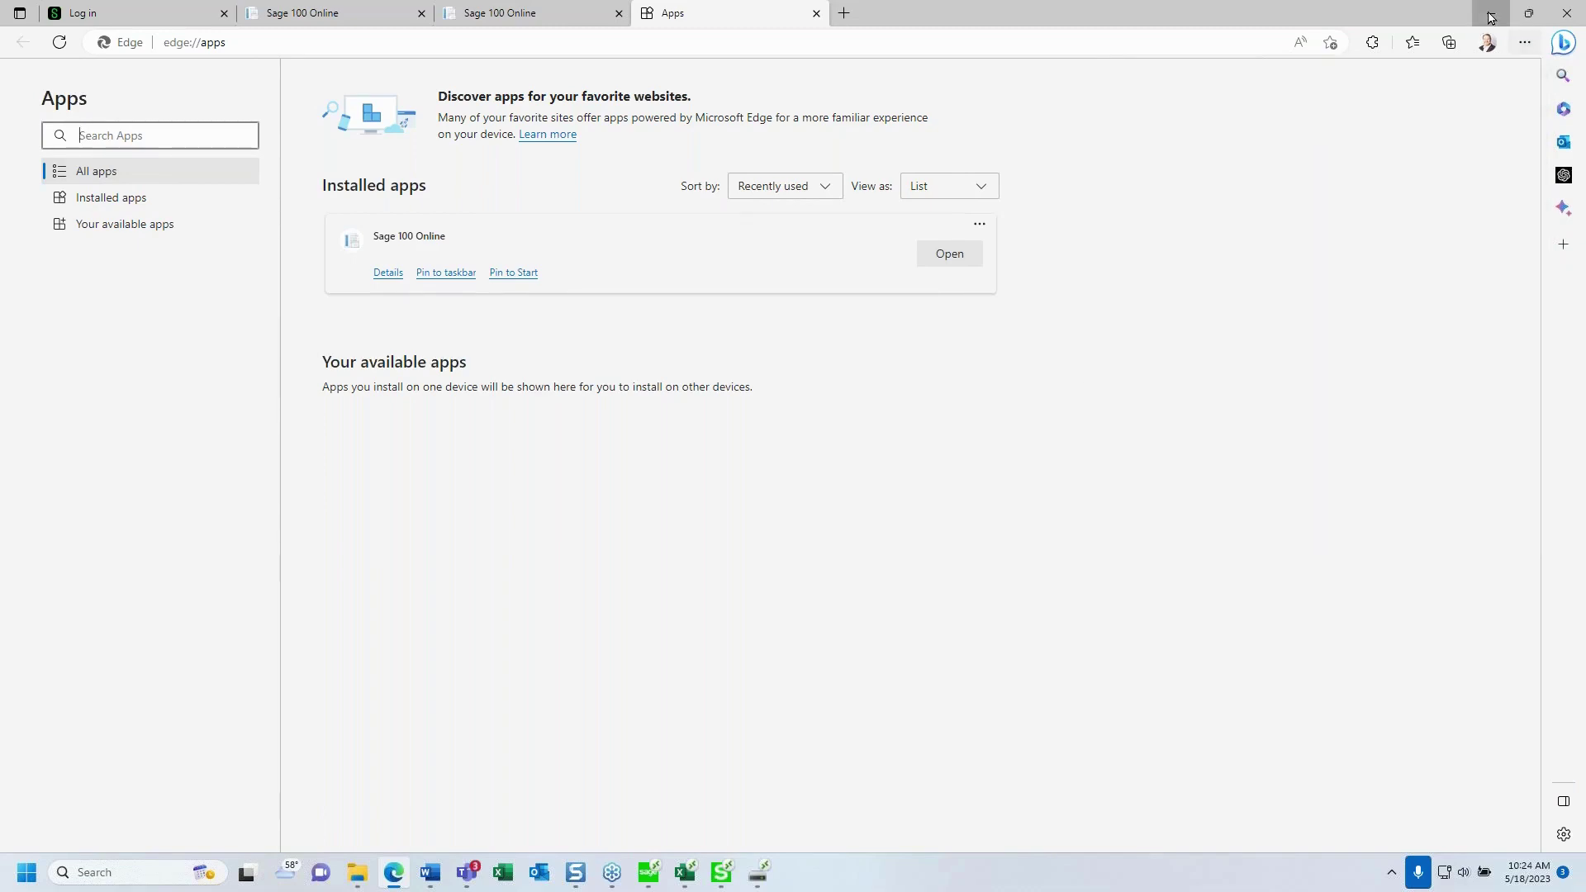
left_click(1491, 13)
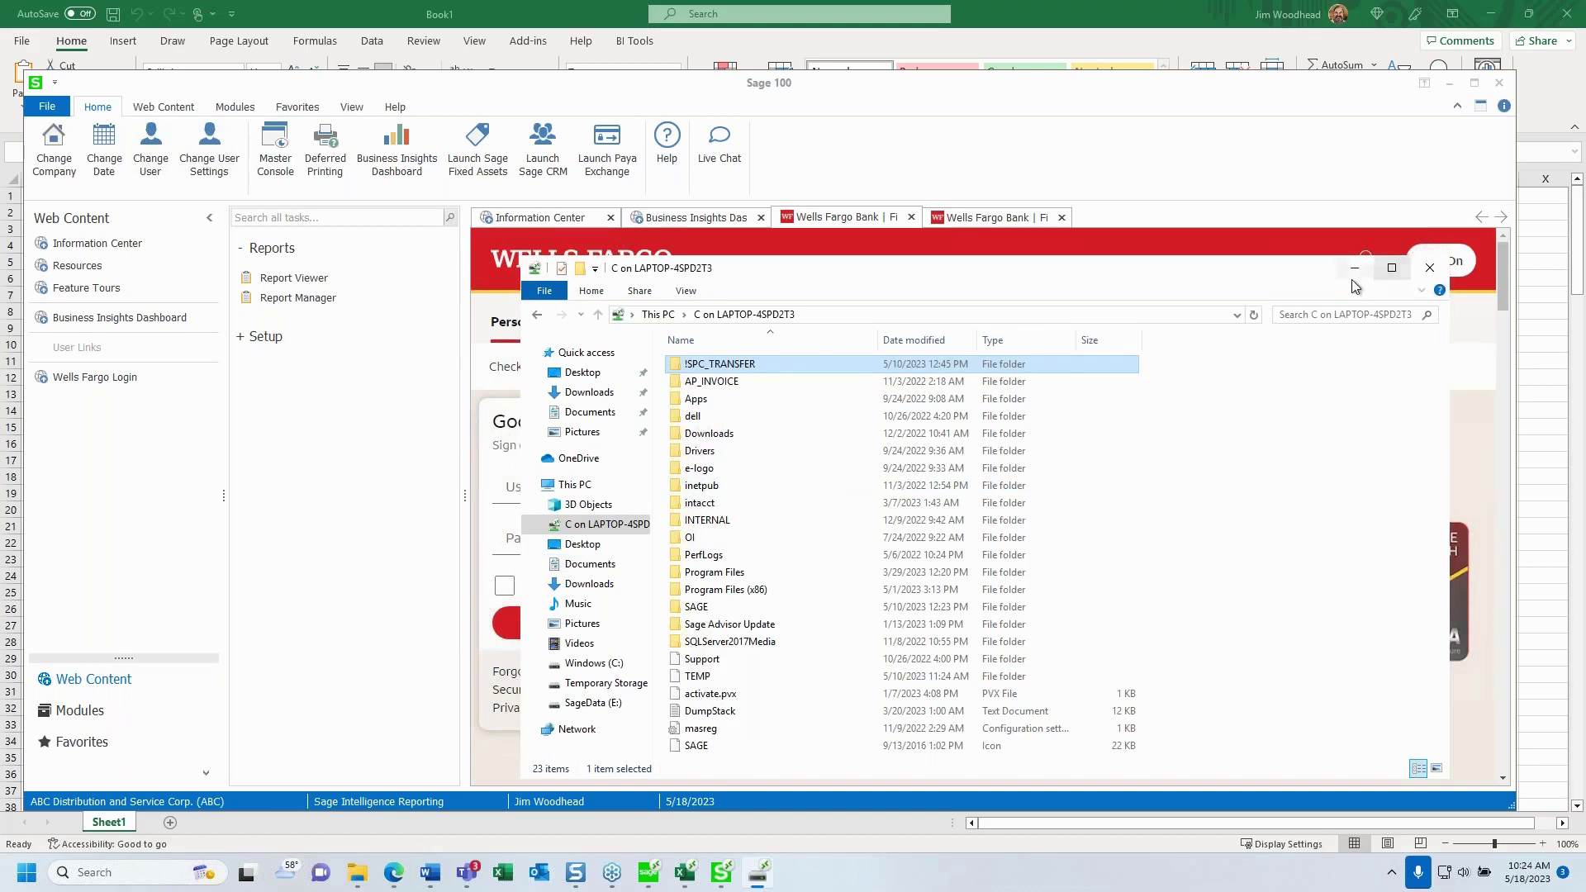
Step: Minimize Excel and the Sage 100 main window, and close the Vendor Listing report window
left_click(1404, 152)
left_click(1491, 13)
left_click(1491, 13)
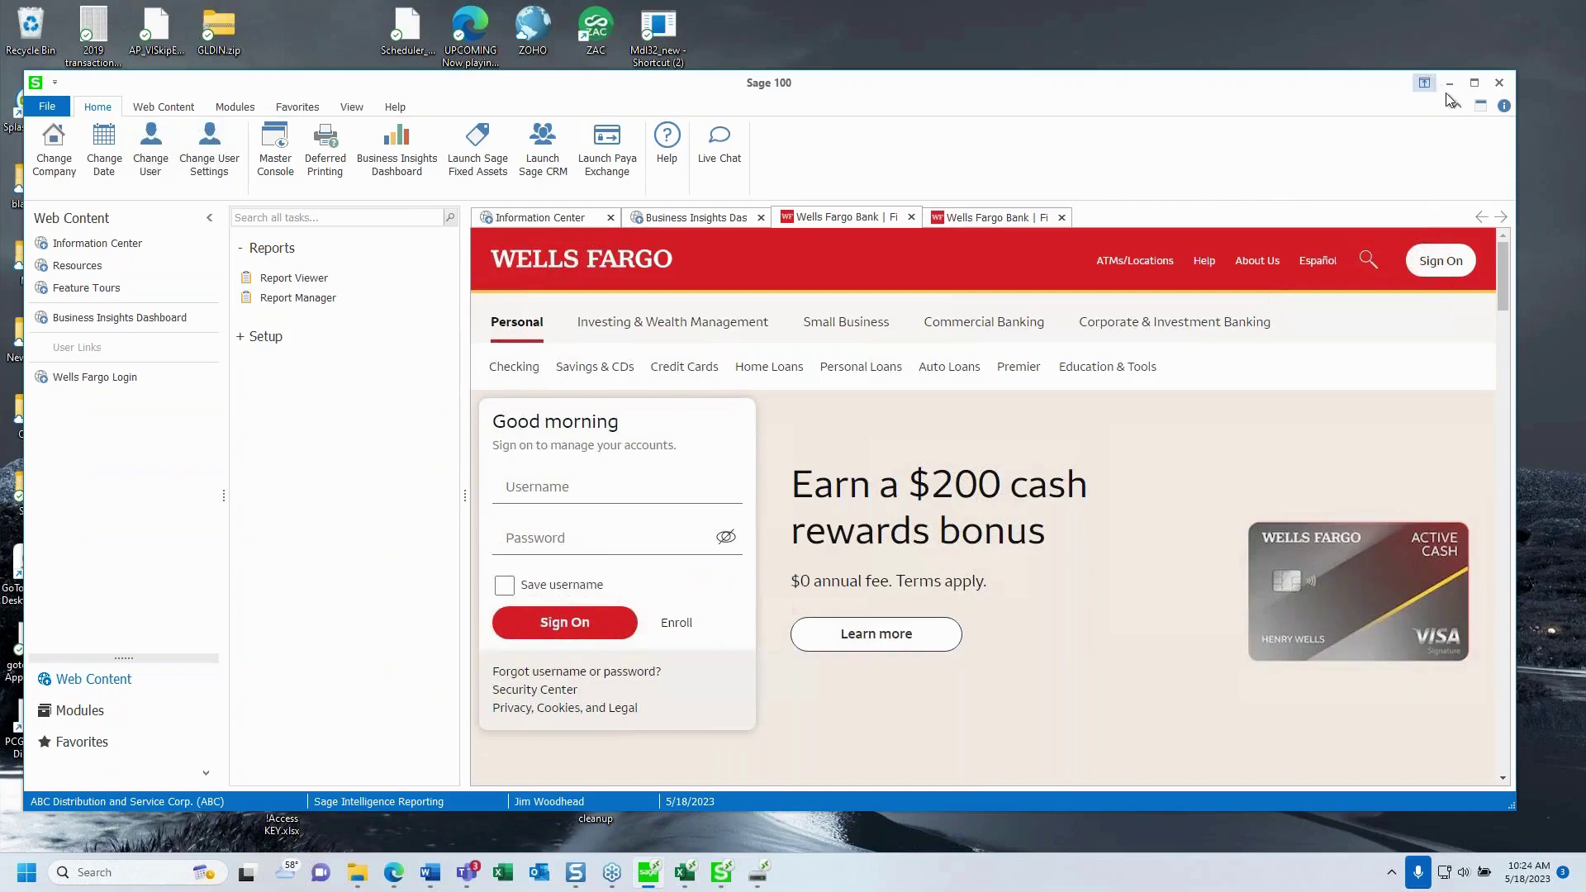
left_click(1450, 83)
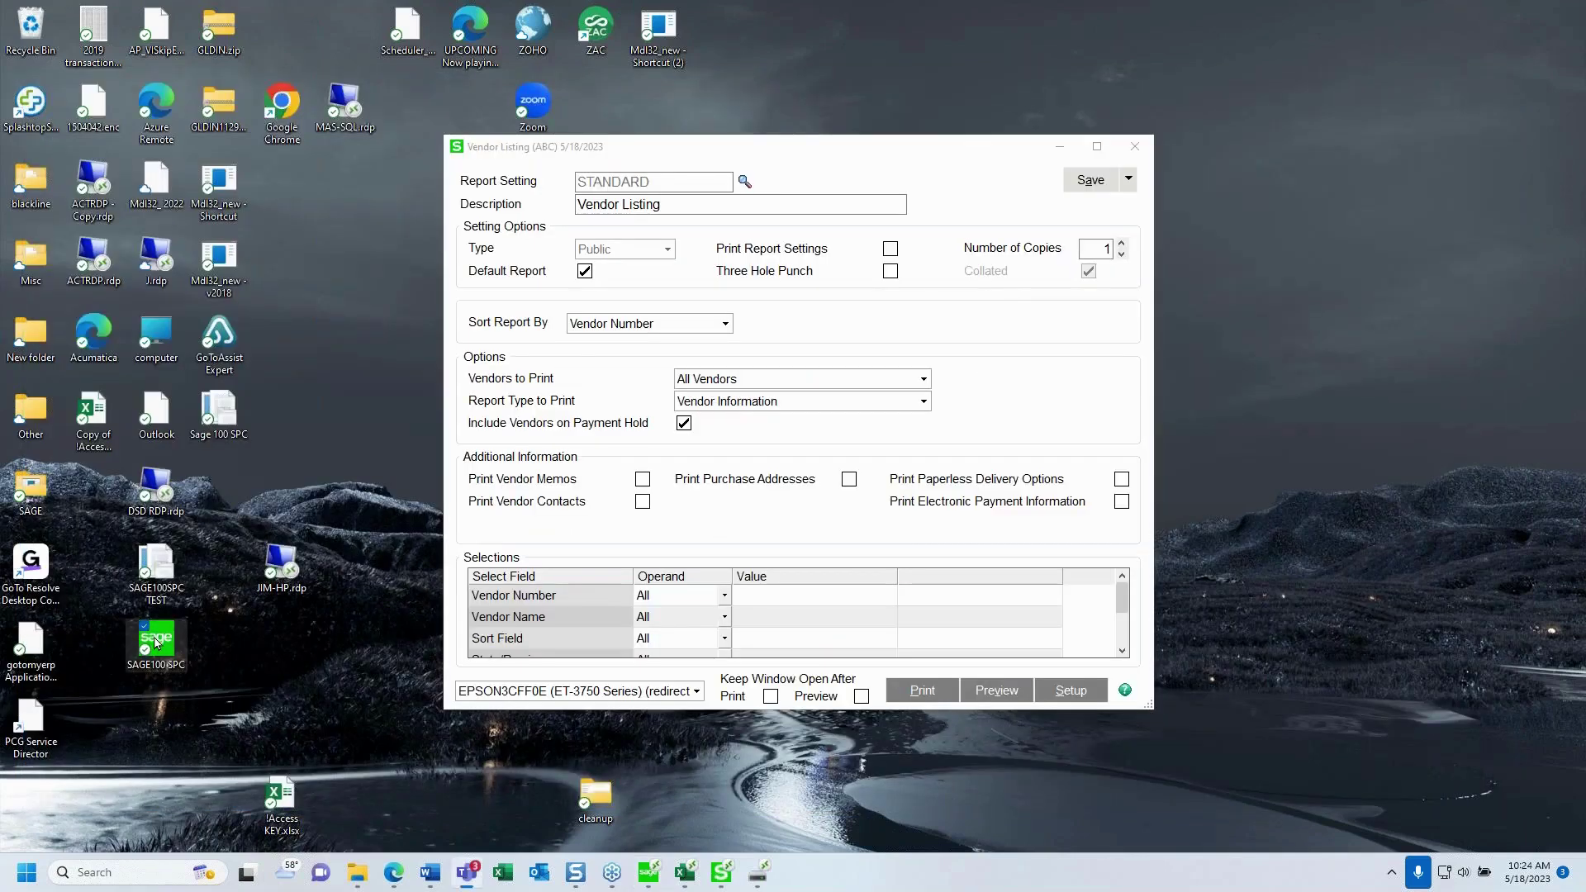
left_click(1135, 146)
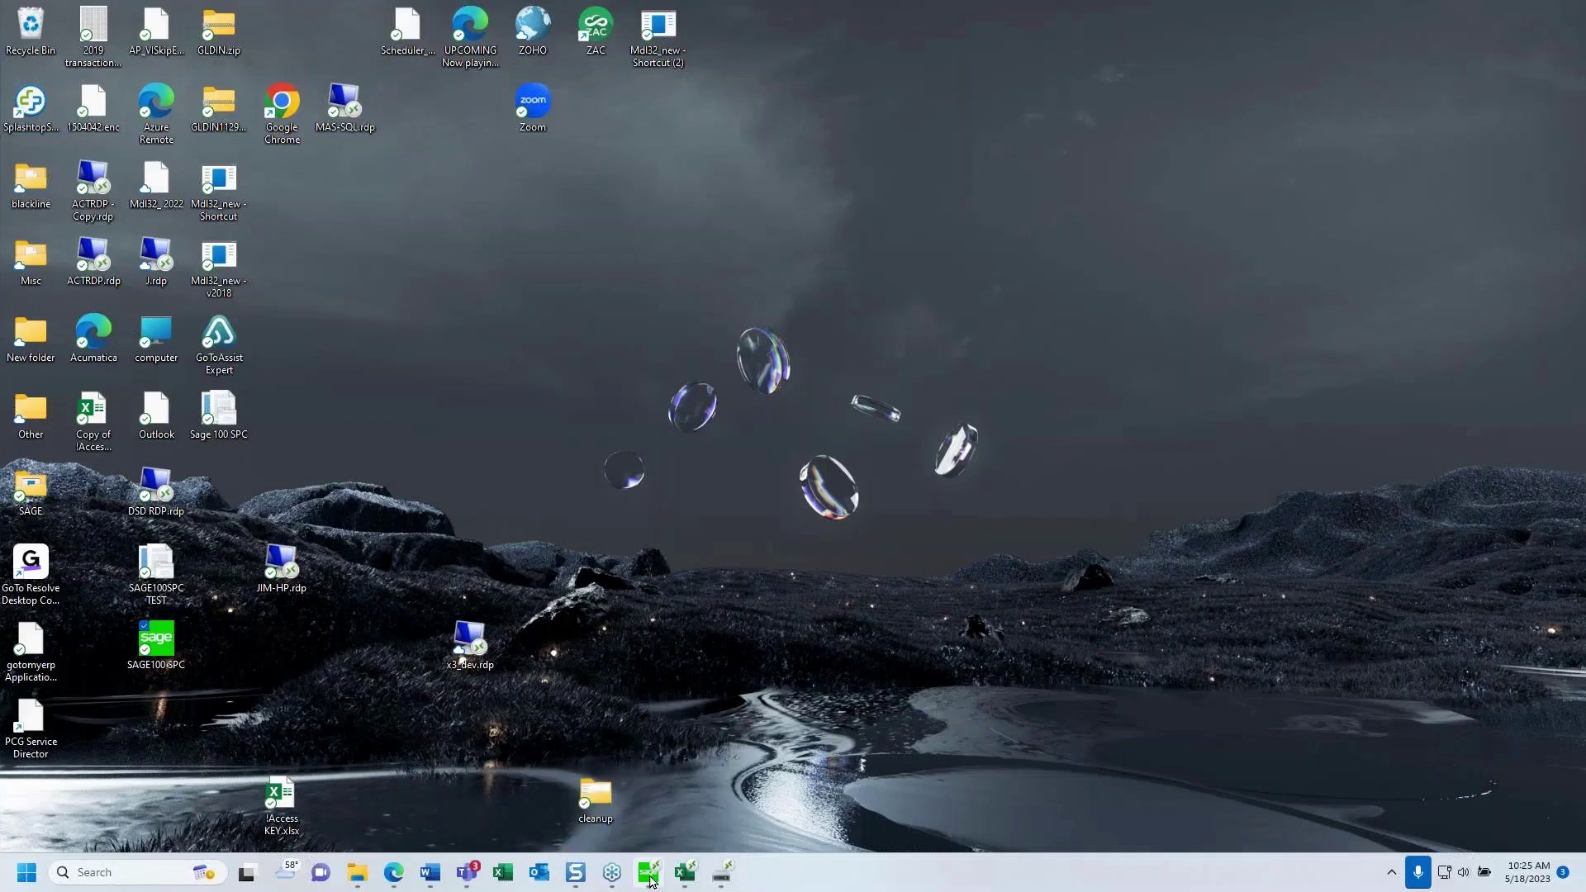
Step: Restore the Sage 100 window from the taskbar, showing the Wells Fargo Bank sign-on tab
left_click(649, 874)
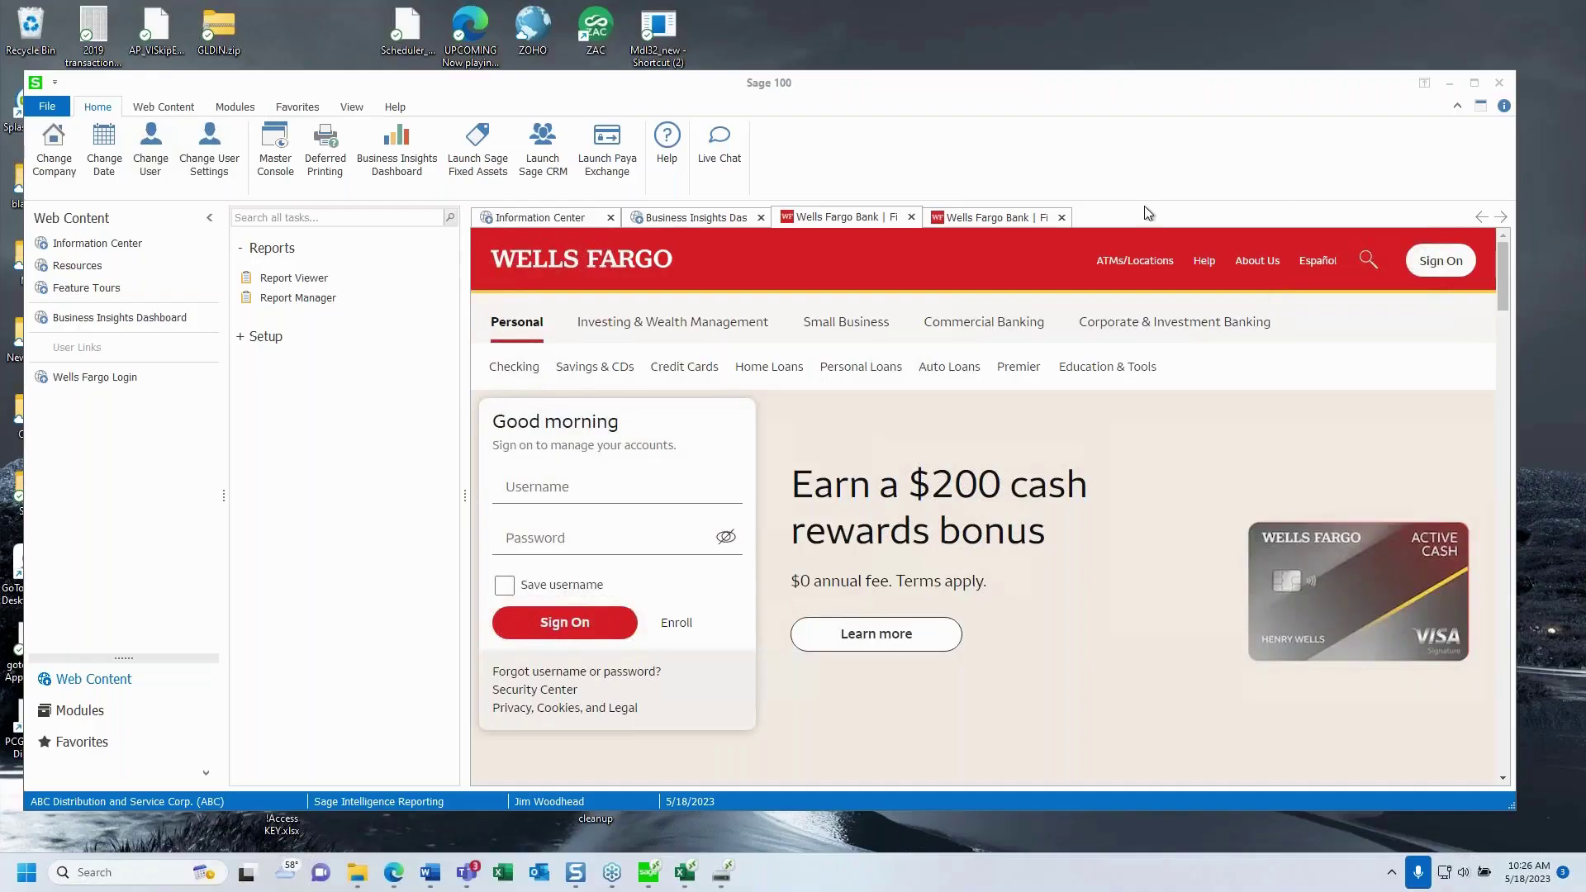
Step: Open Accounts Receivable with accounting date 5/18/2023 and launch the Aged Invoice Report
left_click(82, 714)
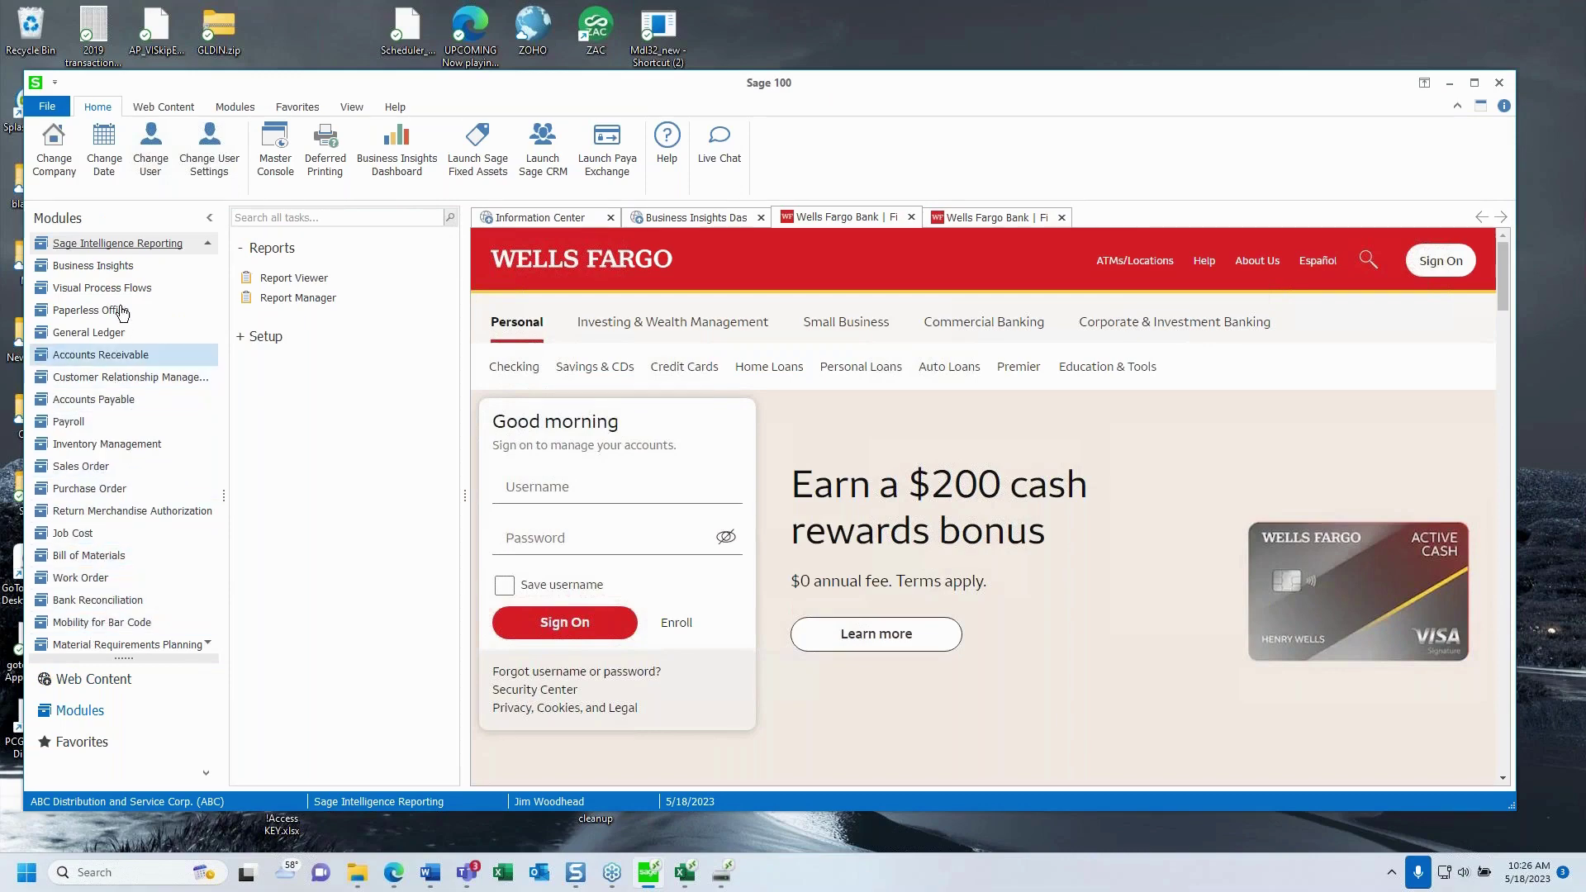
left_click(133, 364)
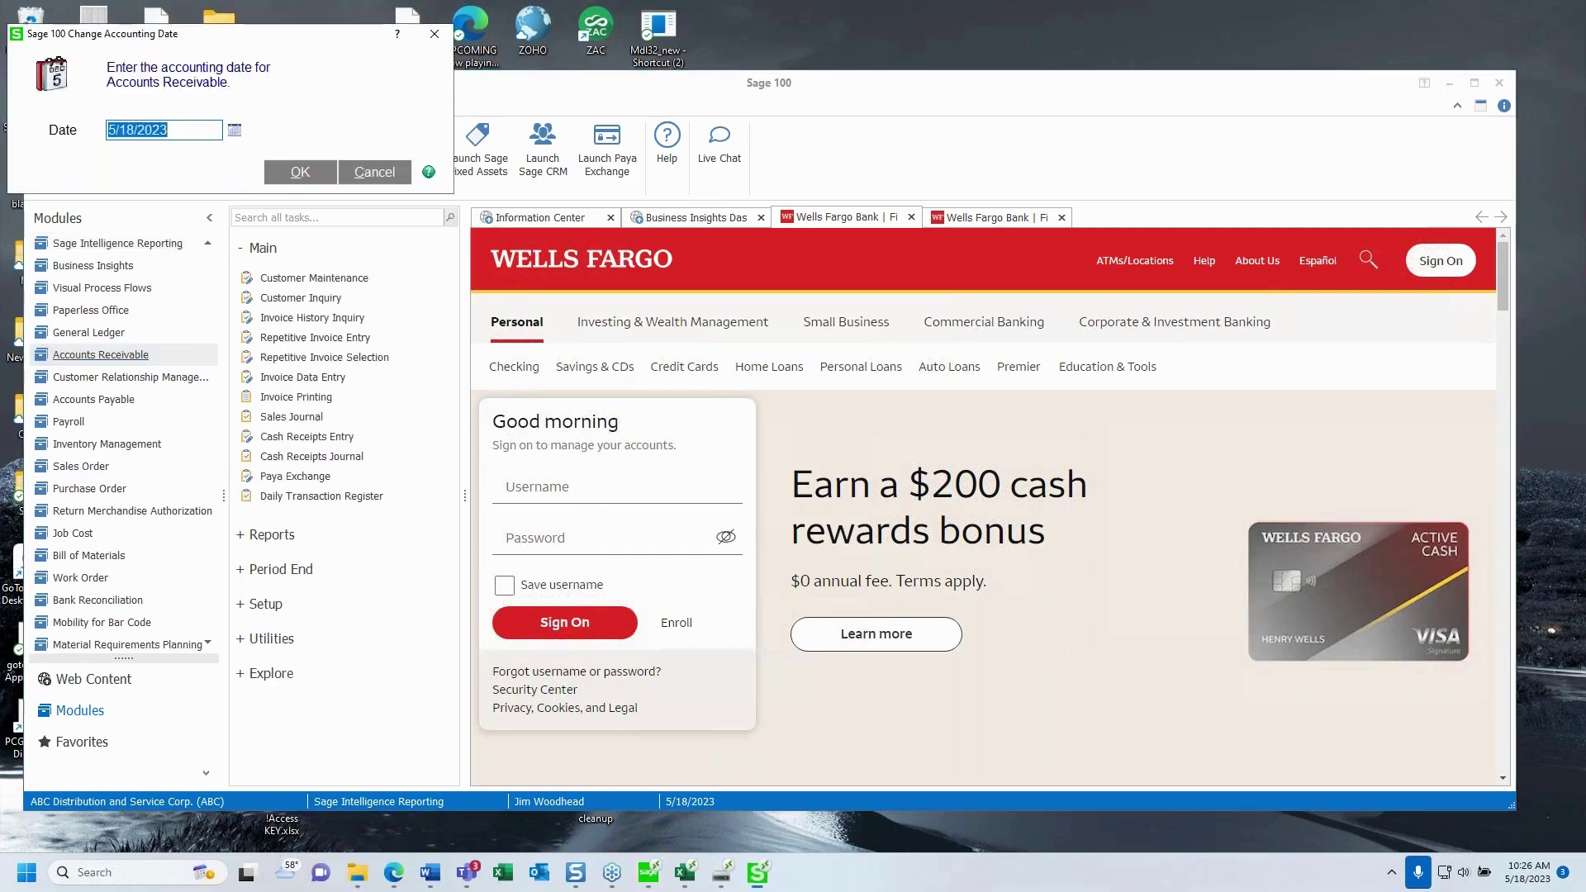
left_click(297, 178)
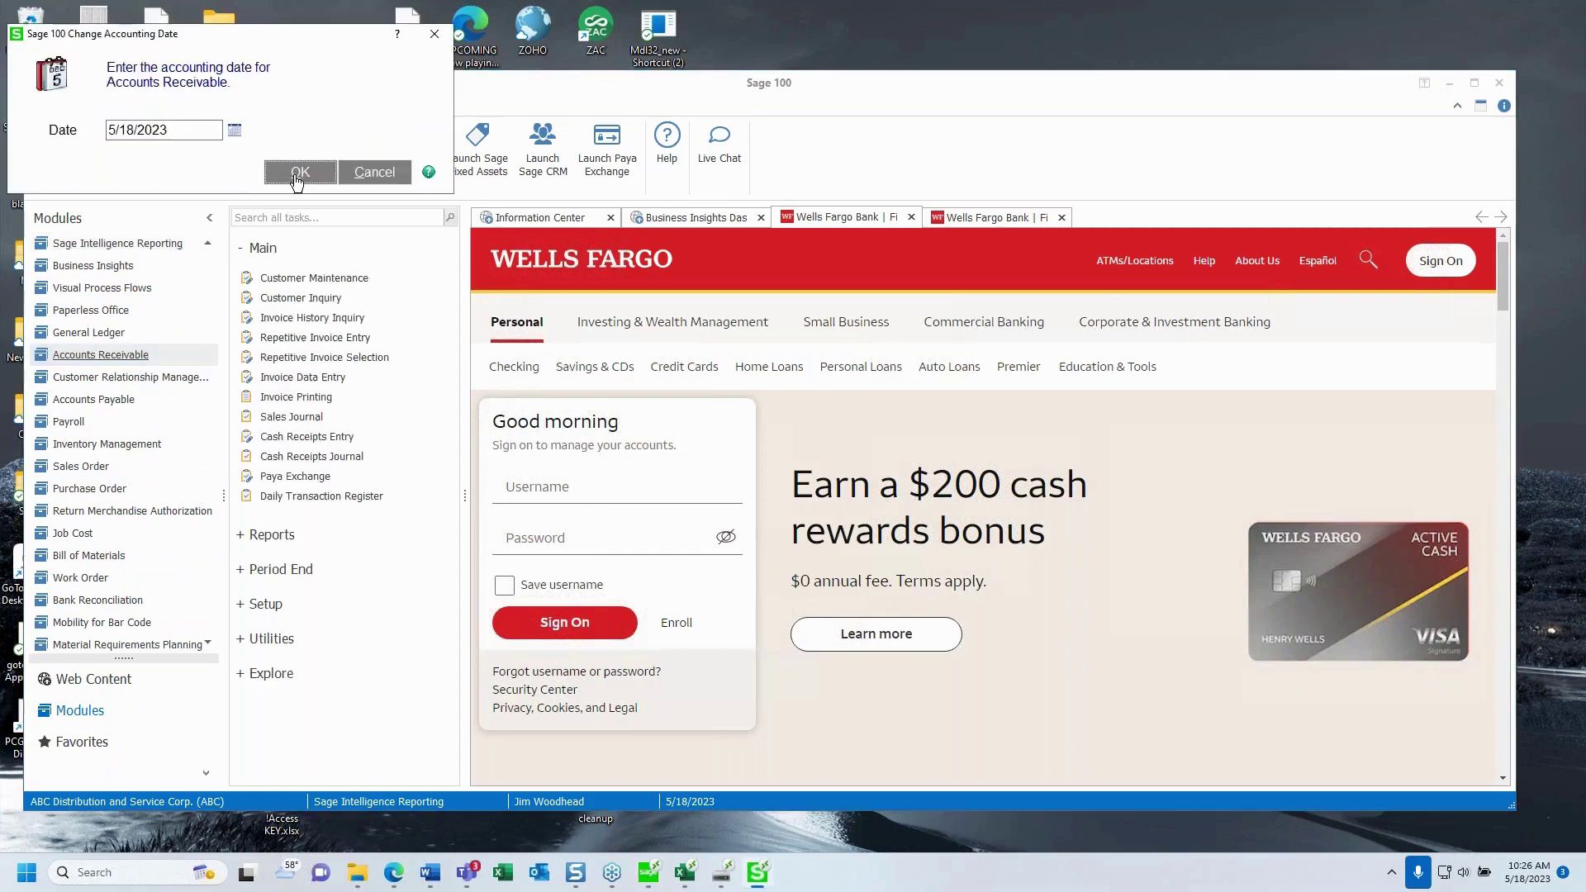
left_click(272, 537)
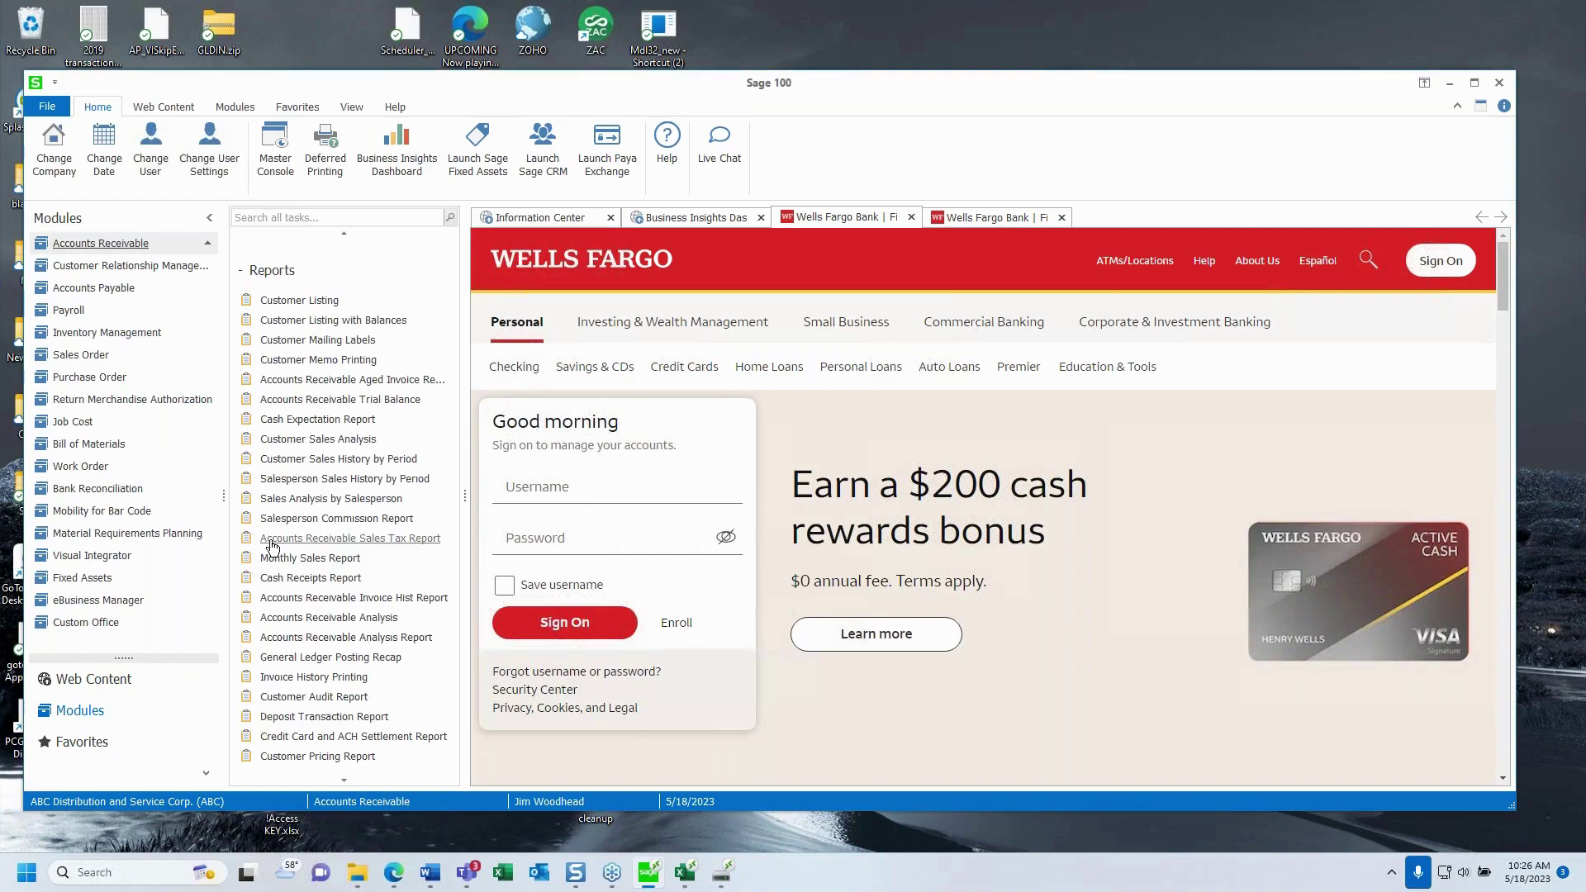
left_click(324, 381)
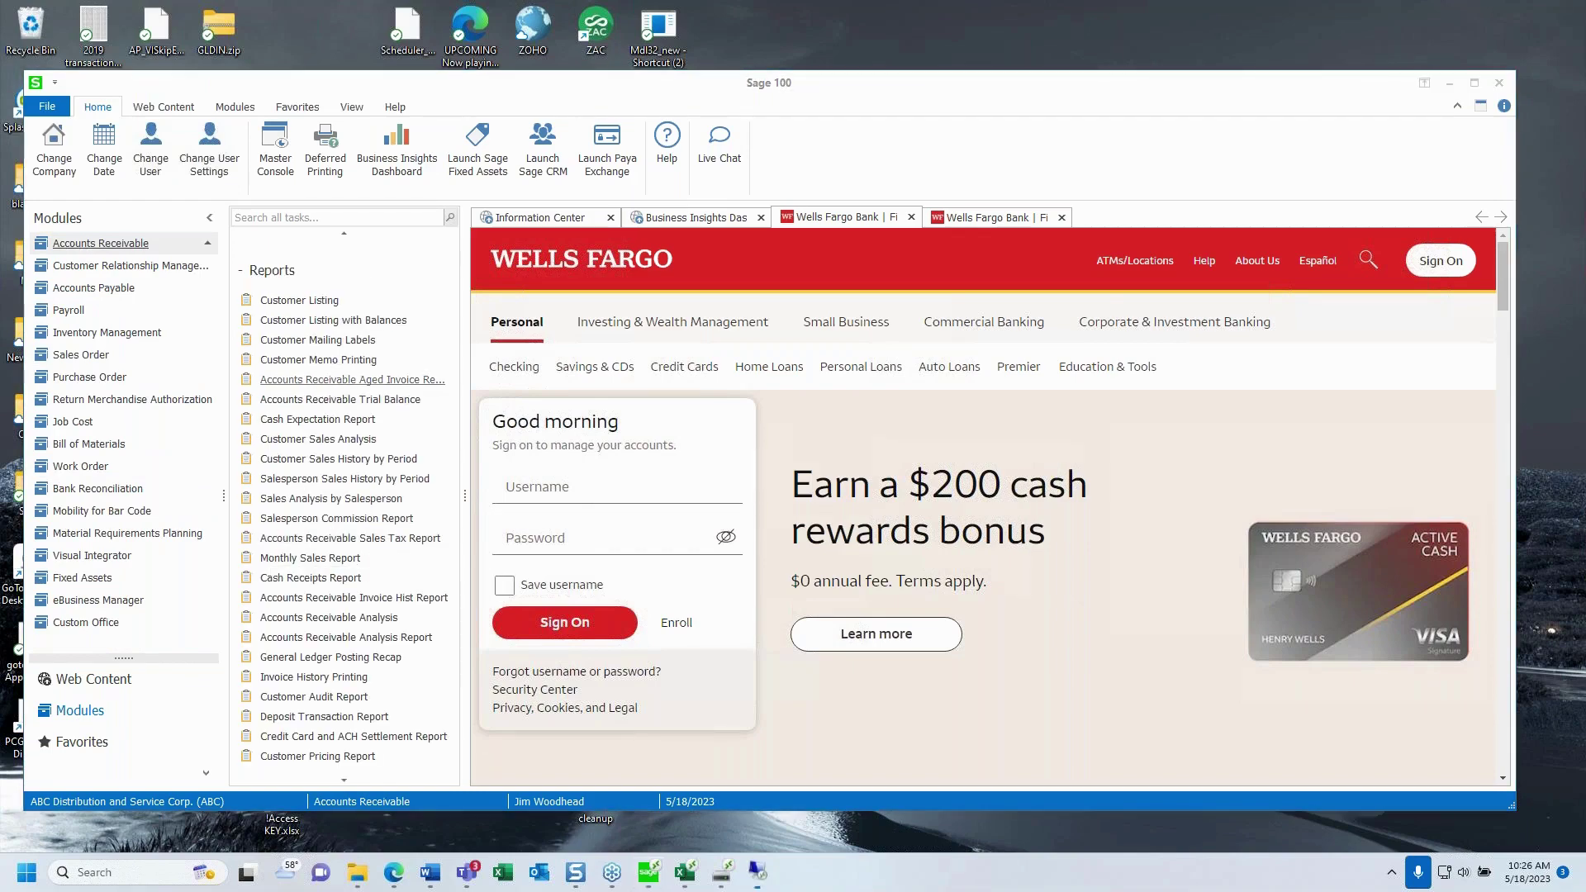
Step: Change the Aging Date to 5/18/2025 and preview, getting the AR_AgedInvoiceReport.RPT not-found error
mouse_move(766, 877)
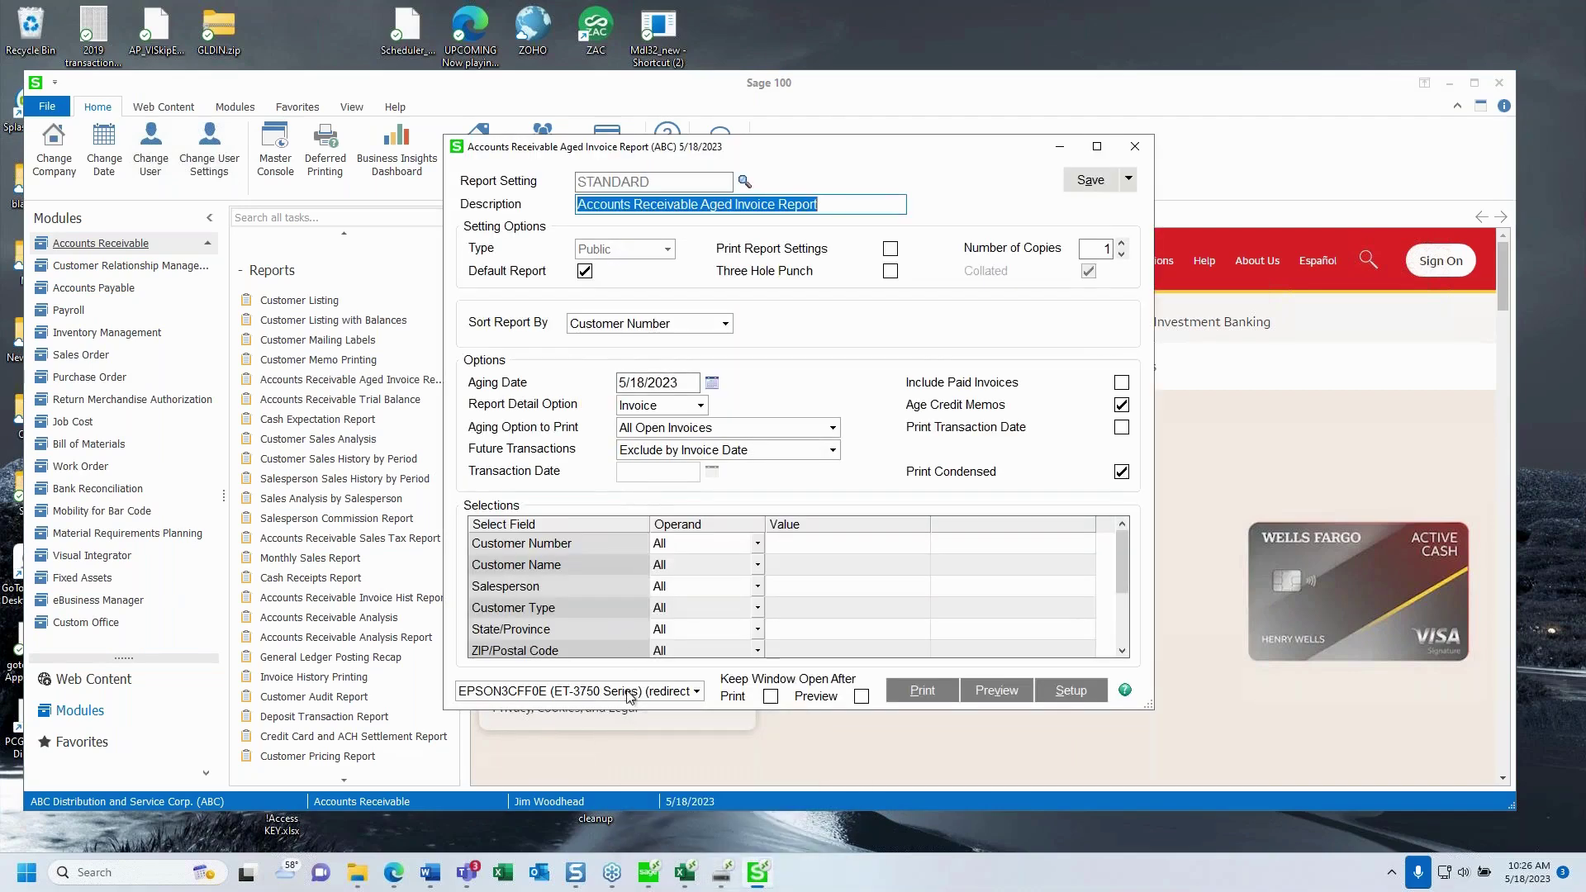
left_click(1002, 692)
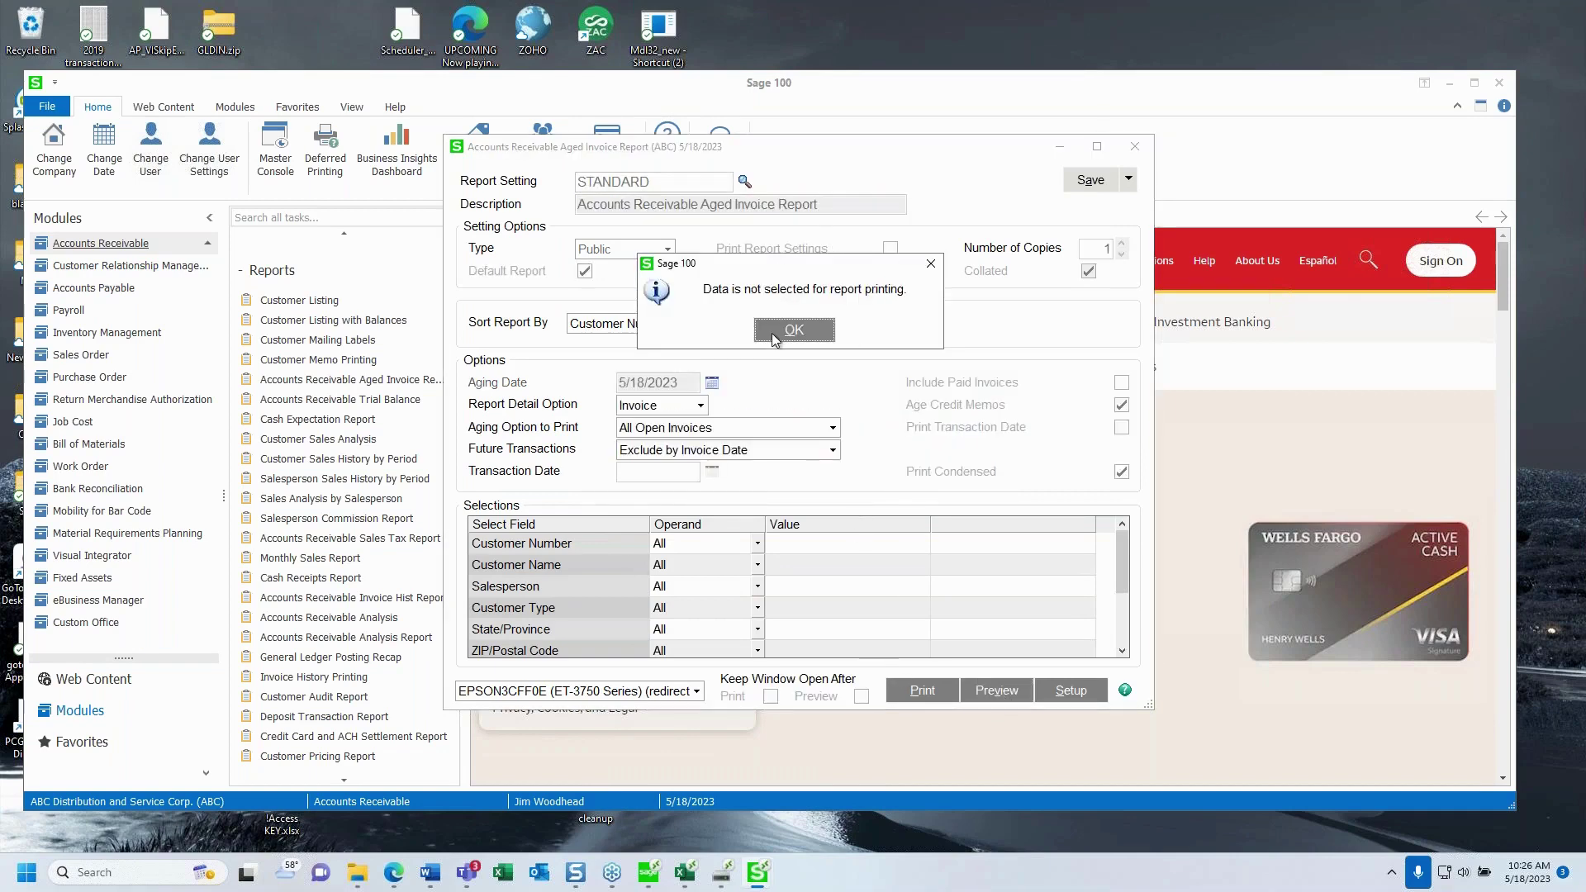
left_click(775, 334)
left_click(682, 381)
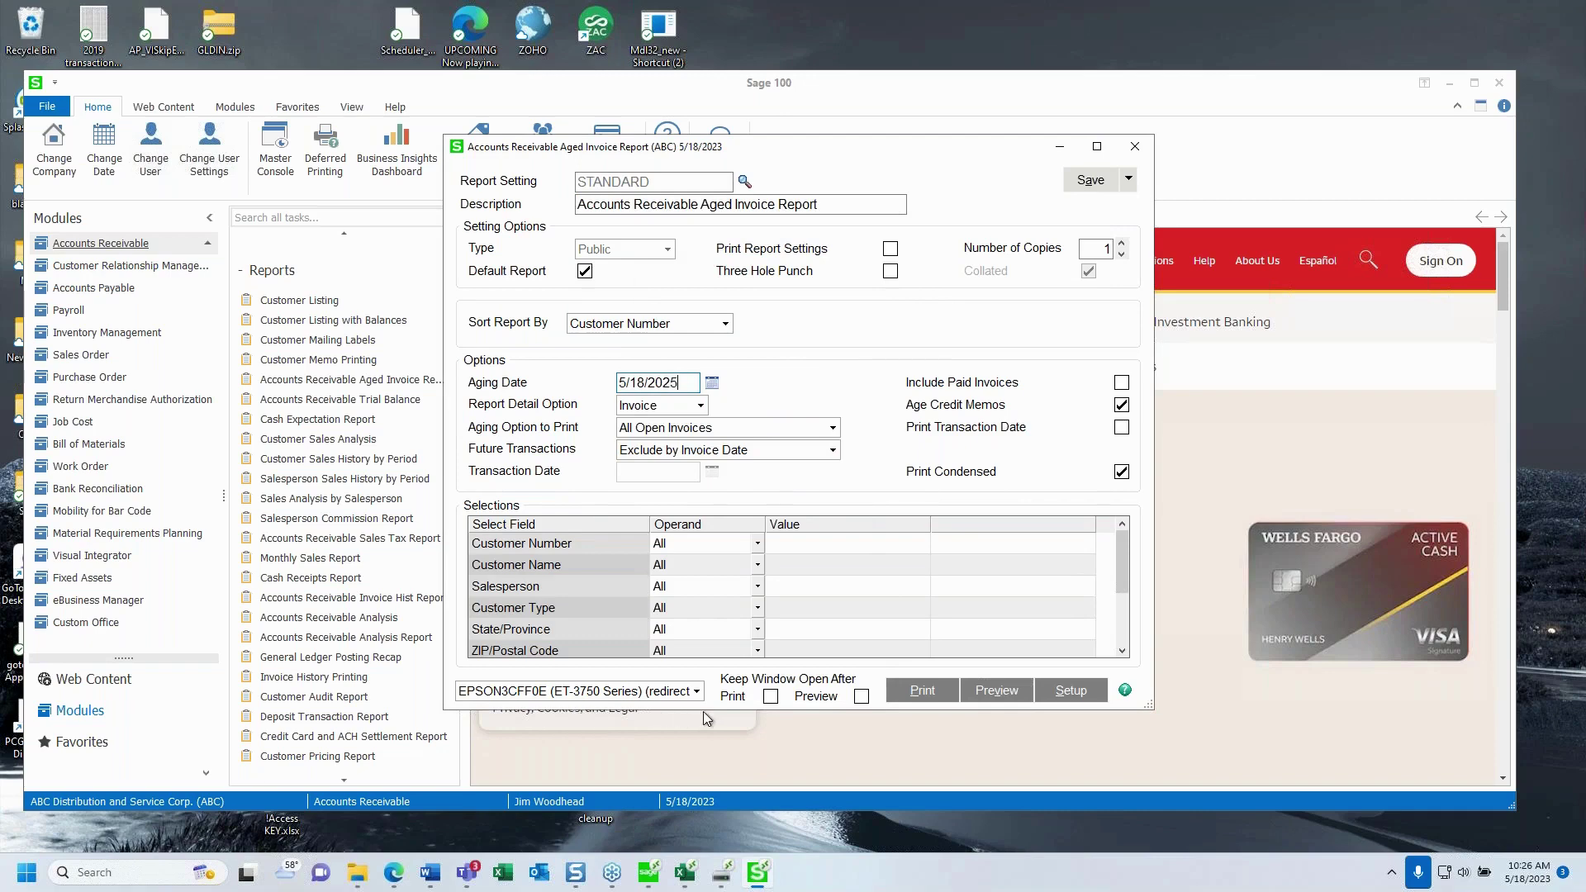
left_click(1001, 692)
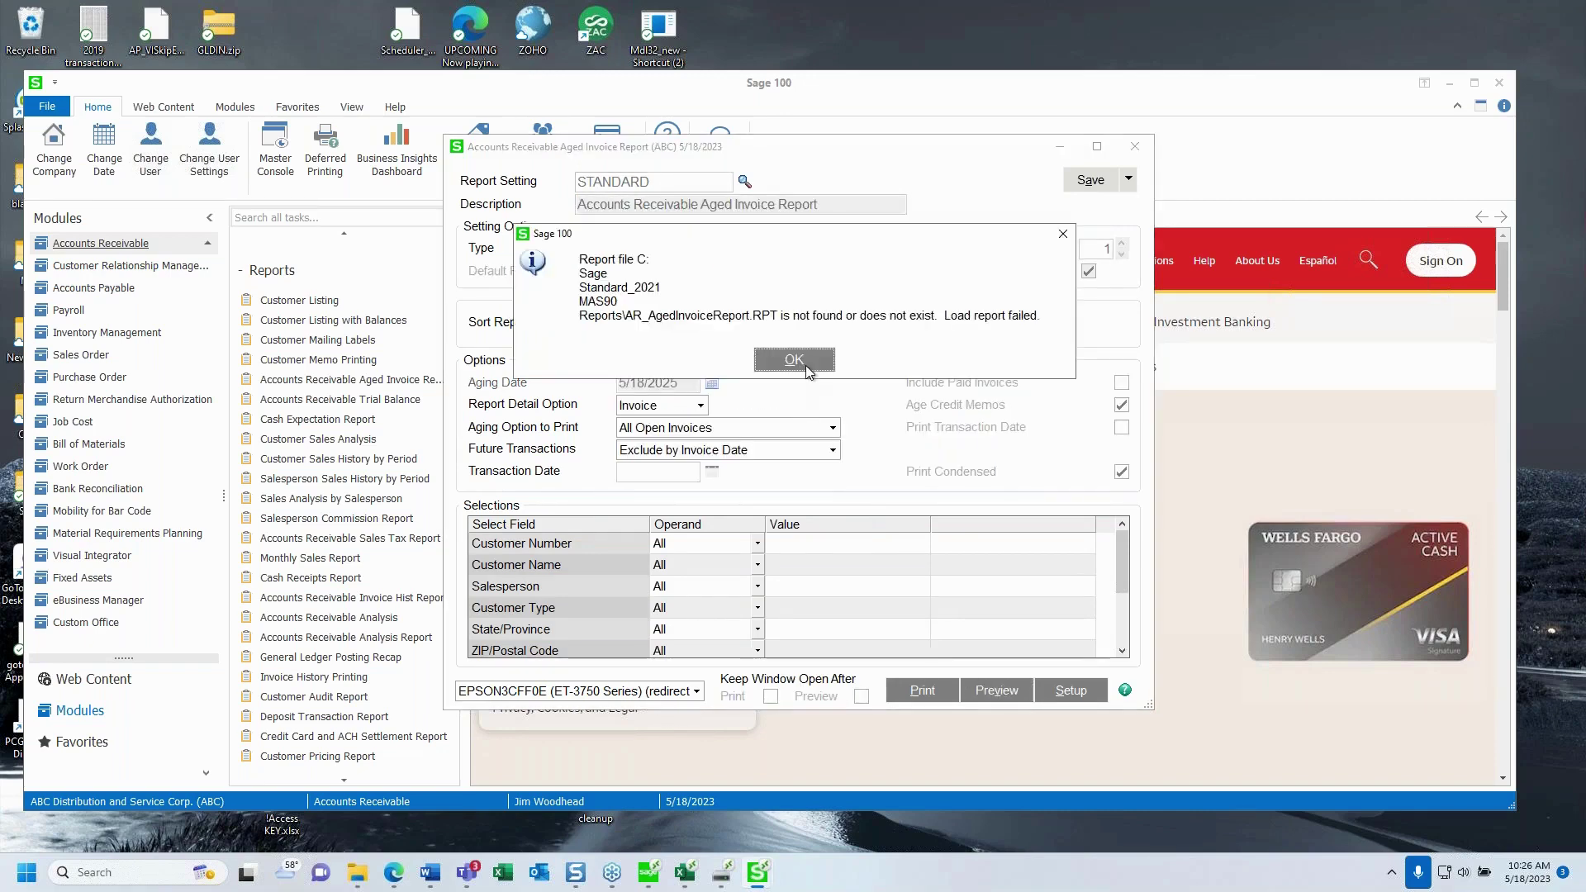
Step: Open Accounts Payable's Vendor Listing report, preview it, and dismiss the report-not-found error
left_click(793, 360)
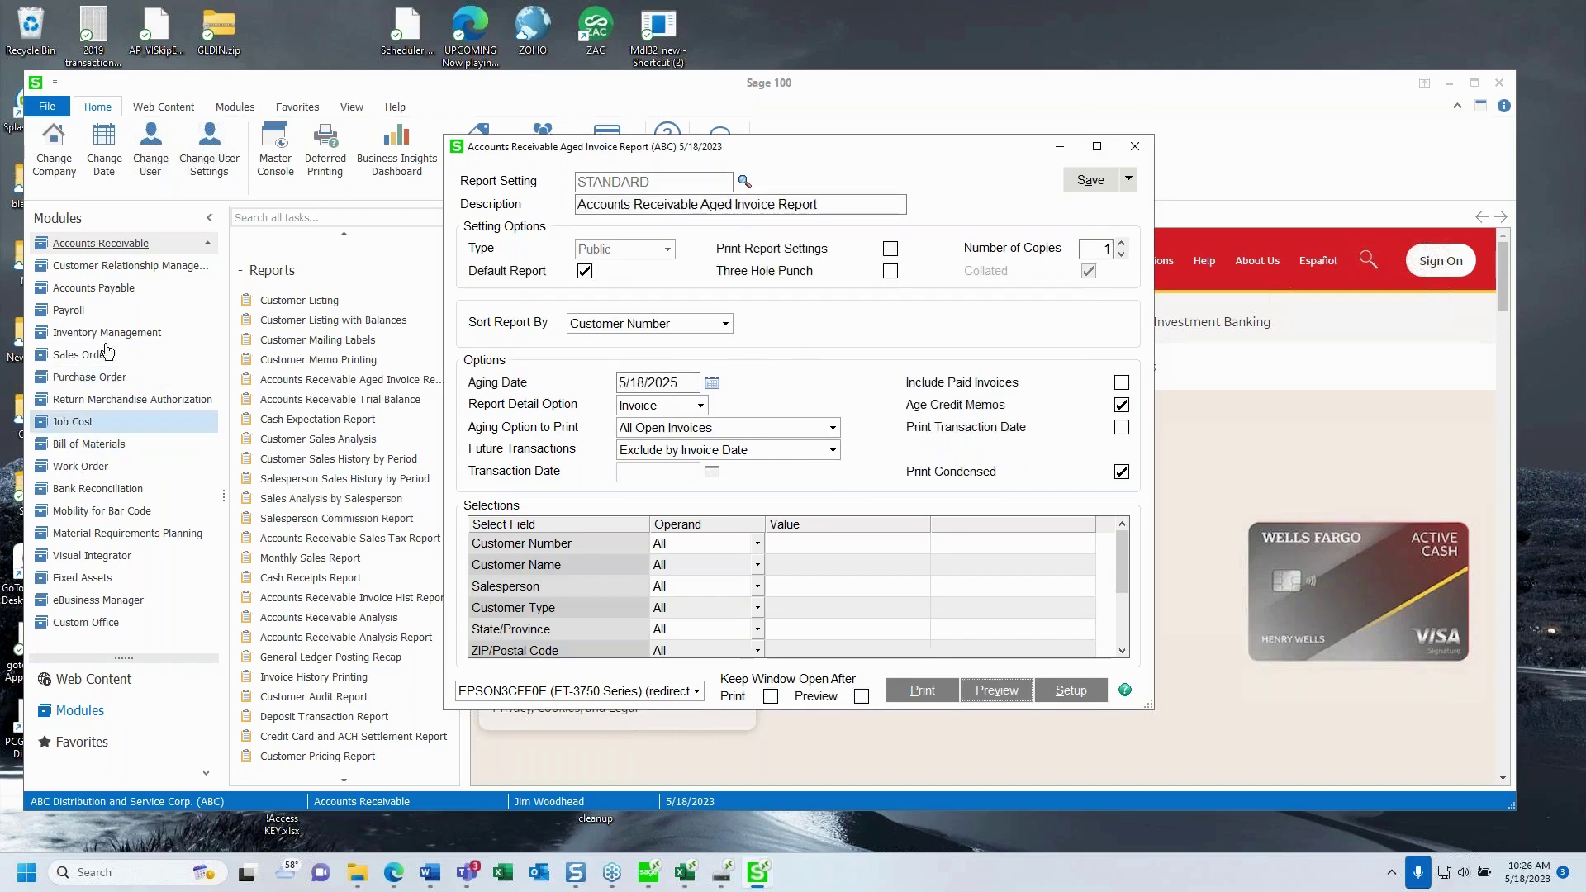
left_click(123, 304)
left_click(123, 304)
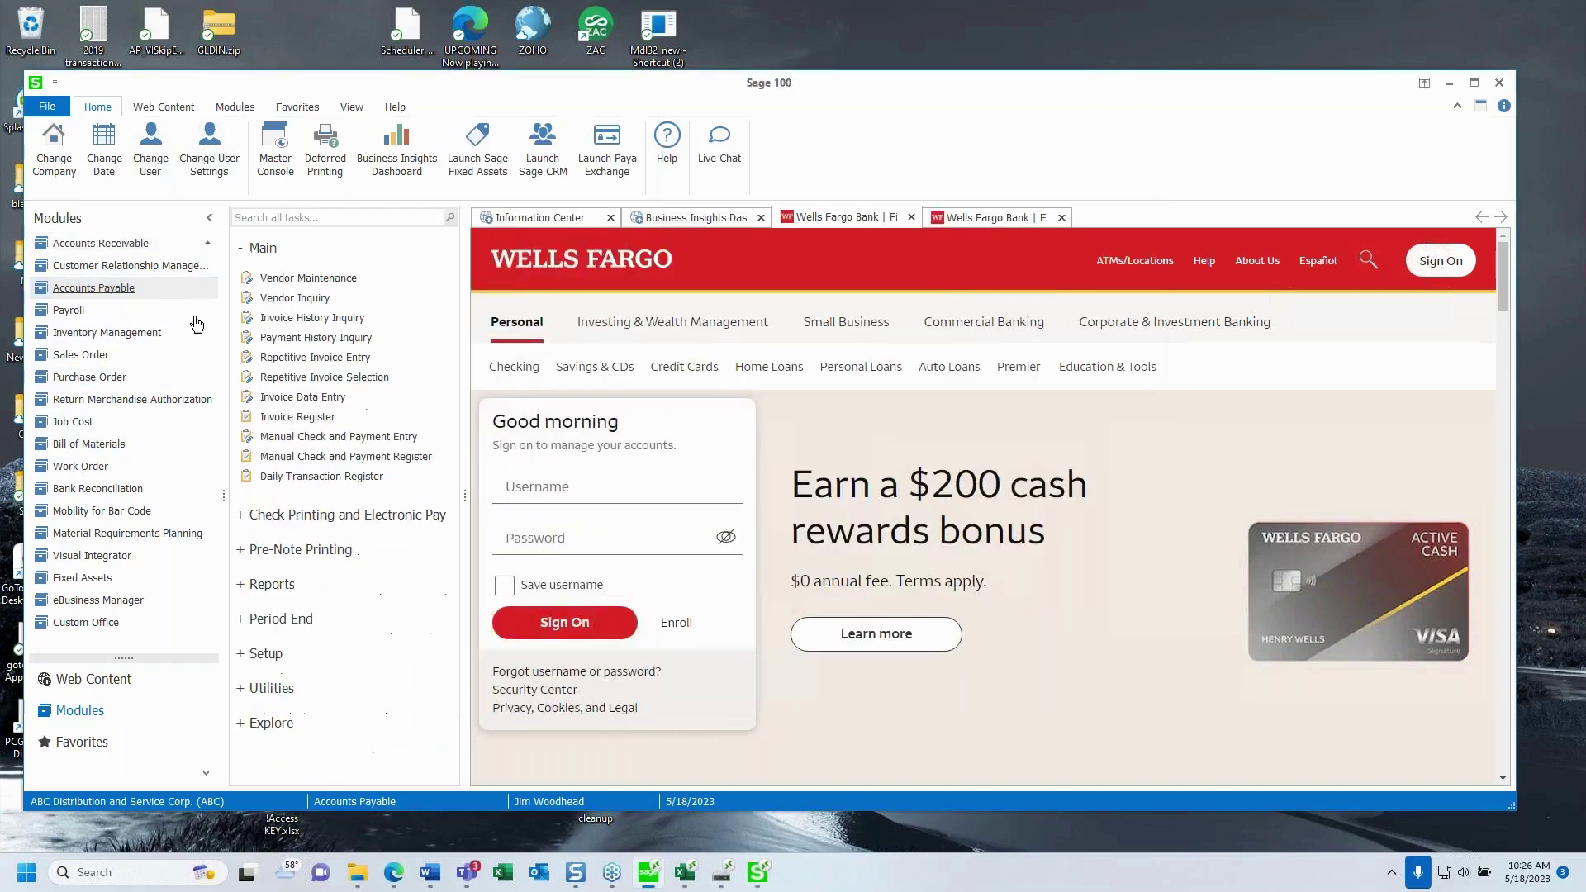
left_click(277, 593)
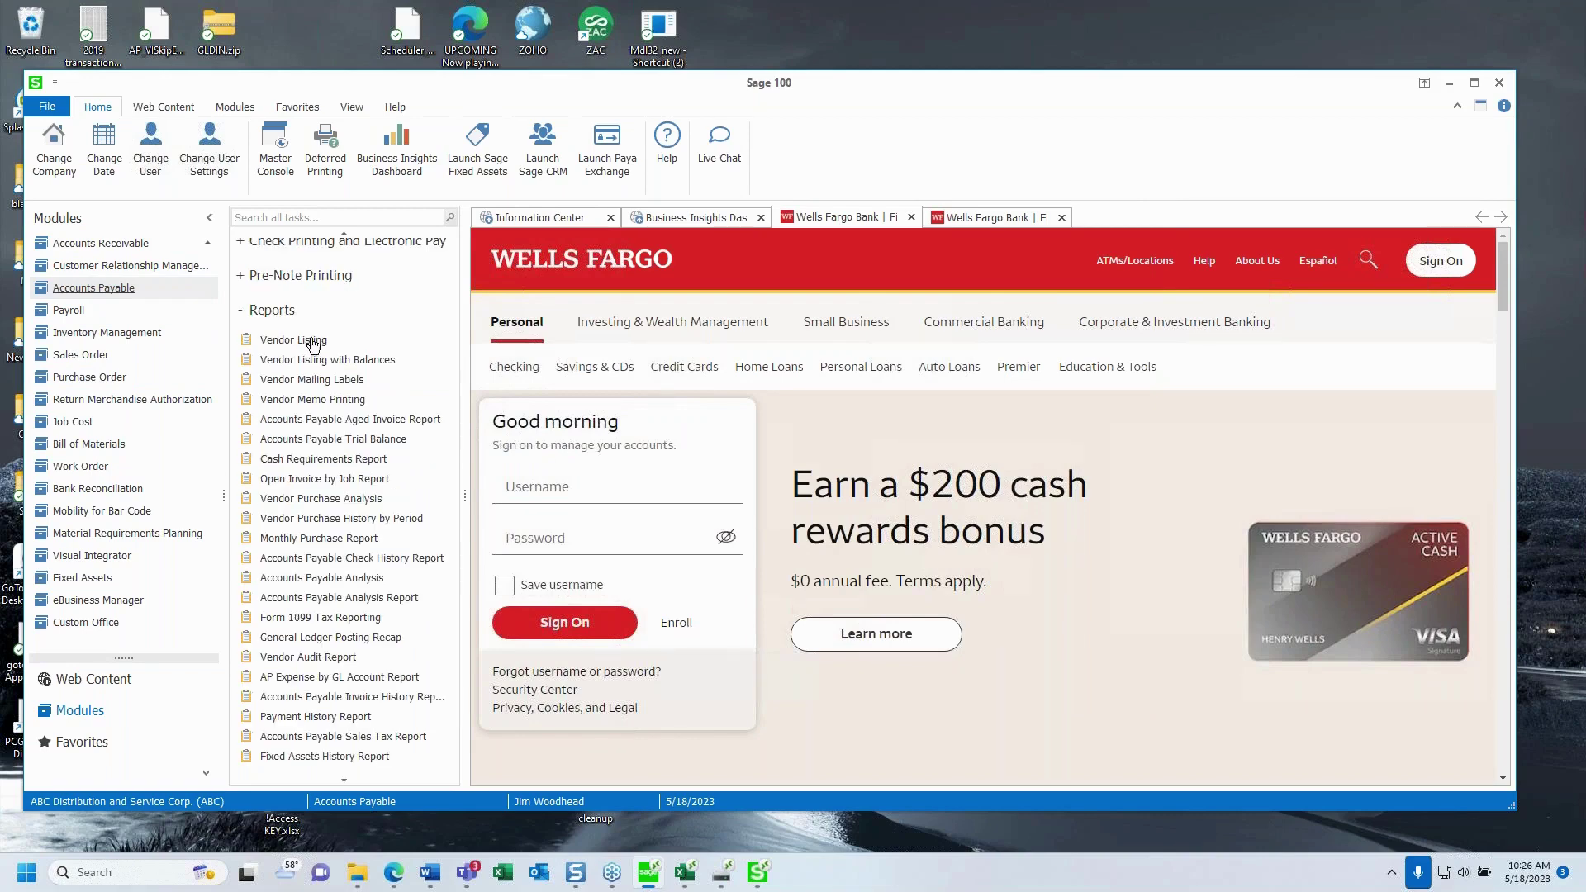
left_click(368, 360)
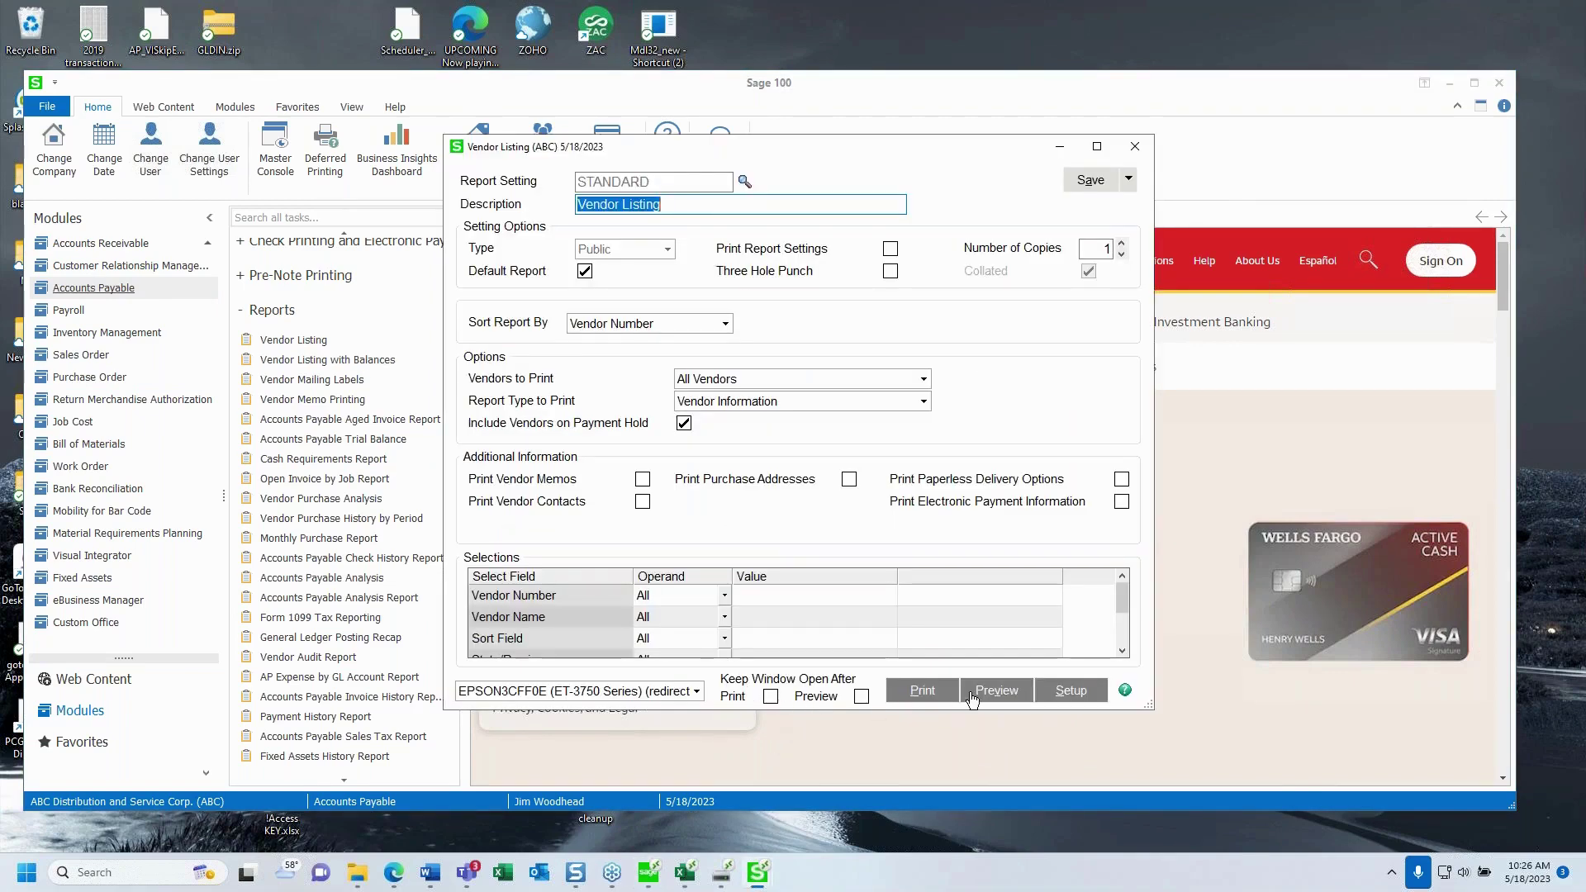
left_click(995, 691)
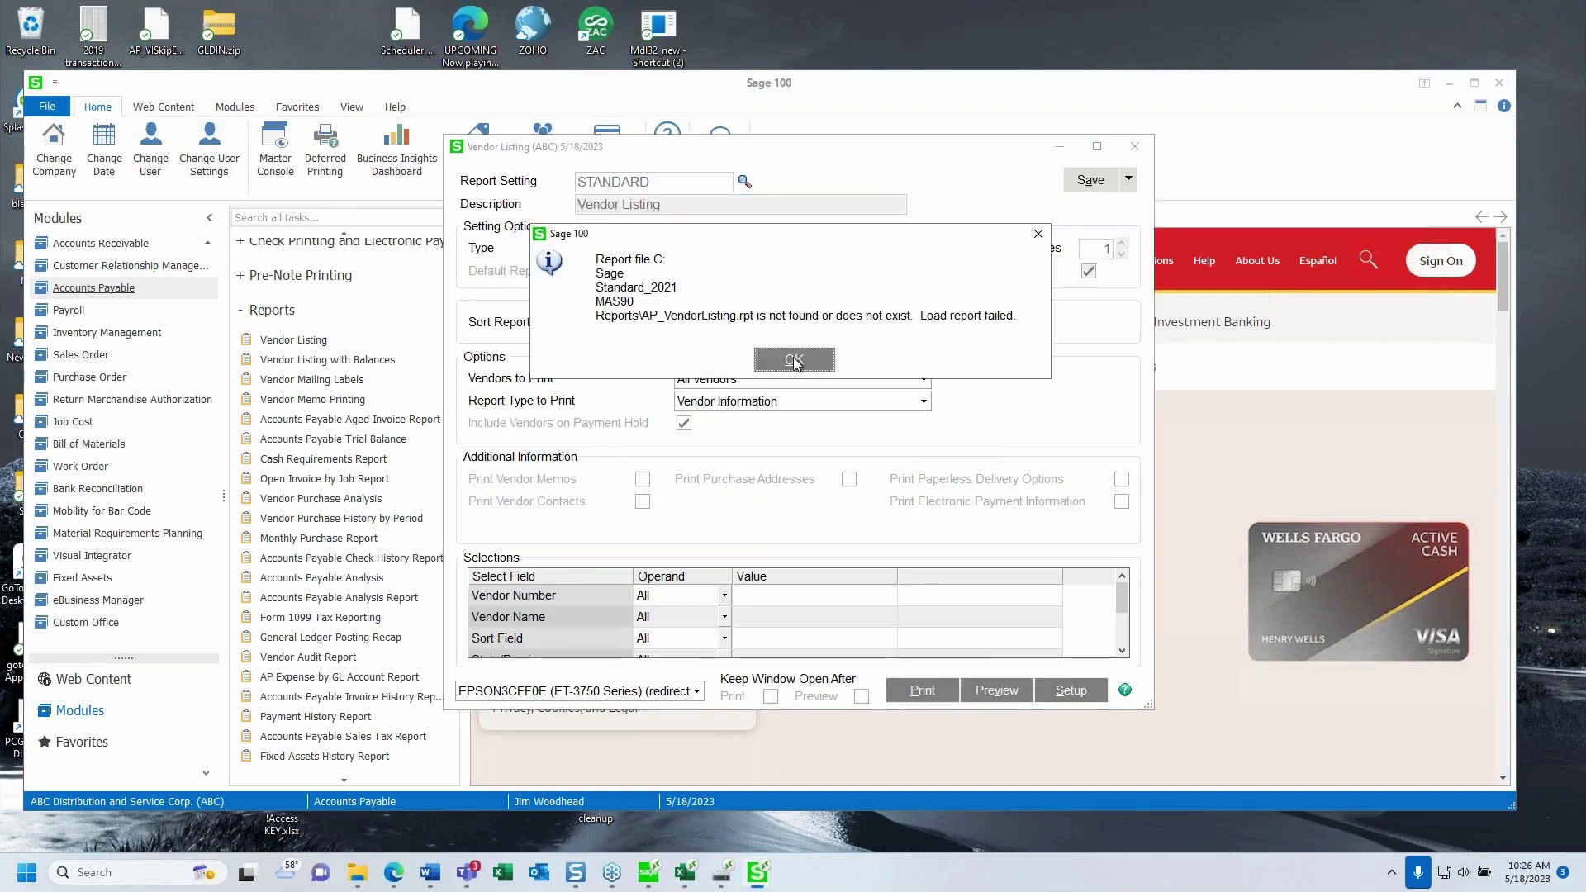
left_click(793, 361)
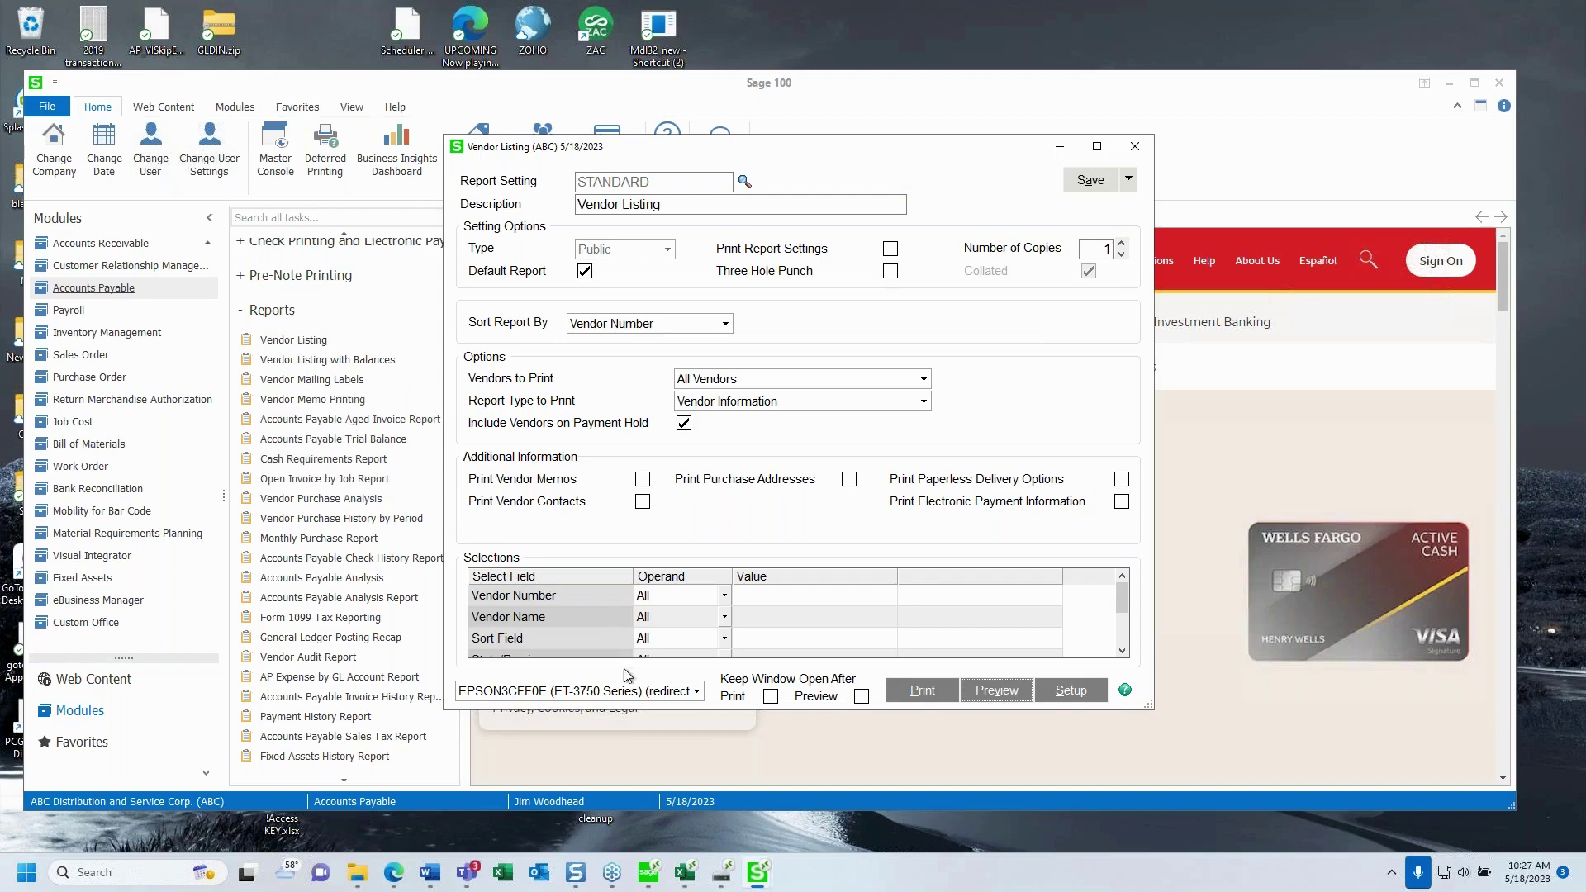
Step: Set the Vendor Listing output to Export, run it, and dismiss the AP_VendorListing.rpt error
left_click(703, 700)
scroll(518, 780, "down", 3)
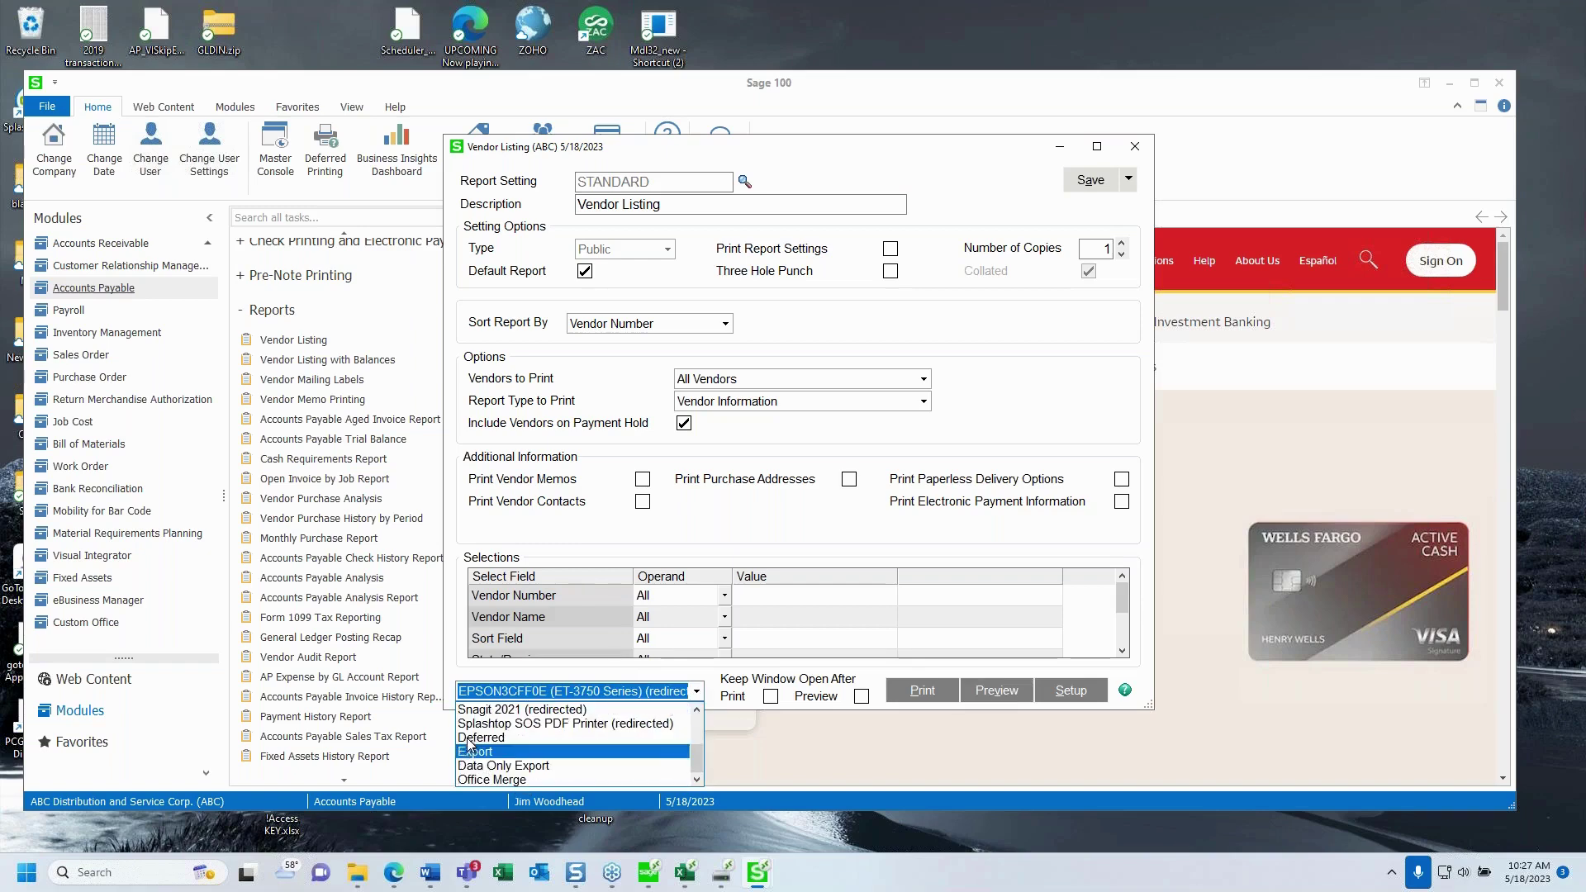
left_click(496, 751)
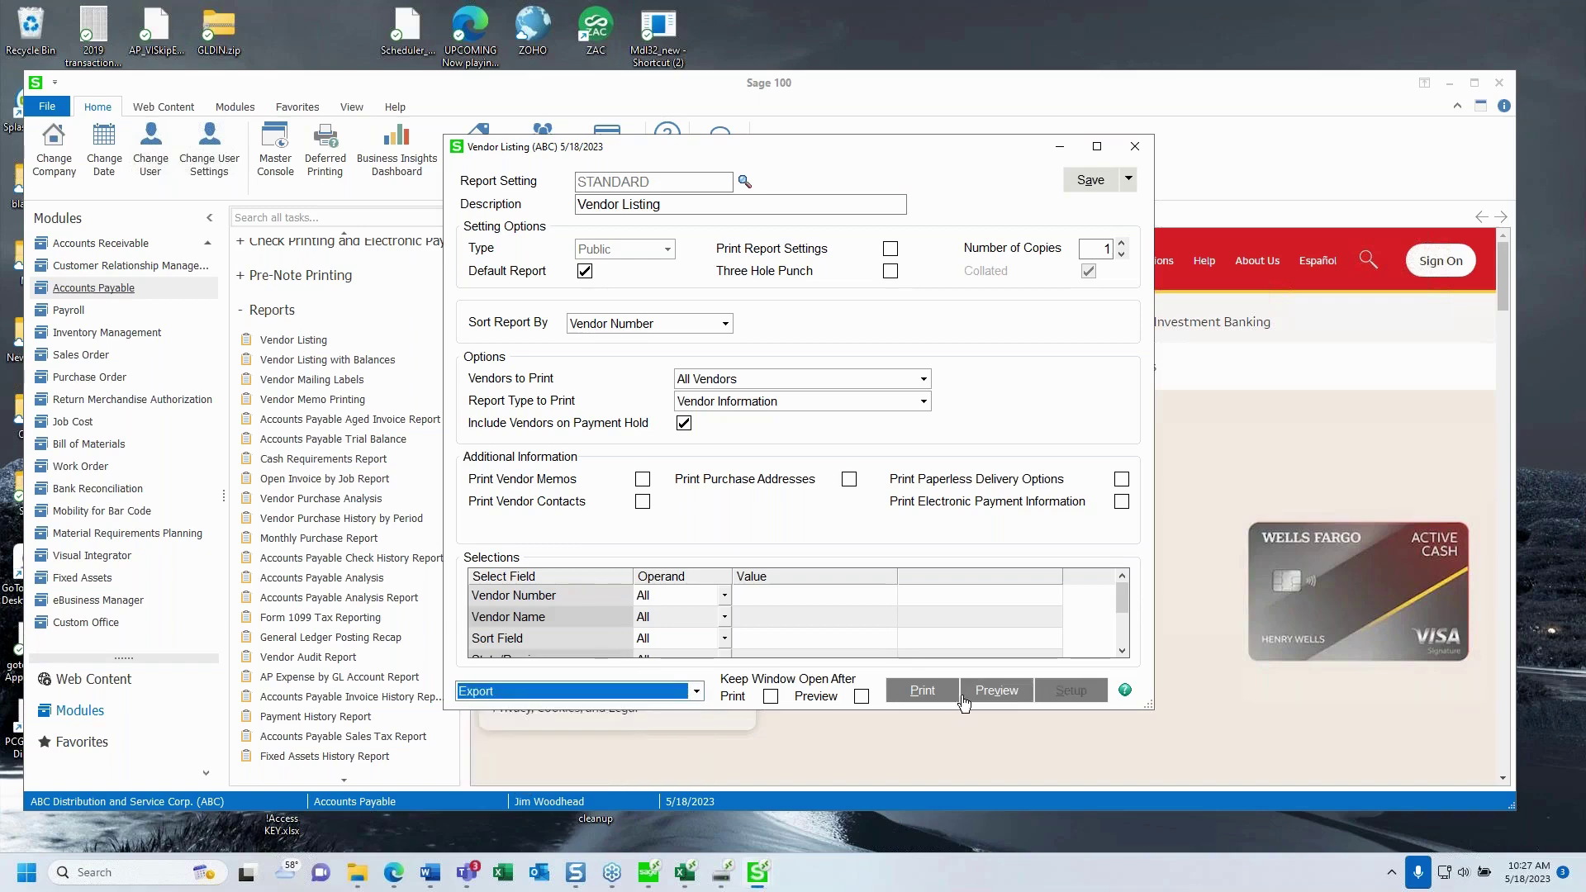
left_click(923, 691)
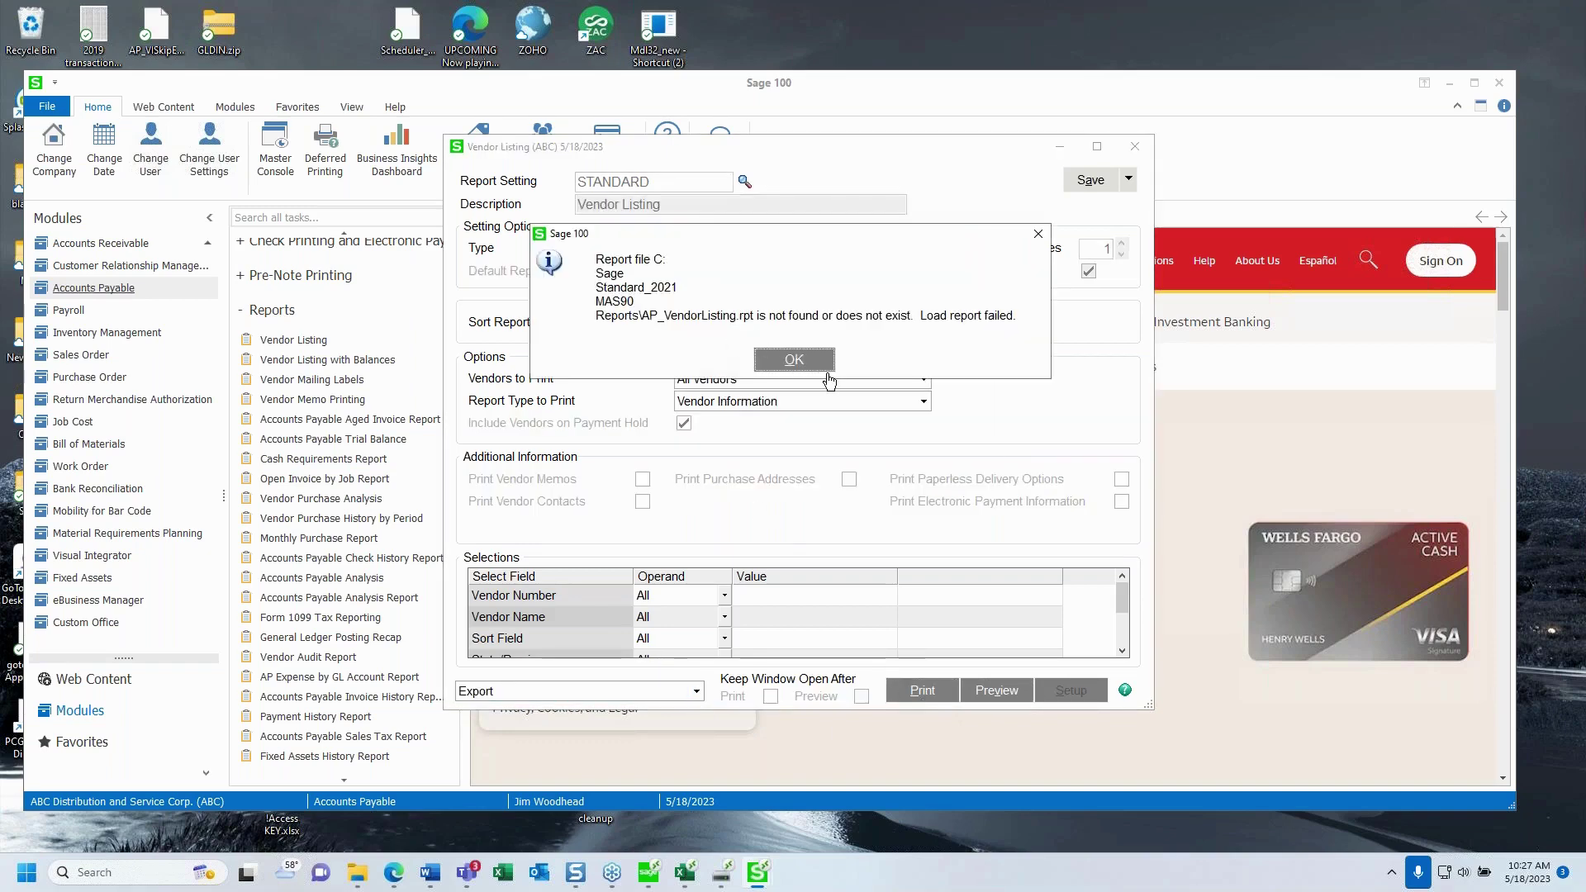
left_click(823, 369)
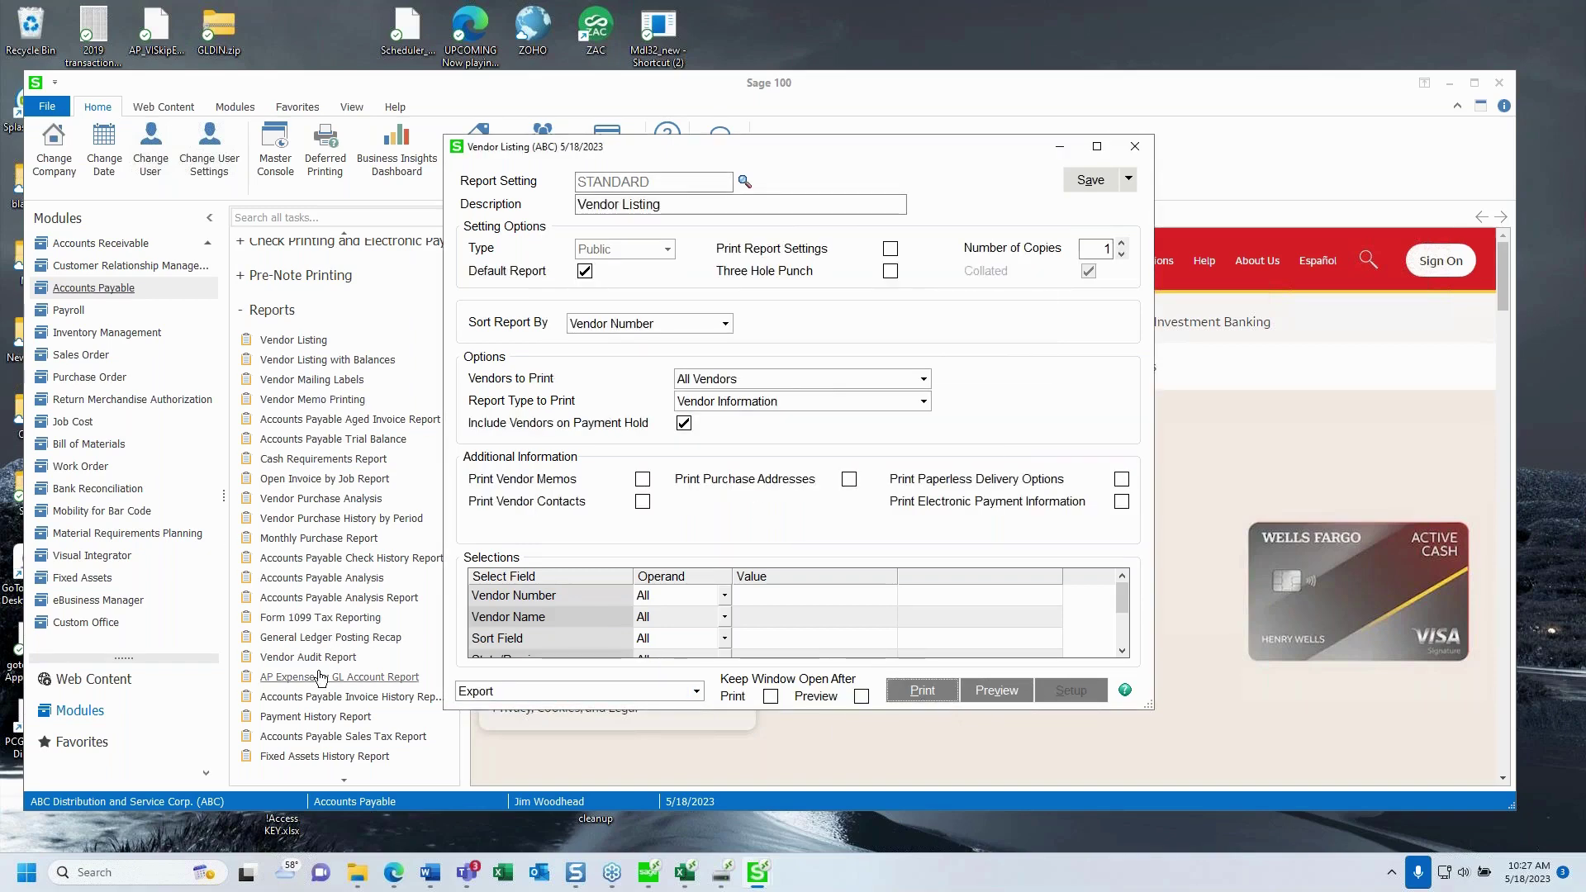
Step: Close the Vendor Listing window and start Run Program's file browser from the File menu
left_click(51, 113)
left_click(51, 114)
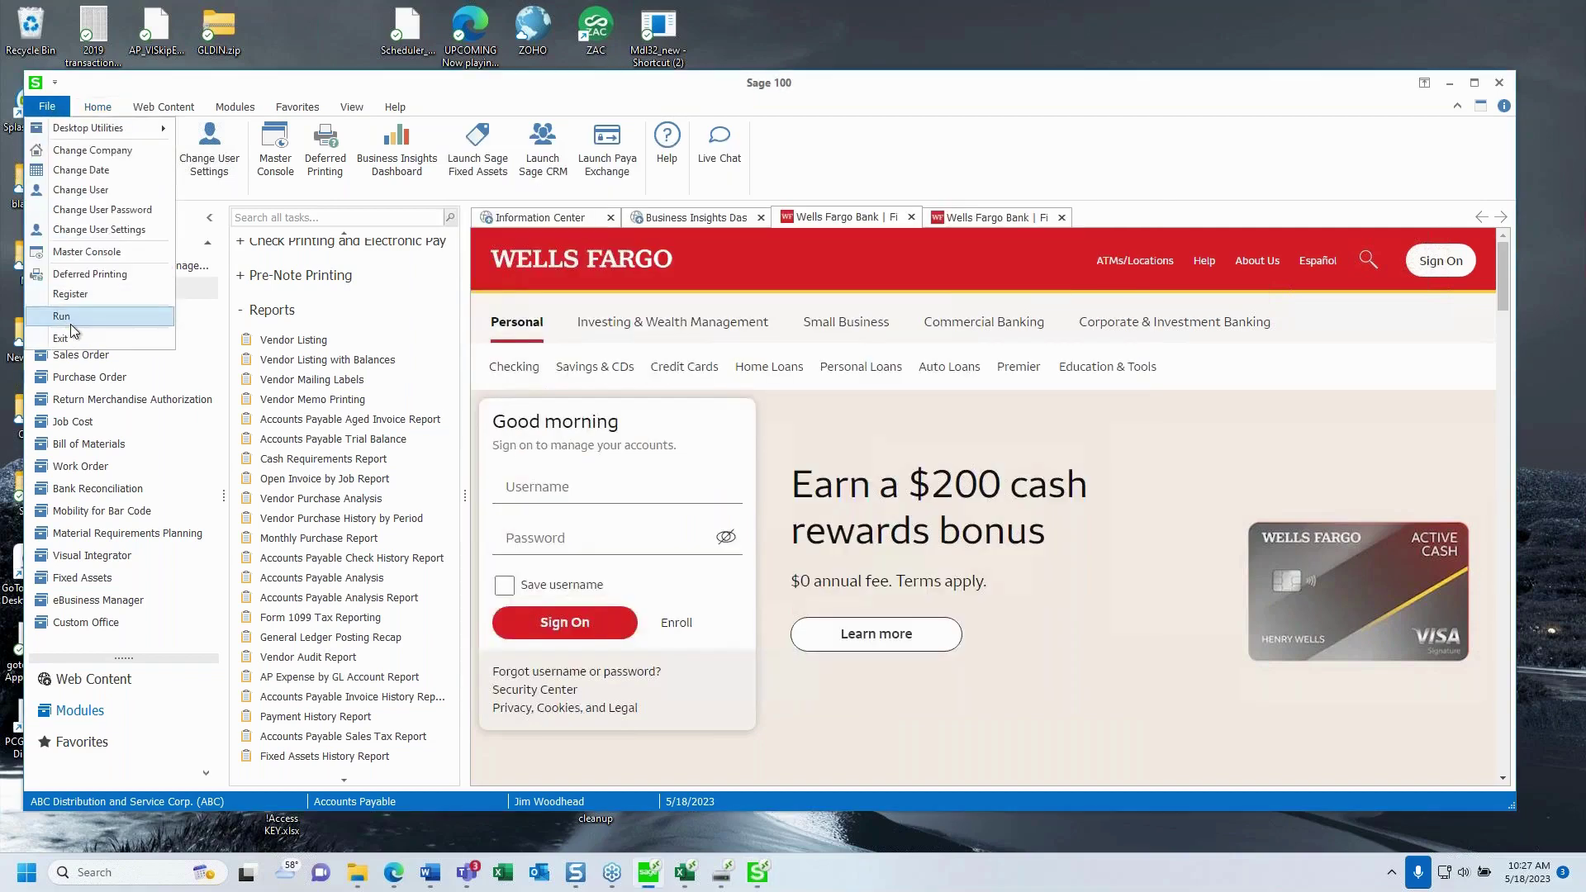
left_click(83, 332)
left_click(542, 165)
Step: Browse Standard_2021, SageData (E:) and the laptop's C drive, then cancel both dialogs
scroll(397, 298, "down", 2)
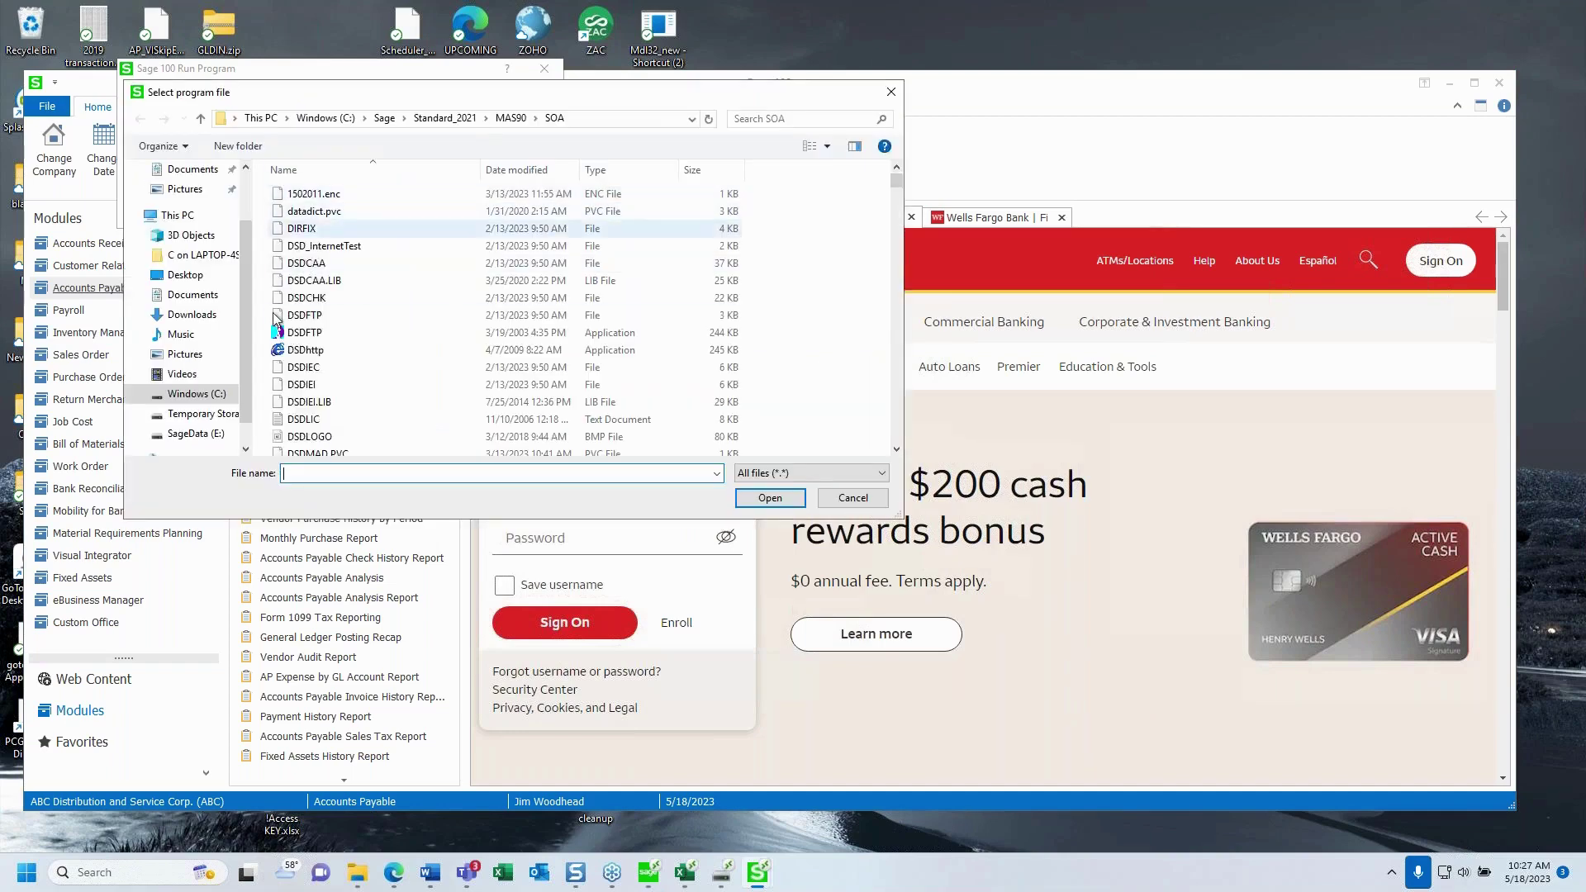
scroll(364, 285, "down", 10)
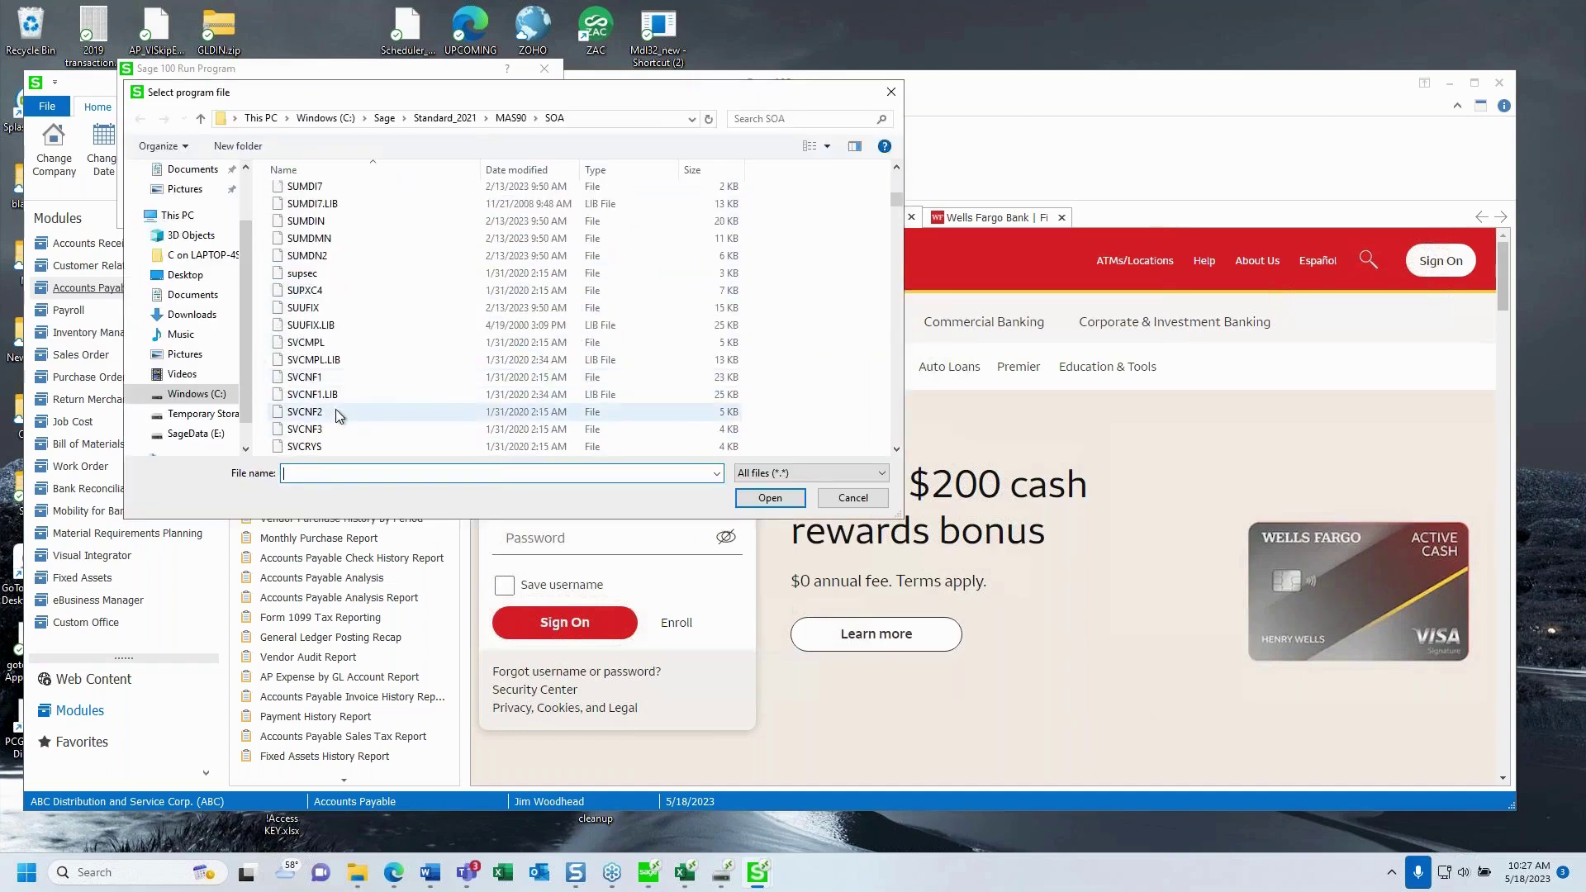
left_click(446, 119)
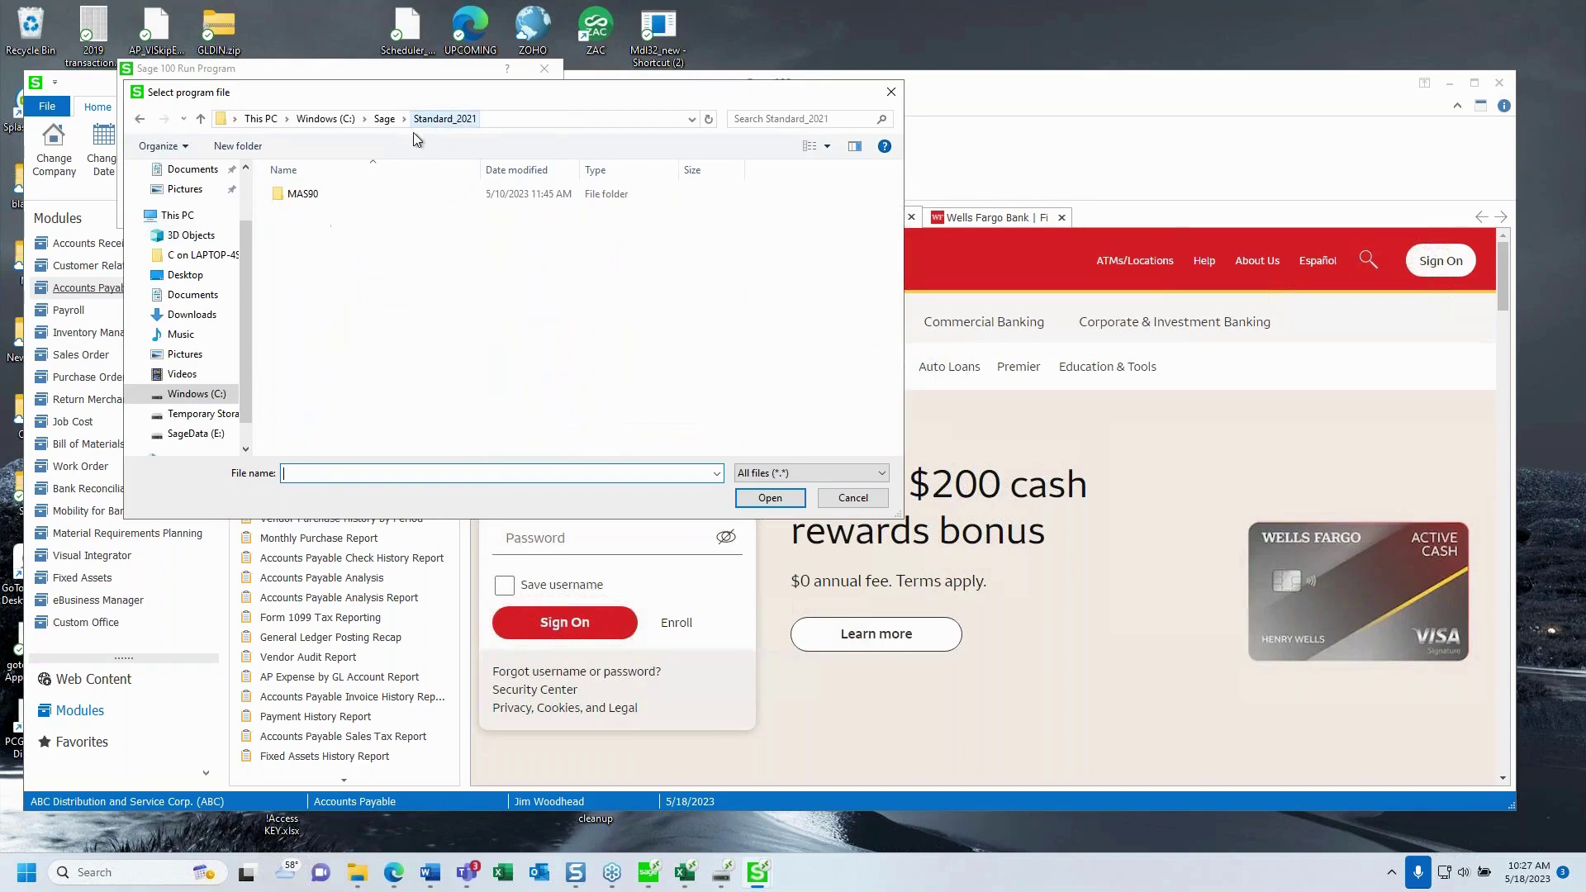
left_click(194, 436)
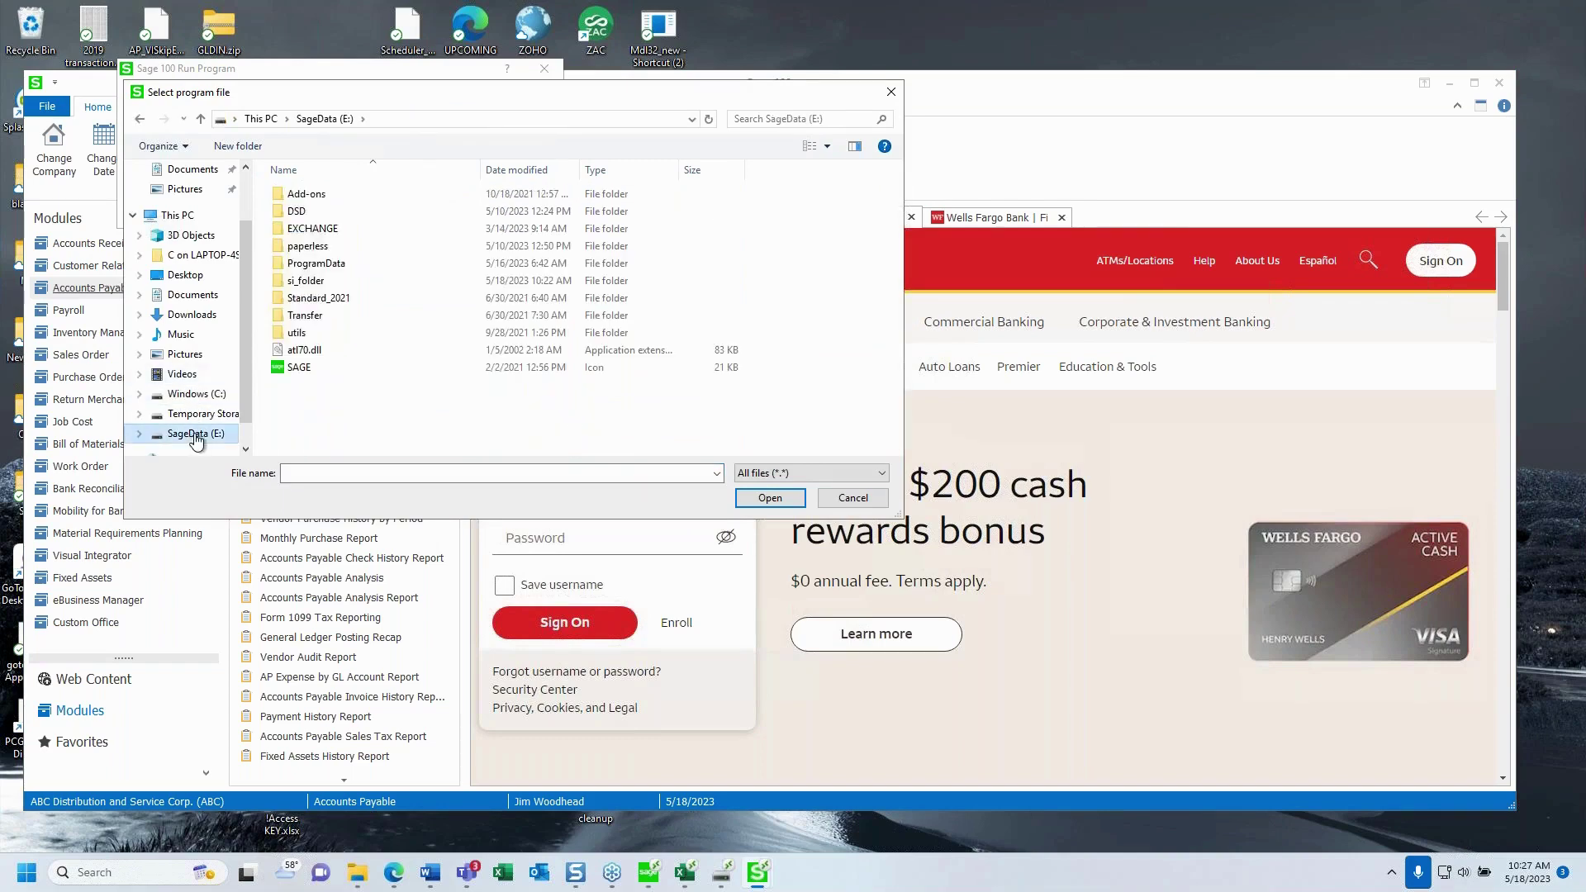
left_click(206, 256)
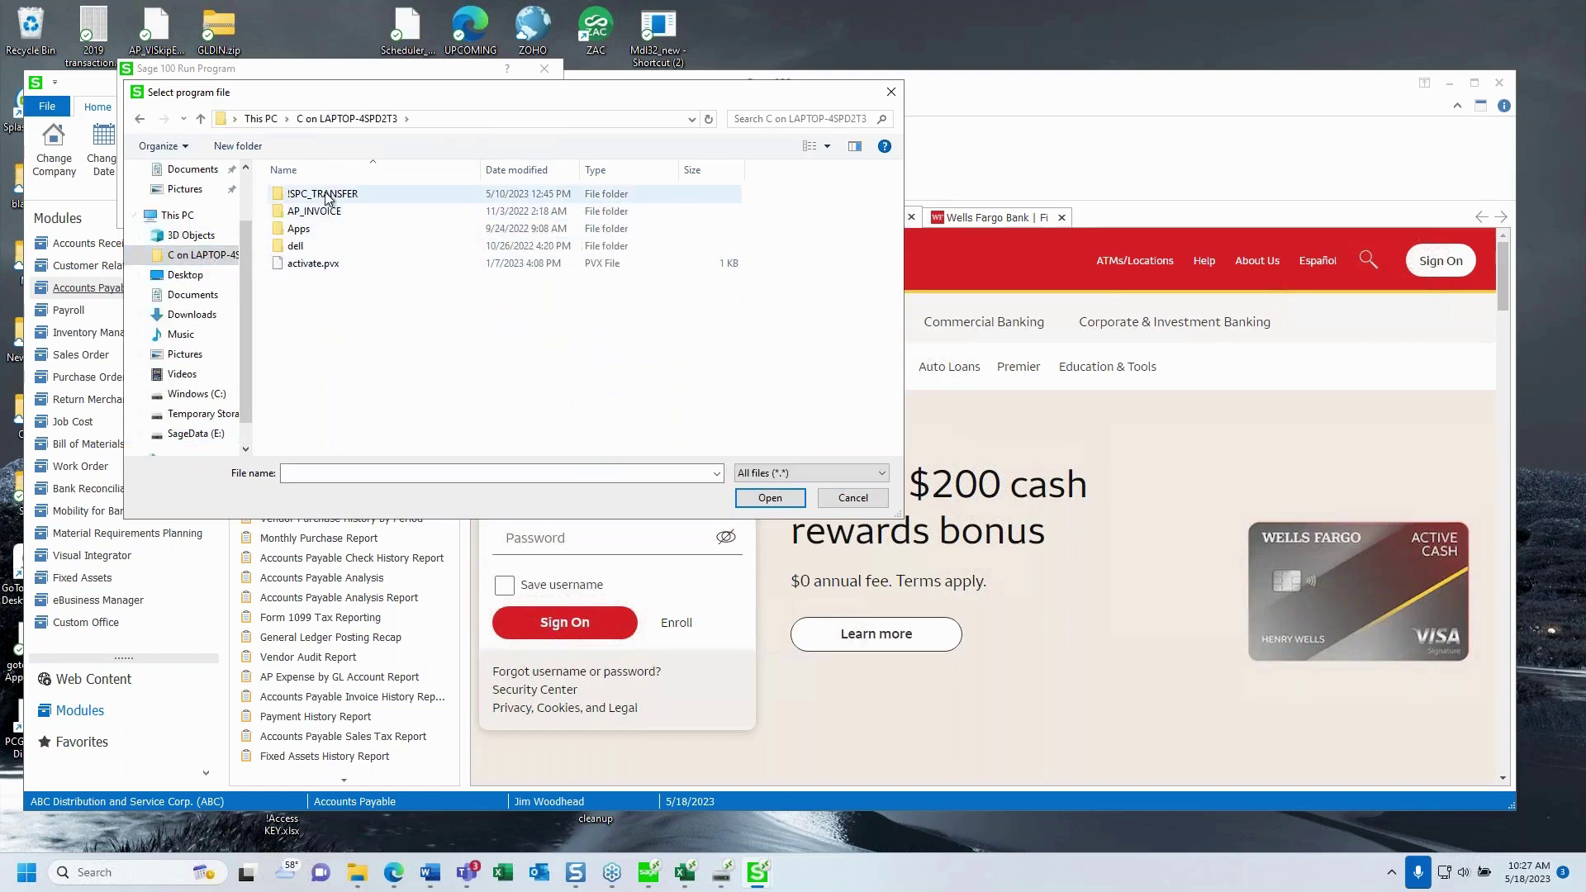
left_click(853, 498)
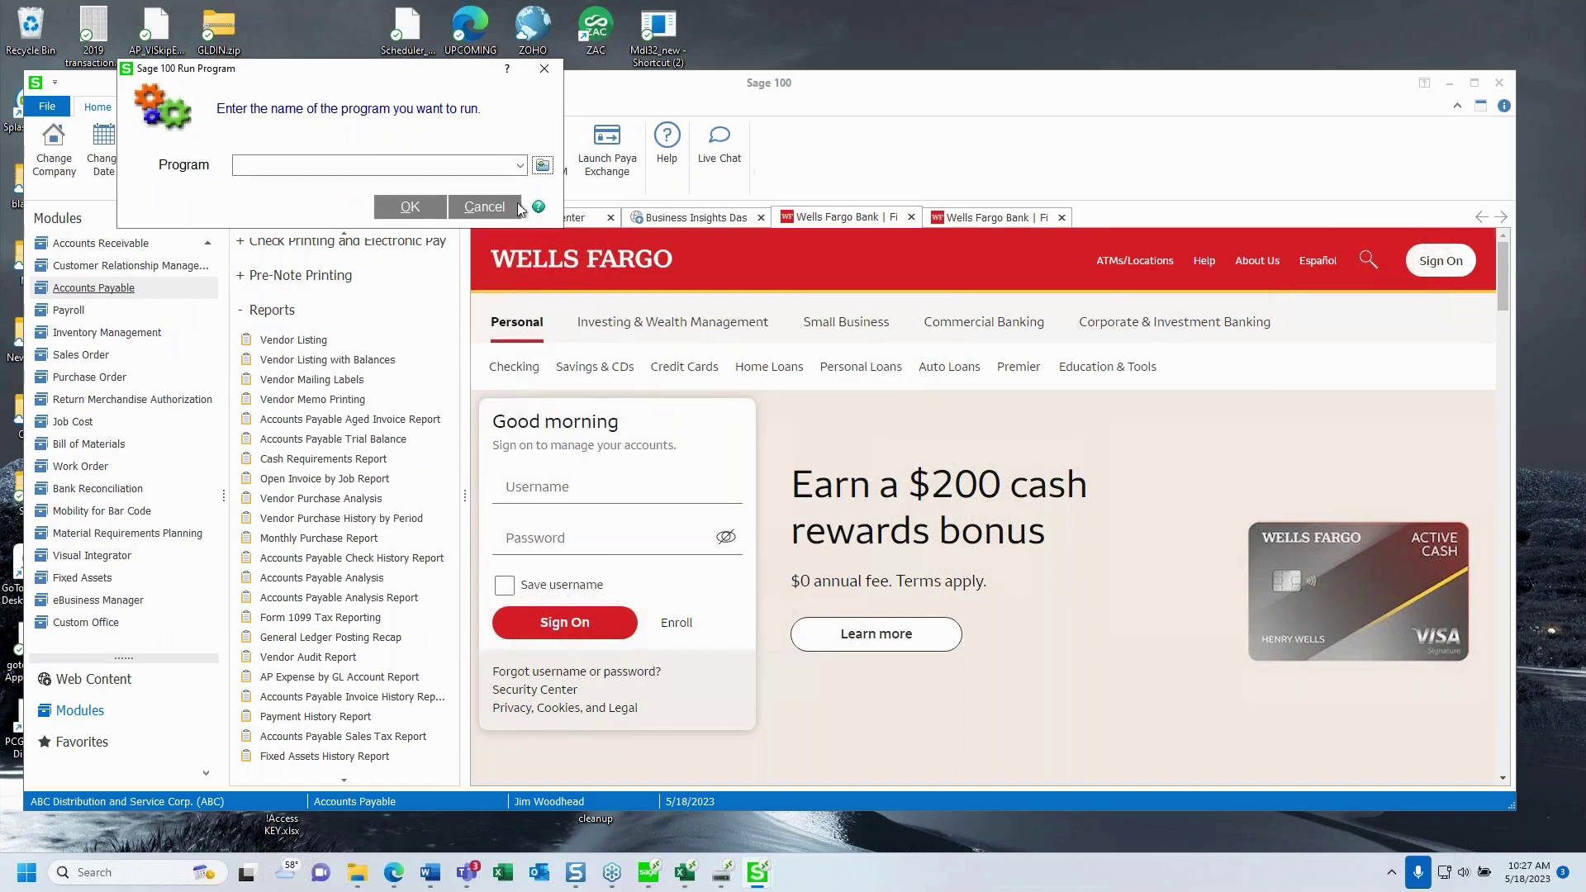
left_click(484, 206)
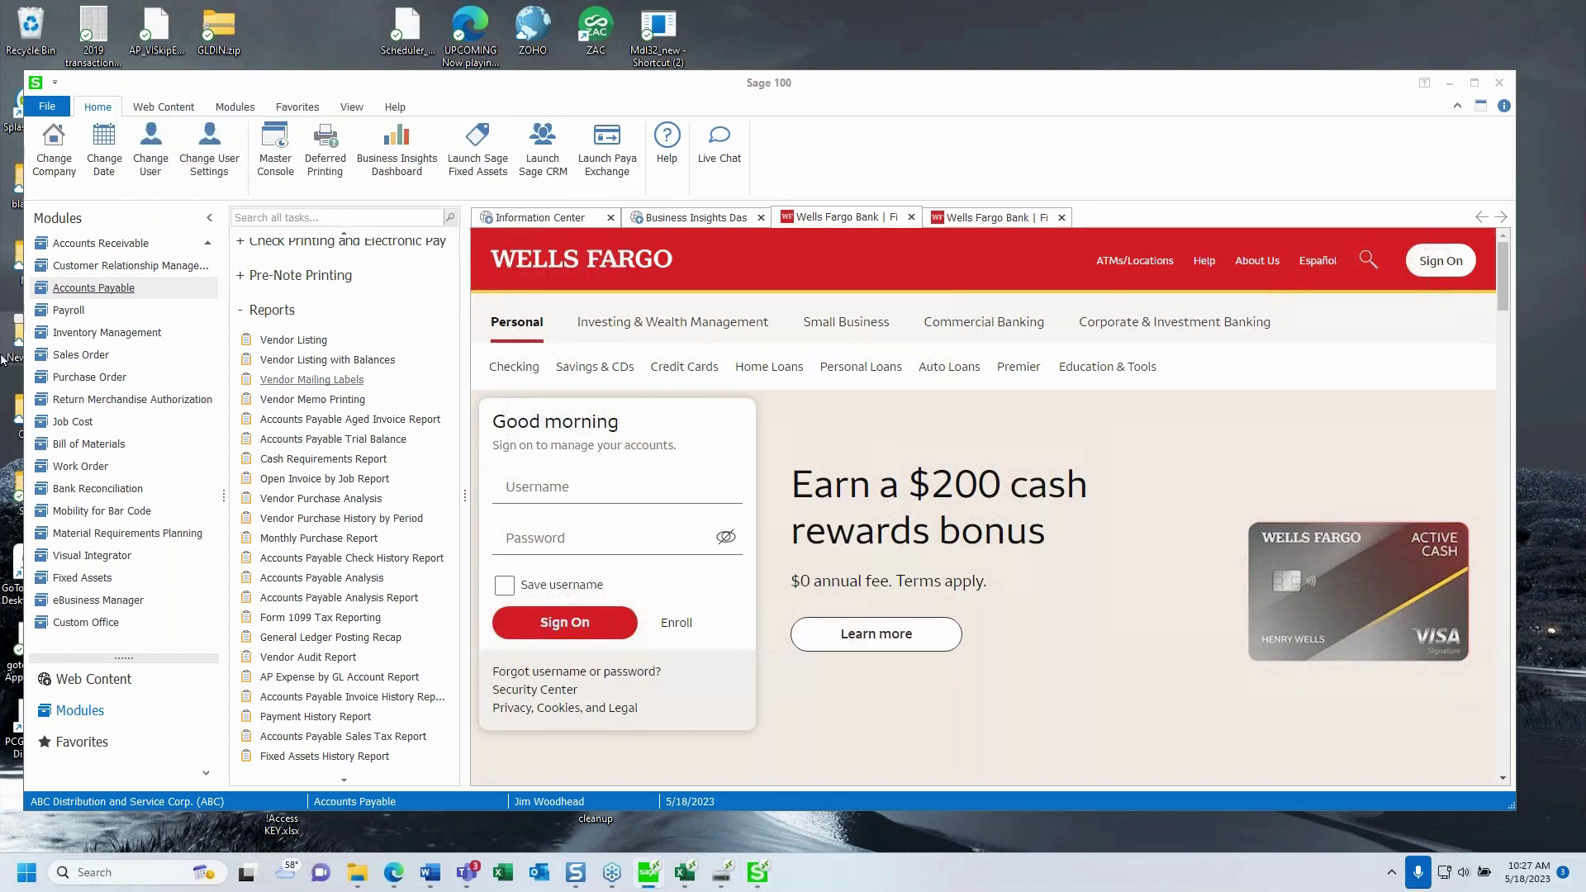
Step: Open Visual Integrator's Import Job Maintenance and pick the APINVIMP job from the Job Name lookup
left_click(93, 556)
left_click(300, 171)
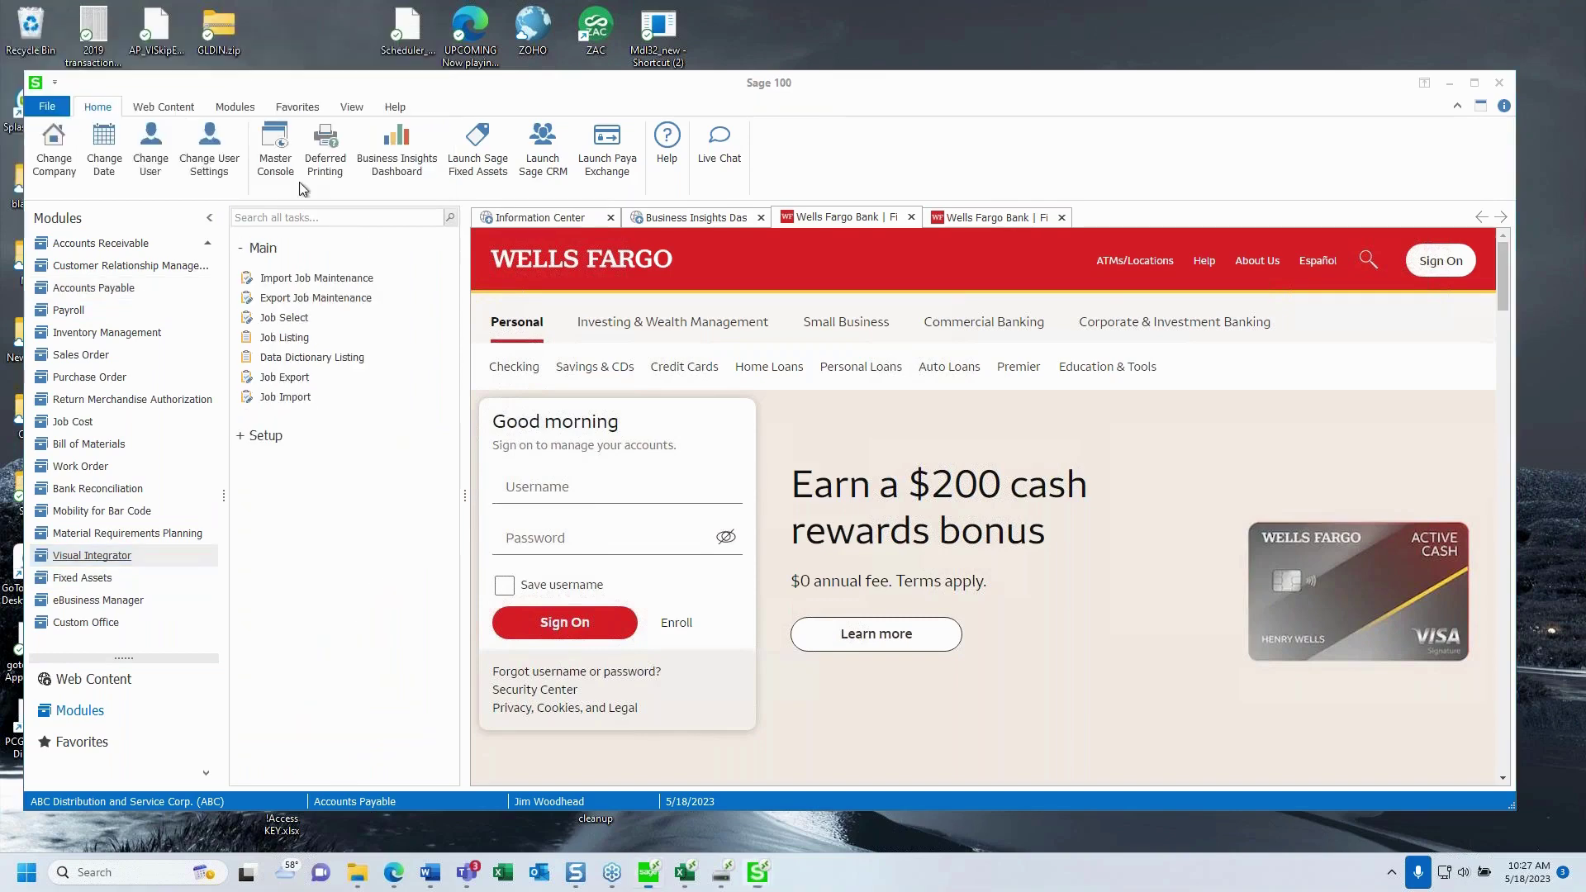
left_click(320, 279)
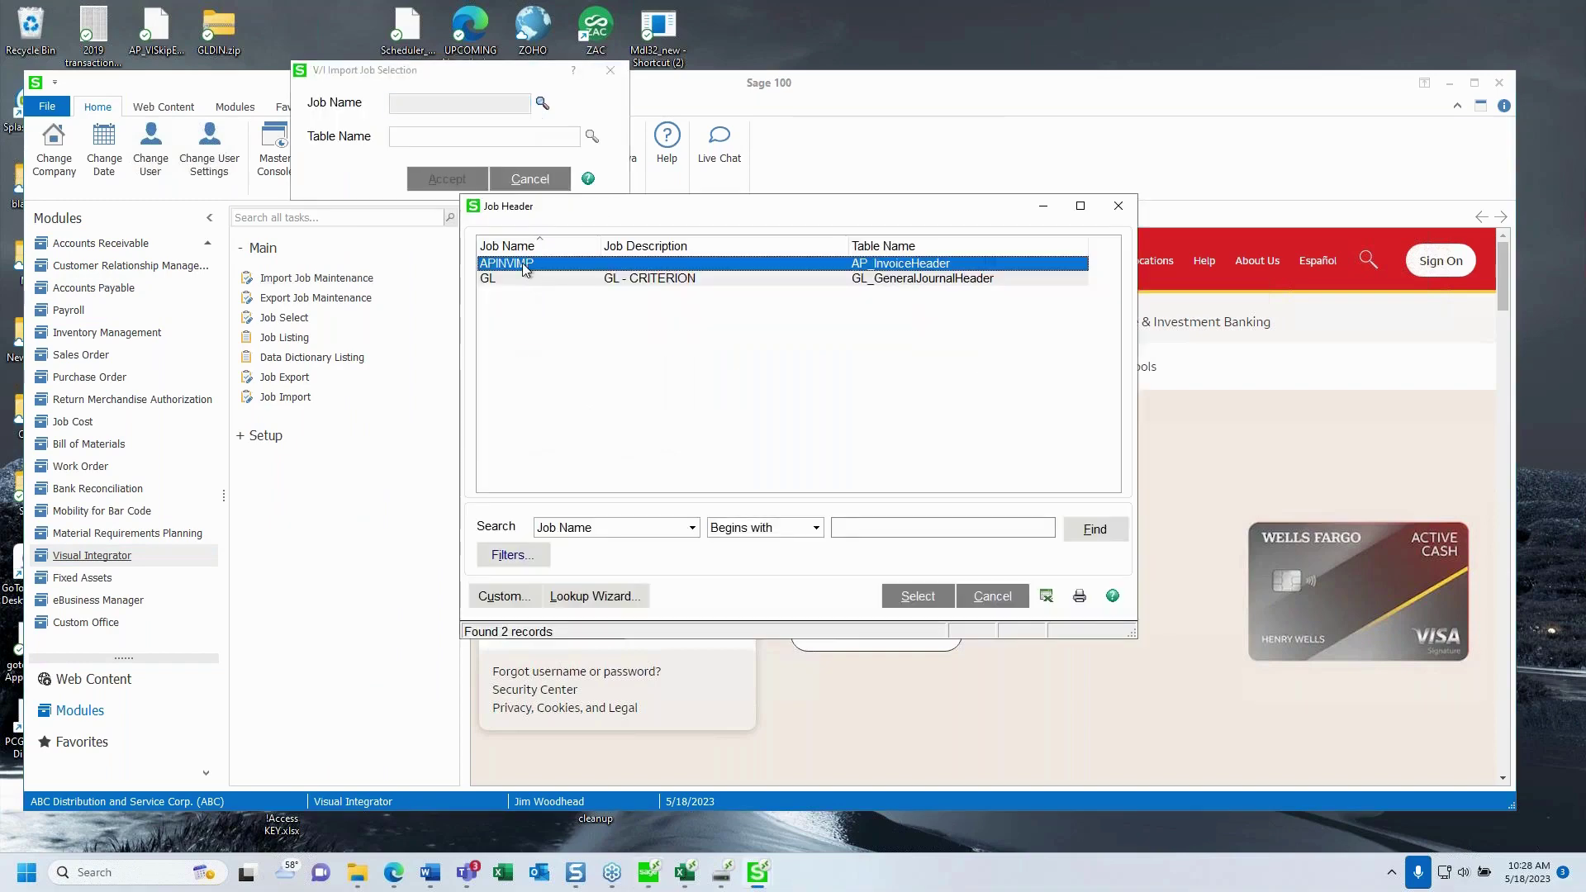
double_click(522, 262)
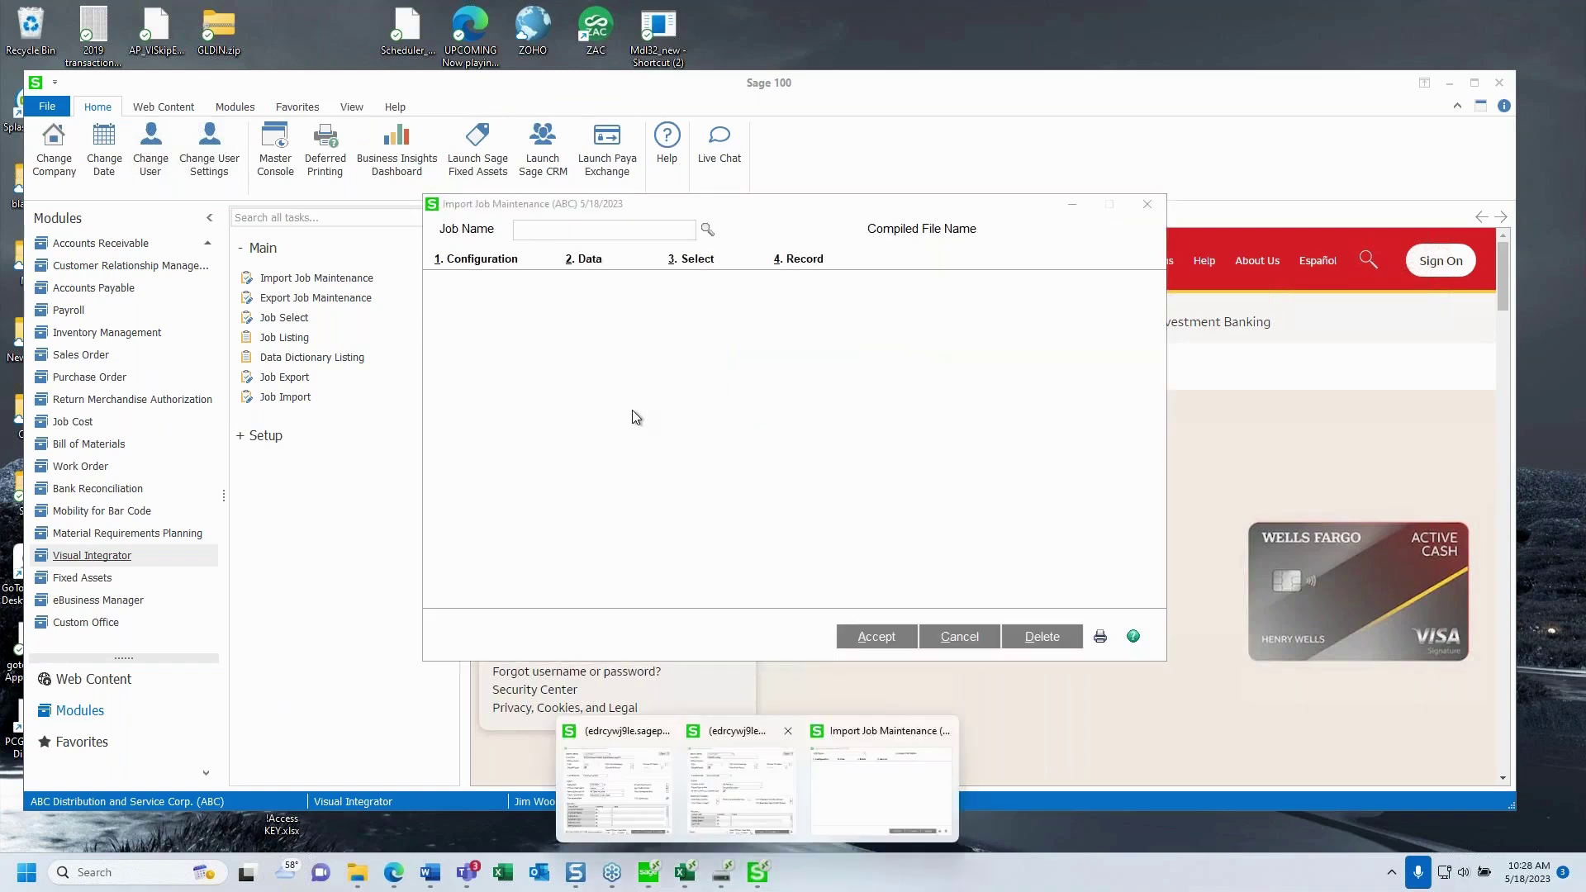
Step: Browse for APINVIMP's import file via Network > tsclient to the \\tsclient\C drive
left_click_drag(860, 437, 637, 436)
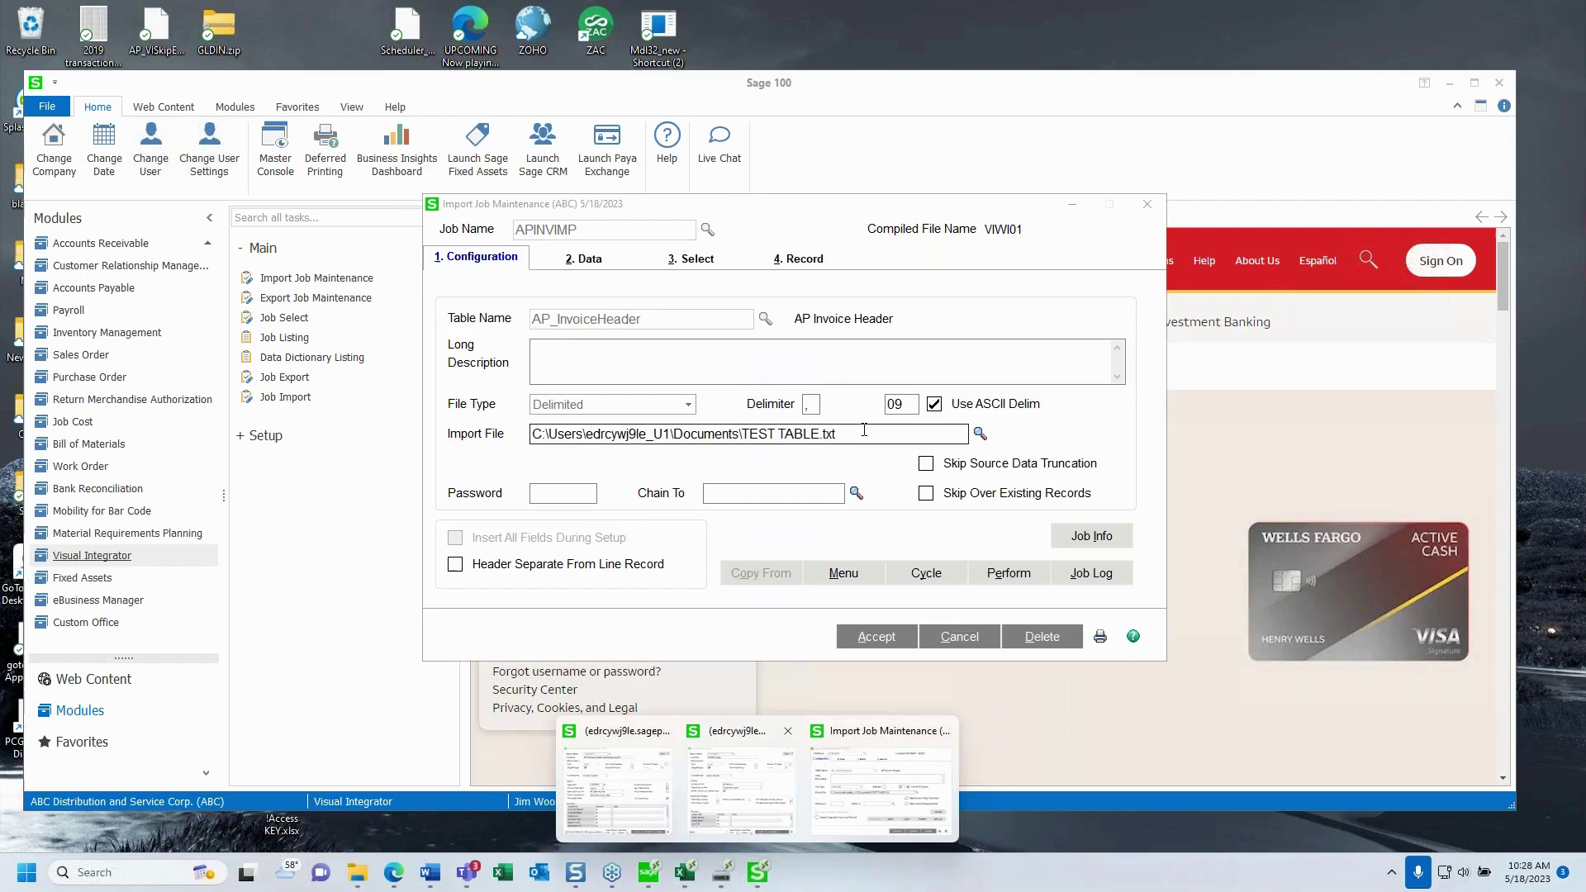
left_click(982, 434)
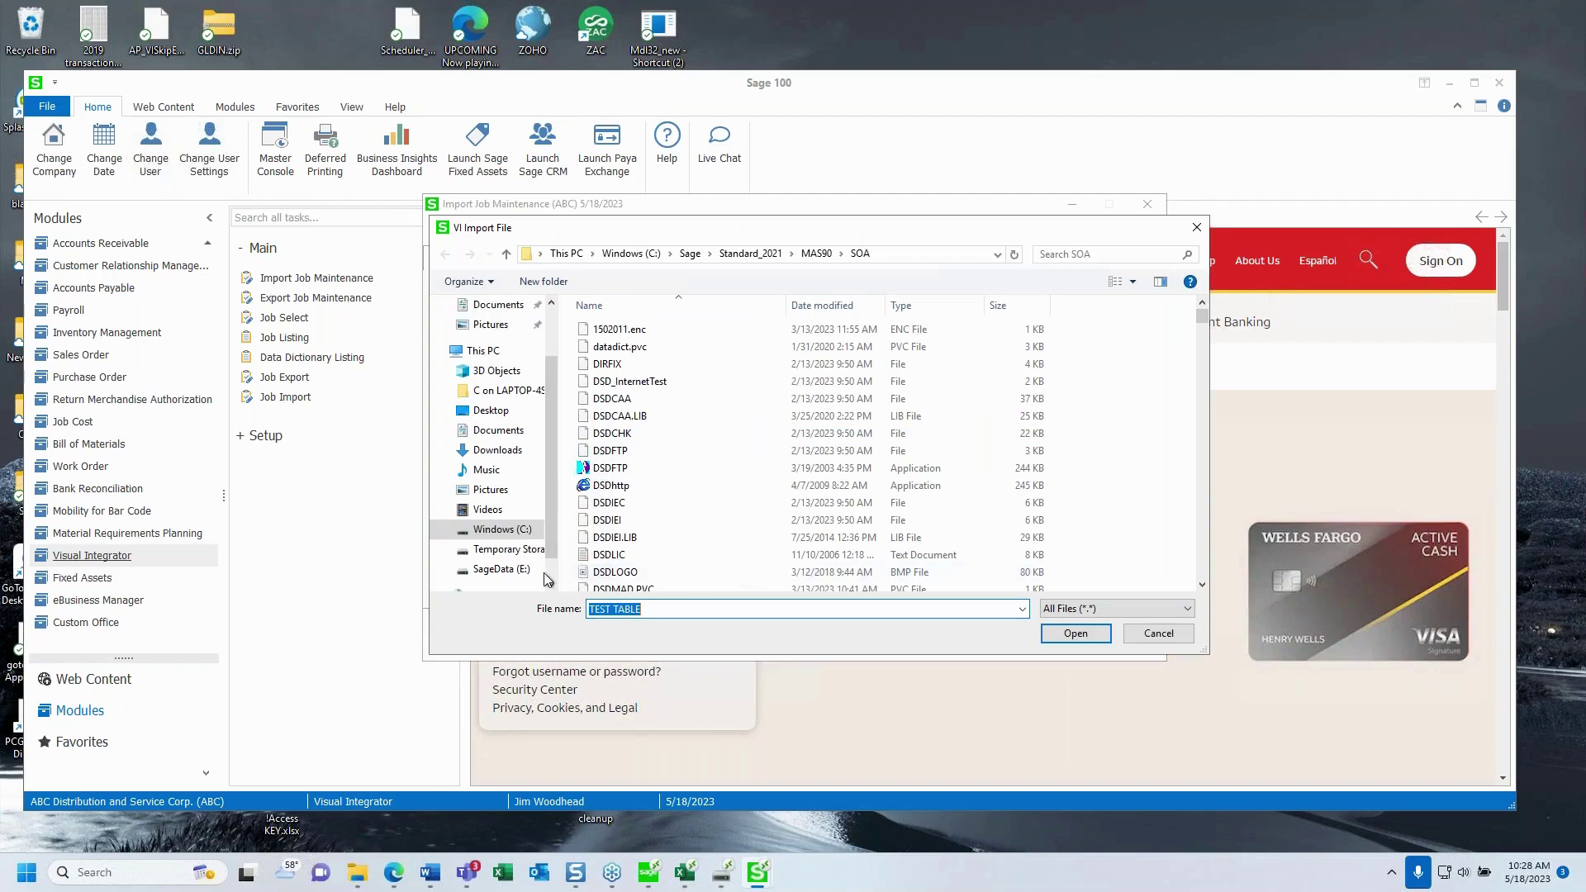
scroll(479, 529, "down", 1)
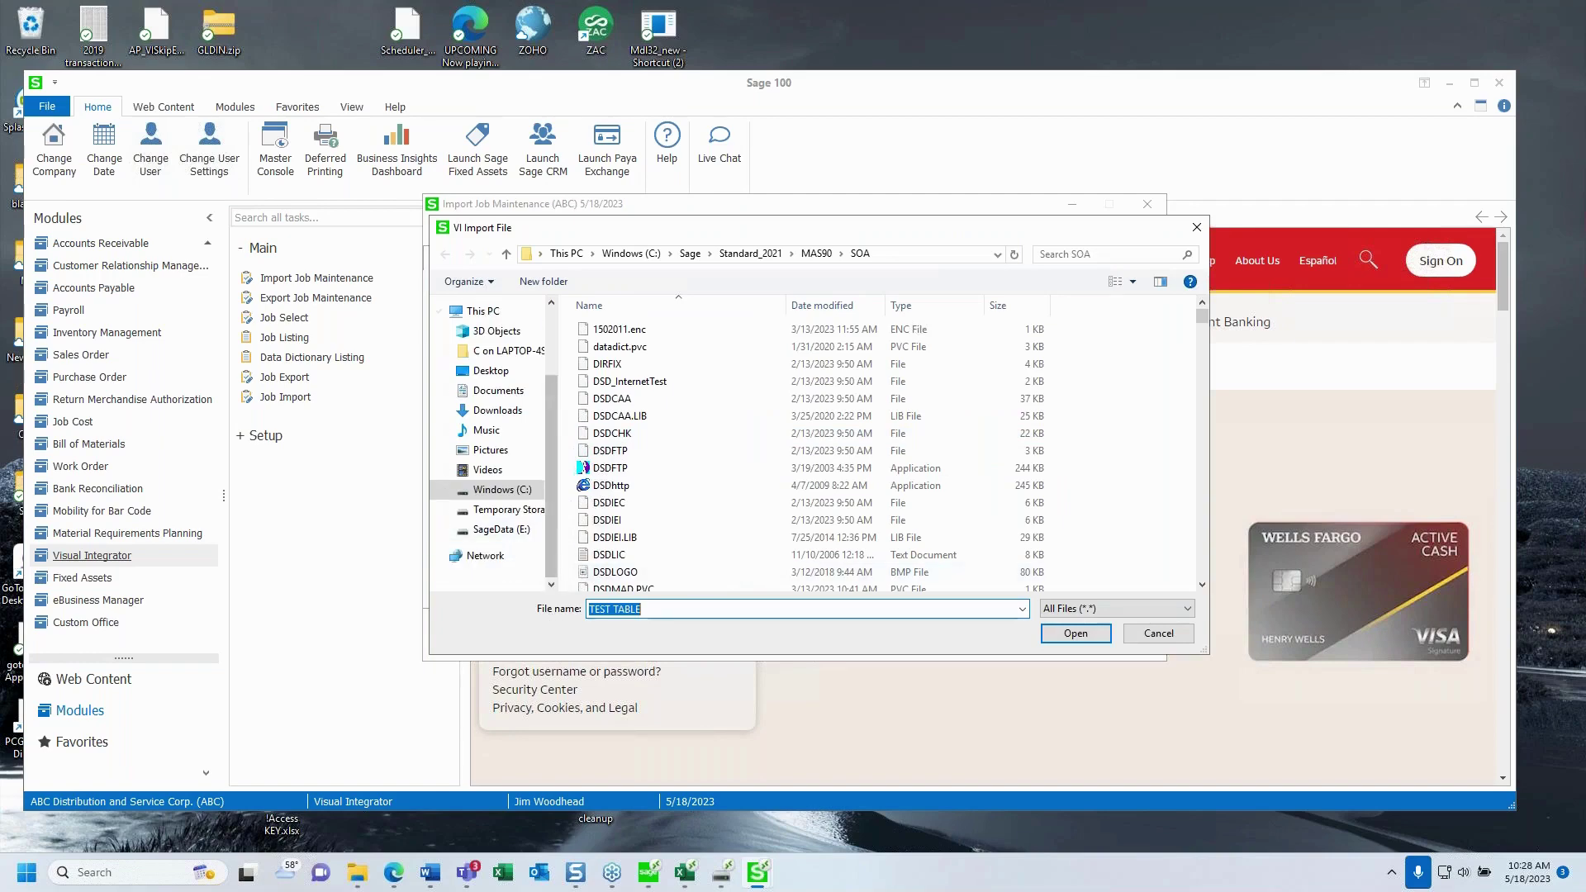
left_click(479, 556)
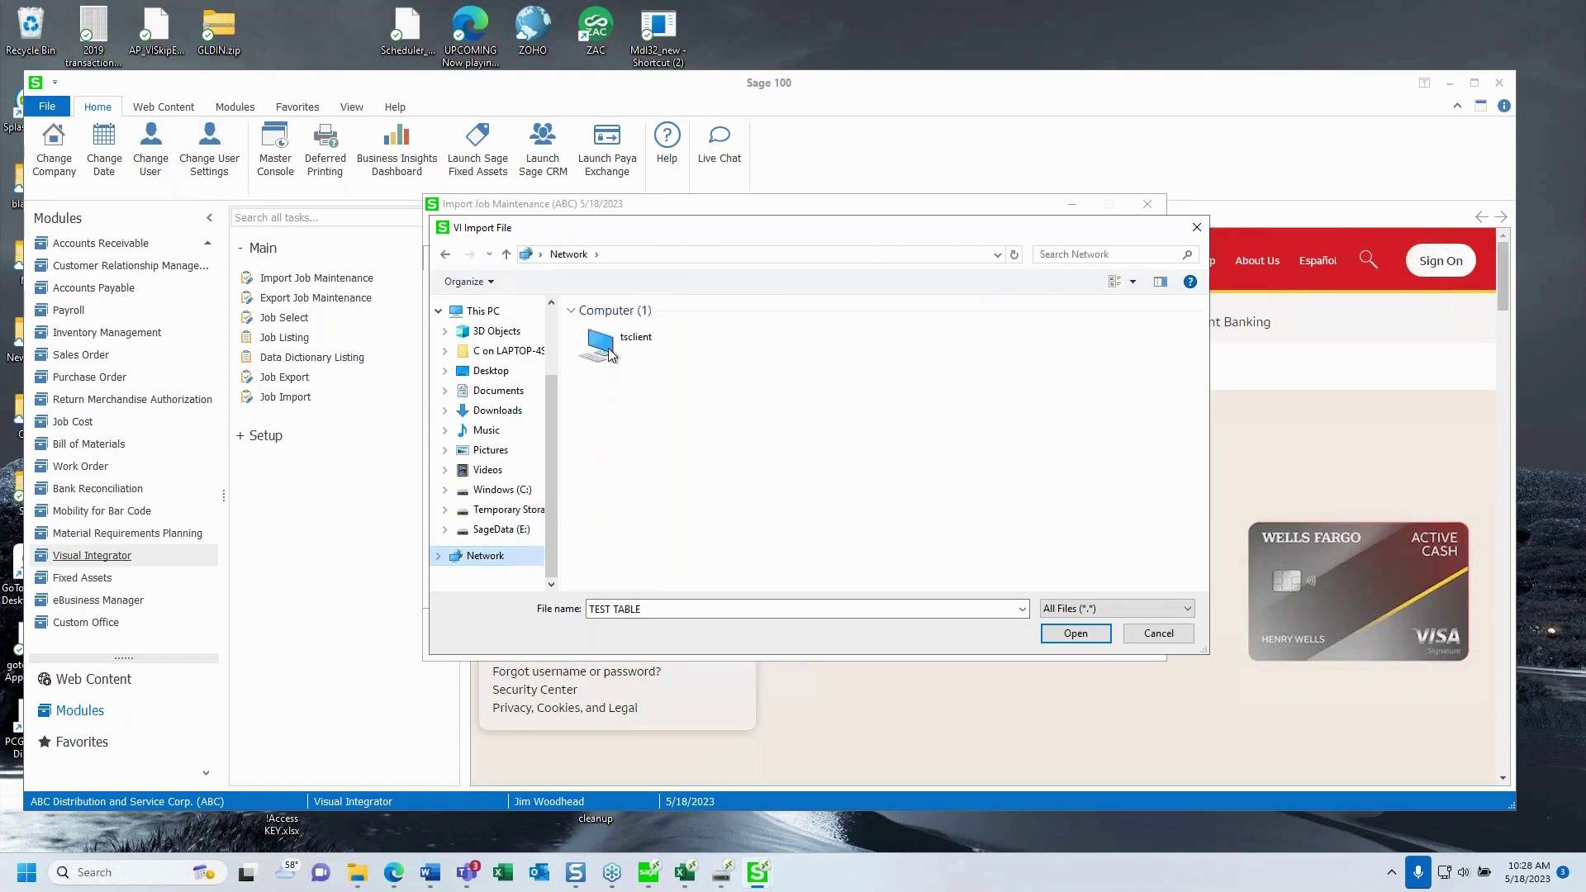
left_click(606, 353)
double_click(606, 354)
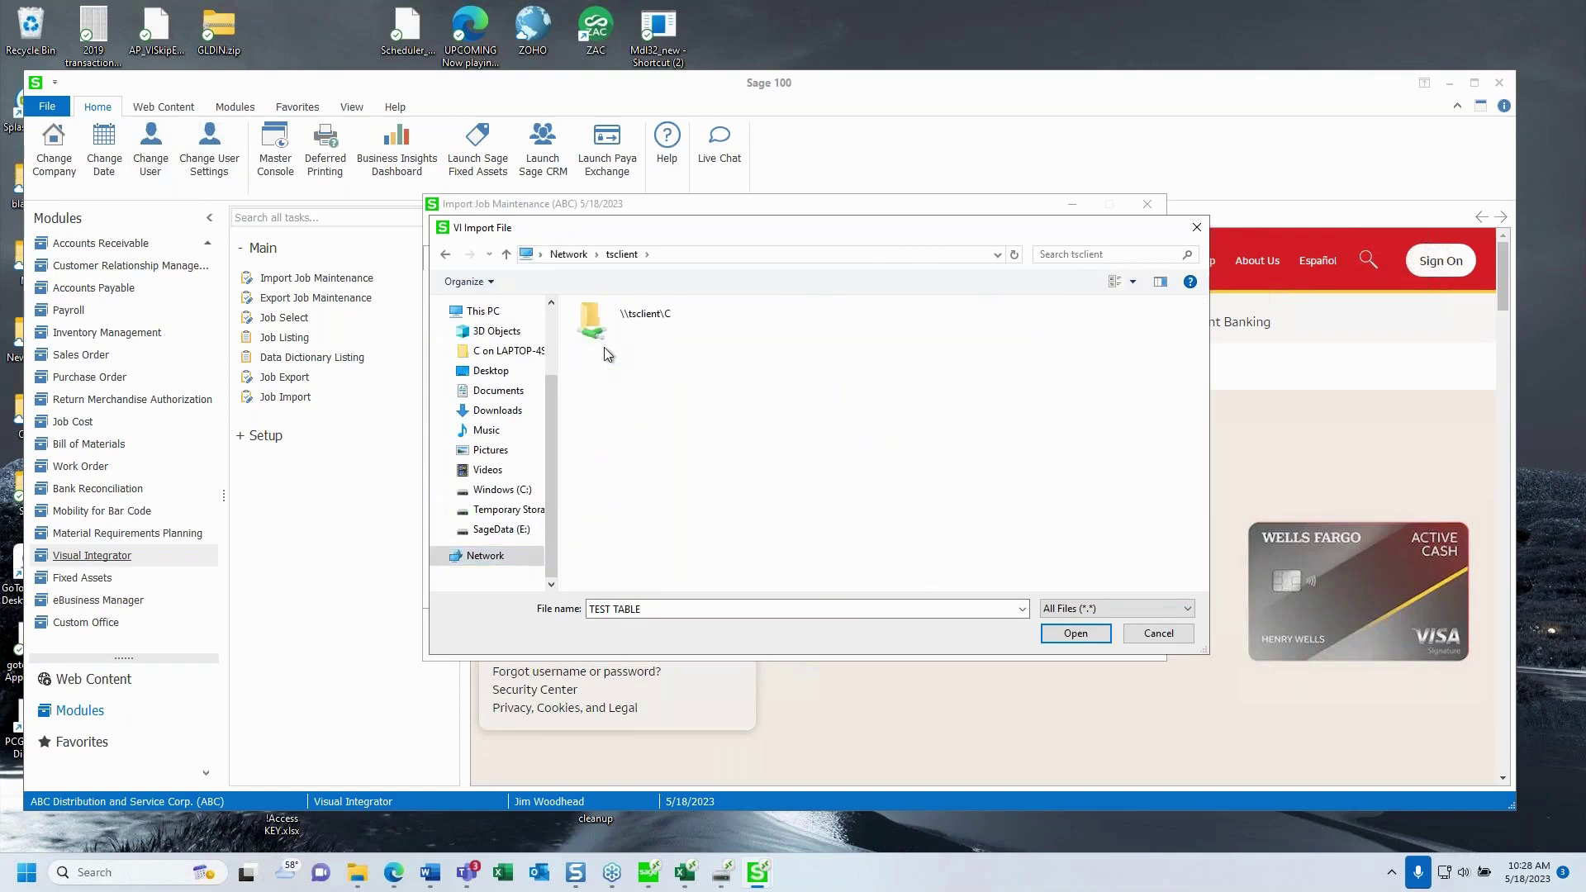
double_click(606, 330)
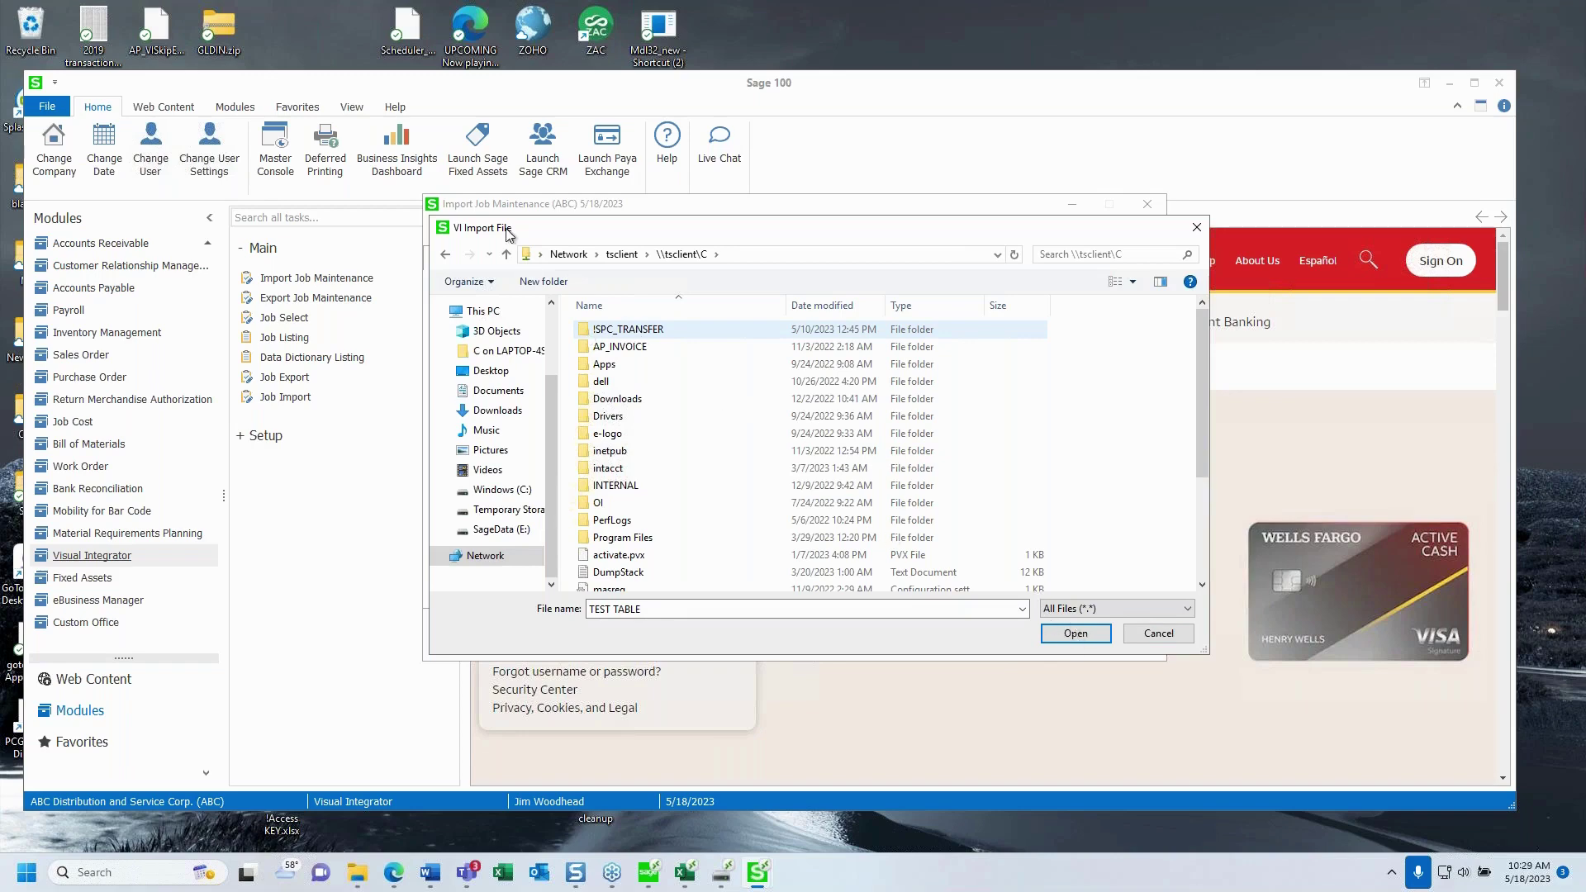
Step: Select all-orders.csv in ISPC_TRANSFER as the import file, answering No to deleting the job
scroll(809, 454, "down", 2)
left_click(1074, 634)
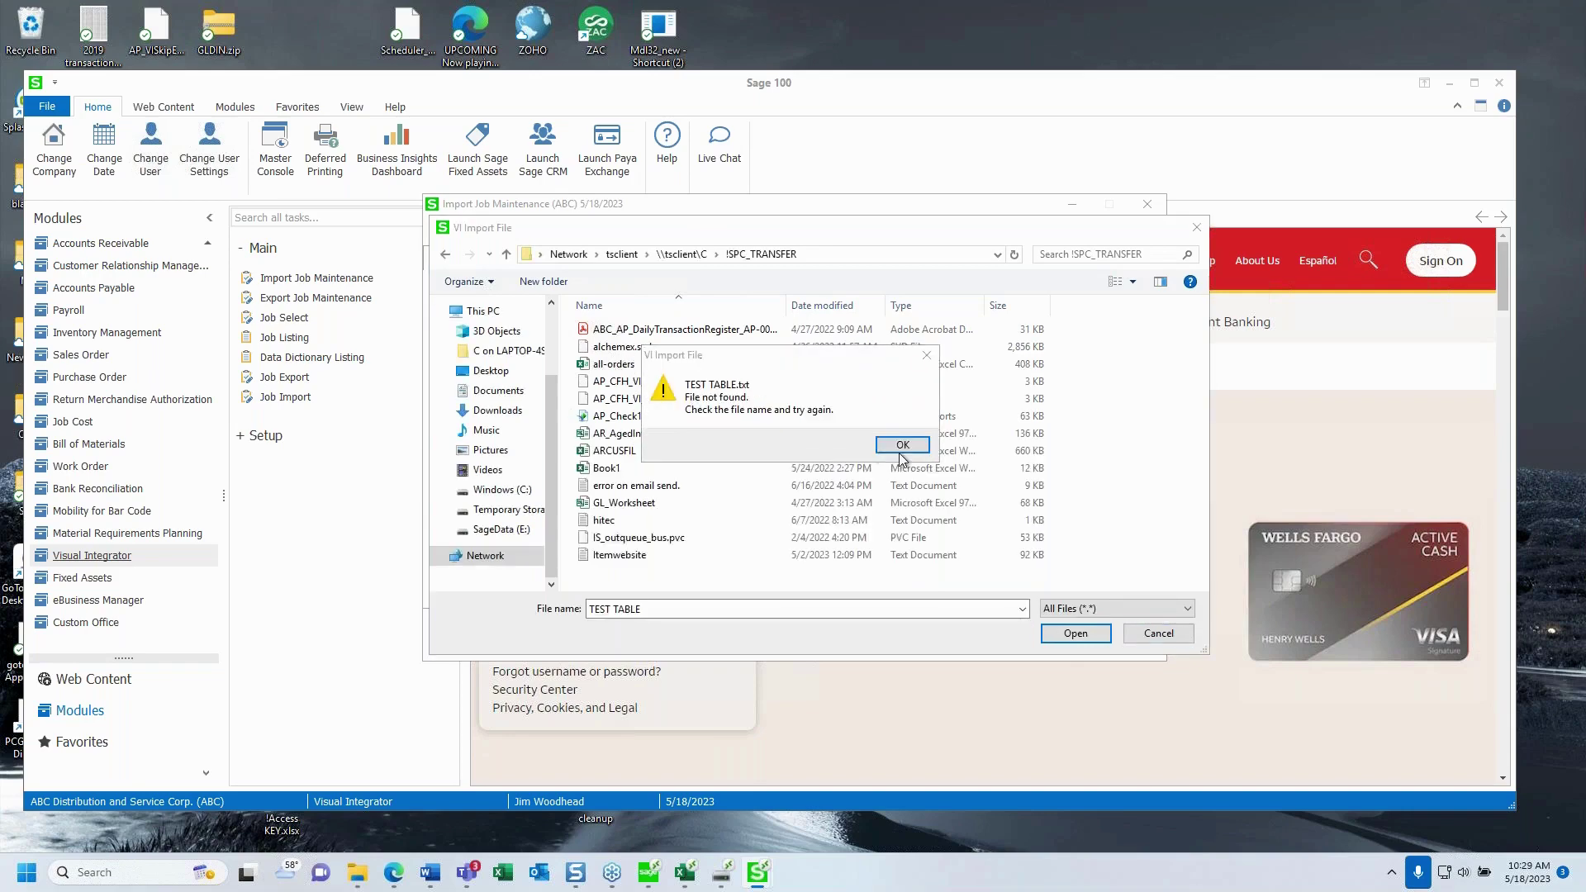
left_click(902, 446)
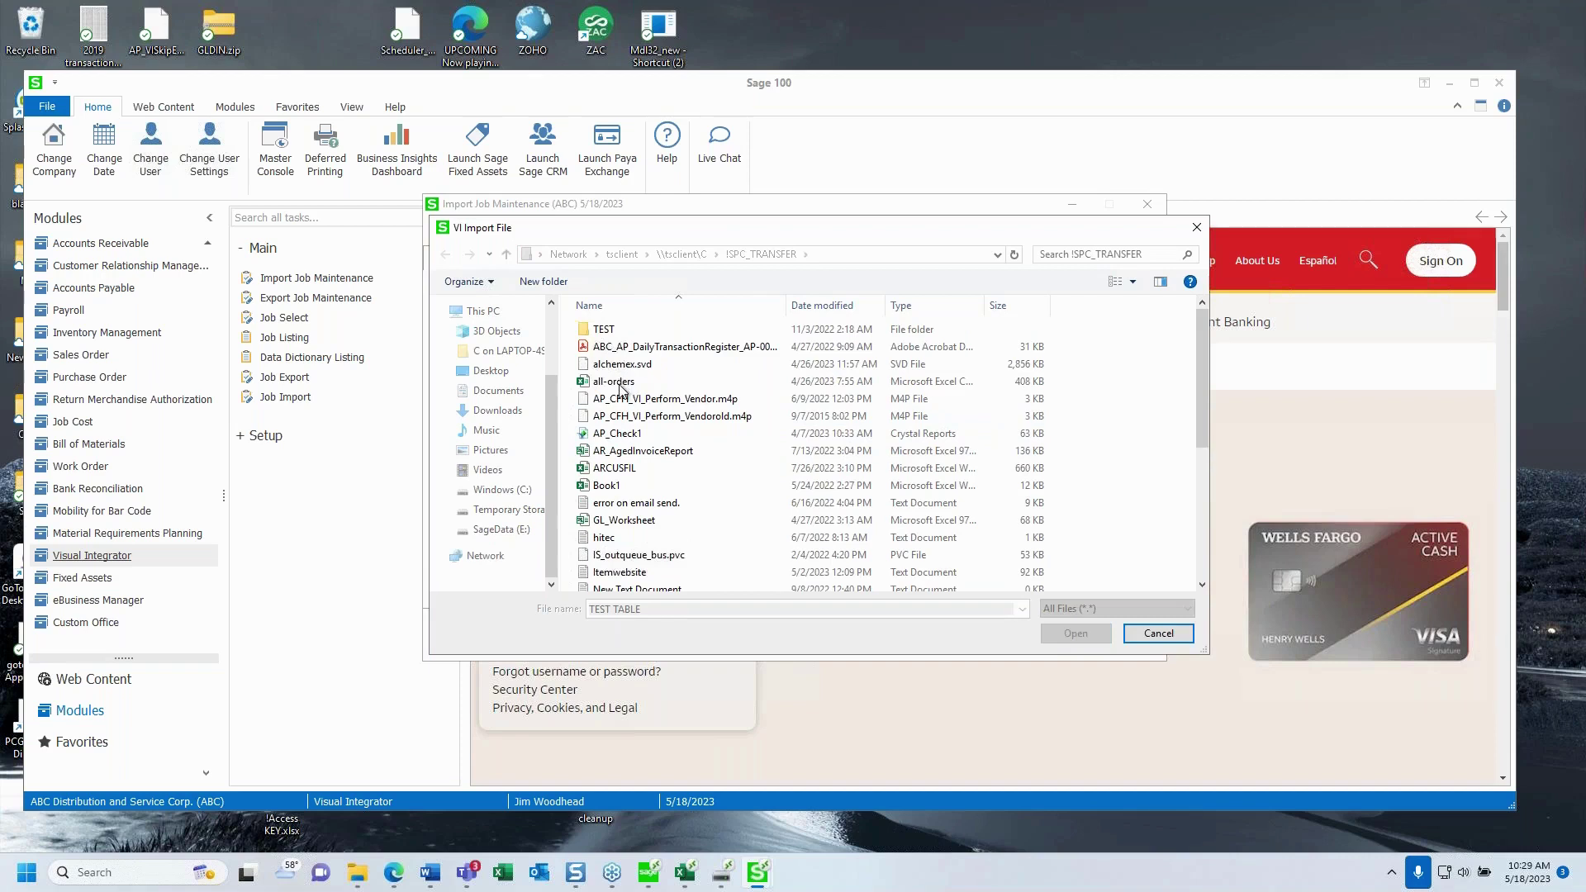
left_click(621, 383)
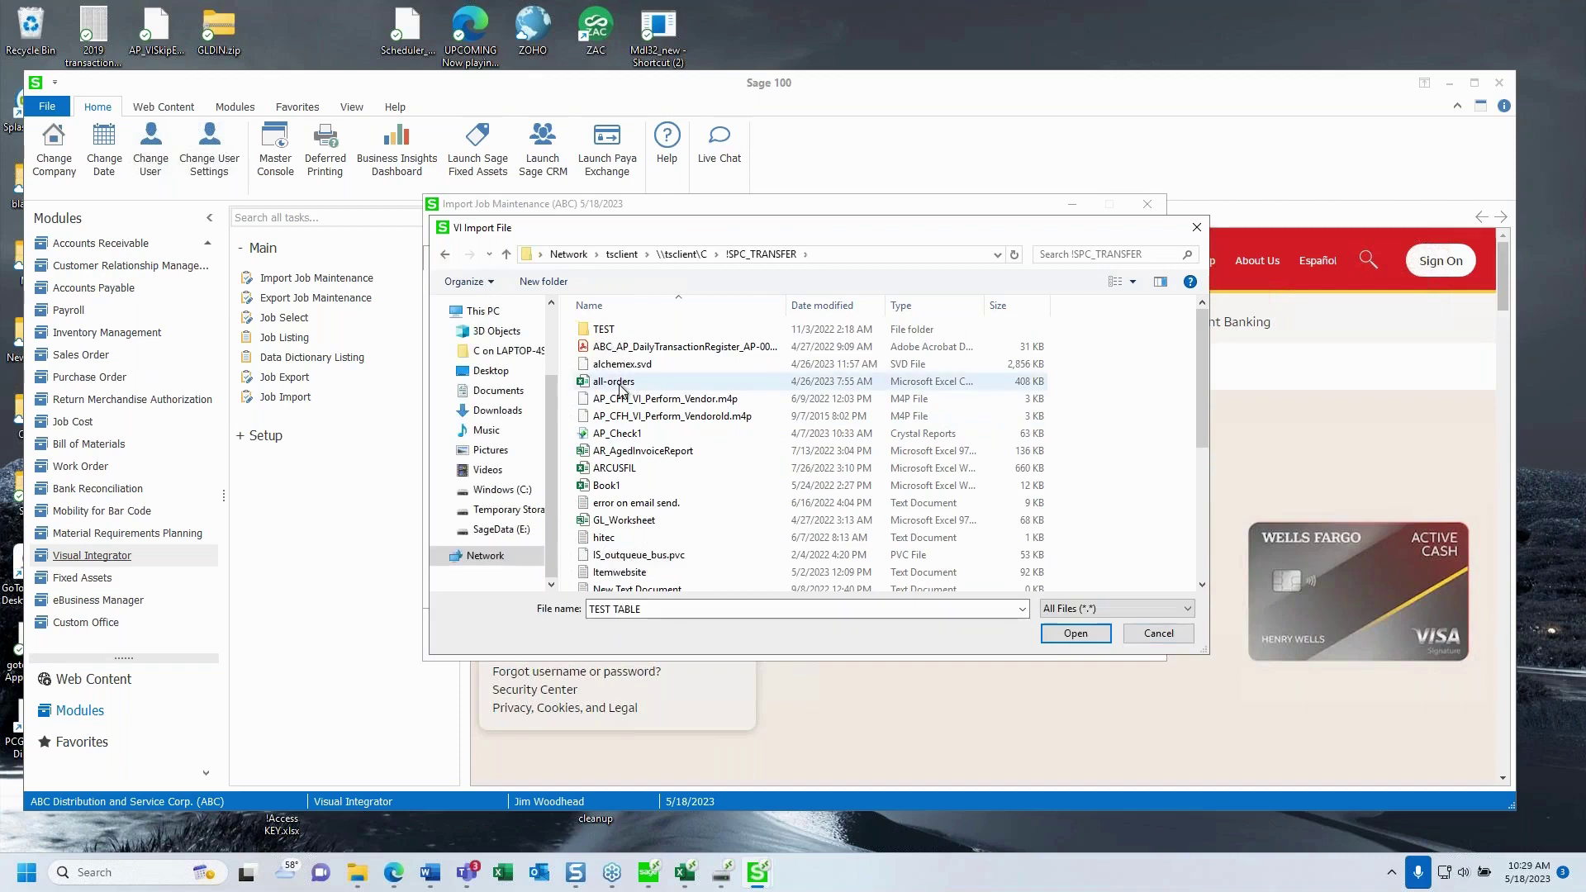
left_click(1072, 633)
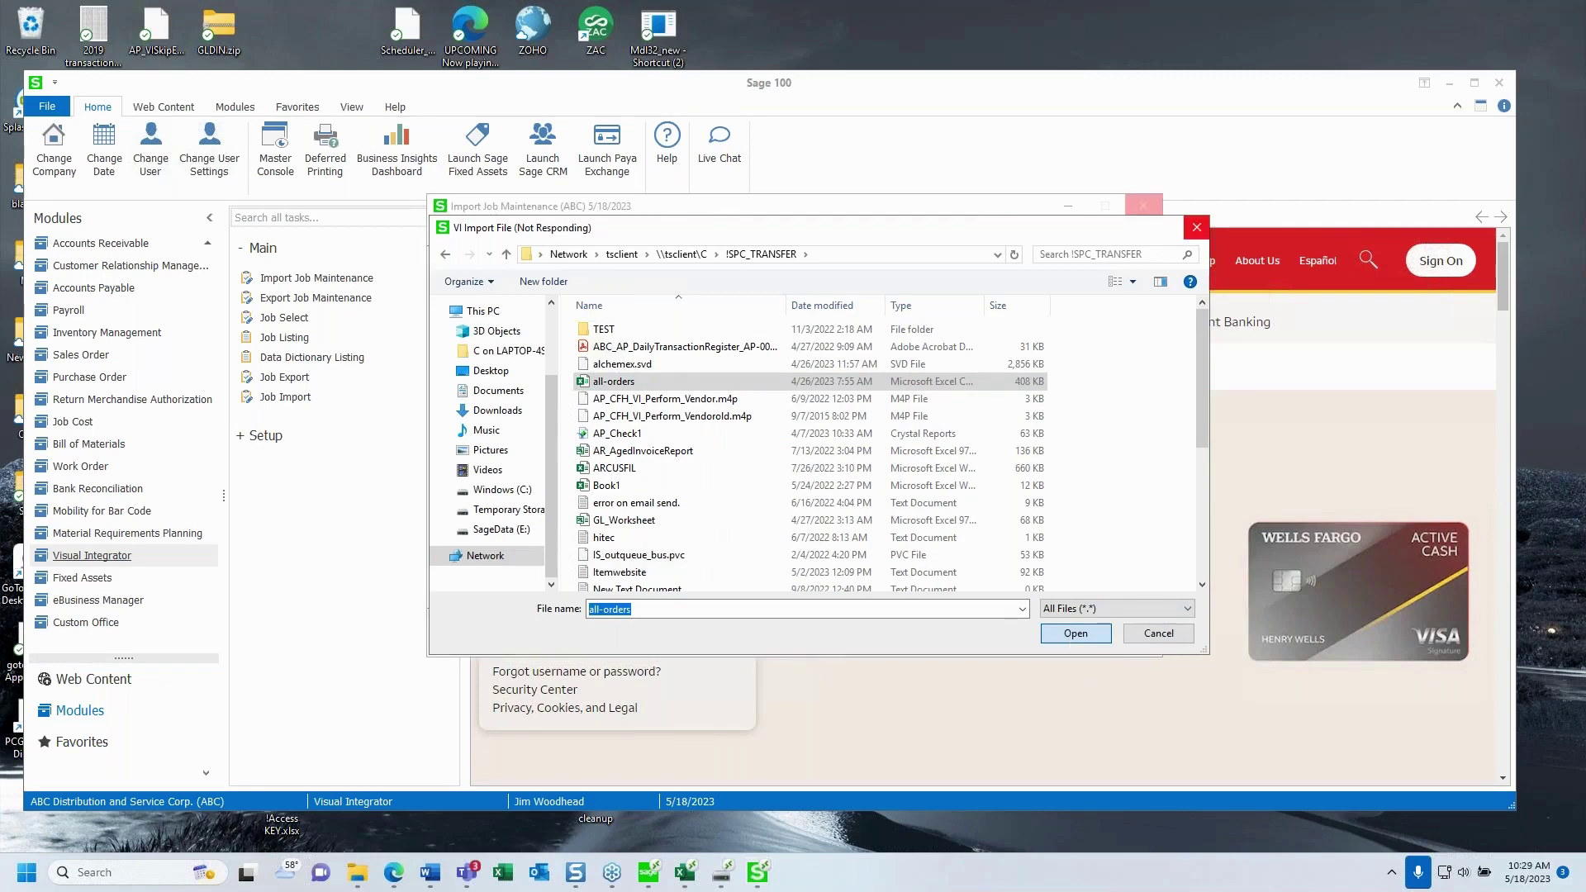
left_click(1059, 636)
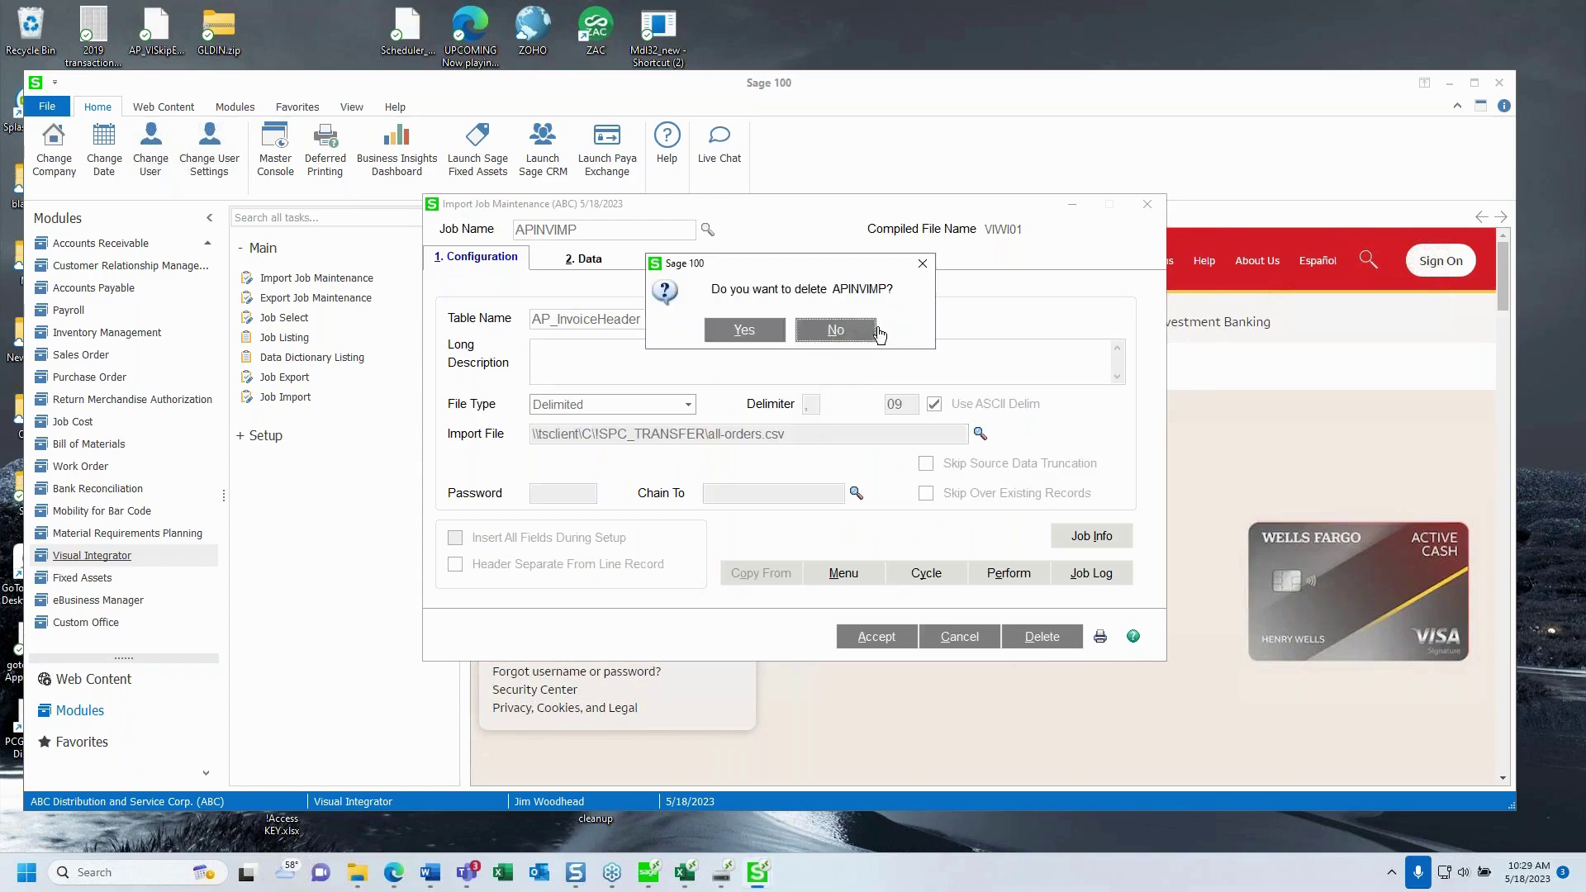
left_click(837, 330)
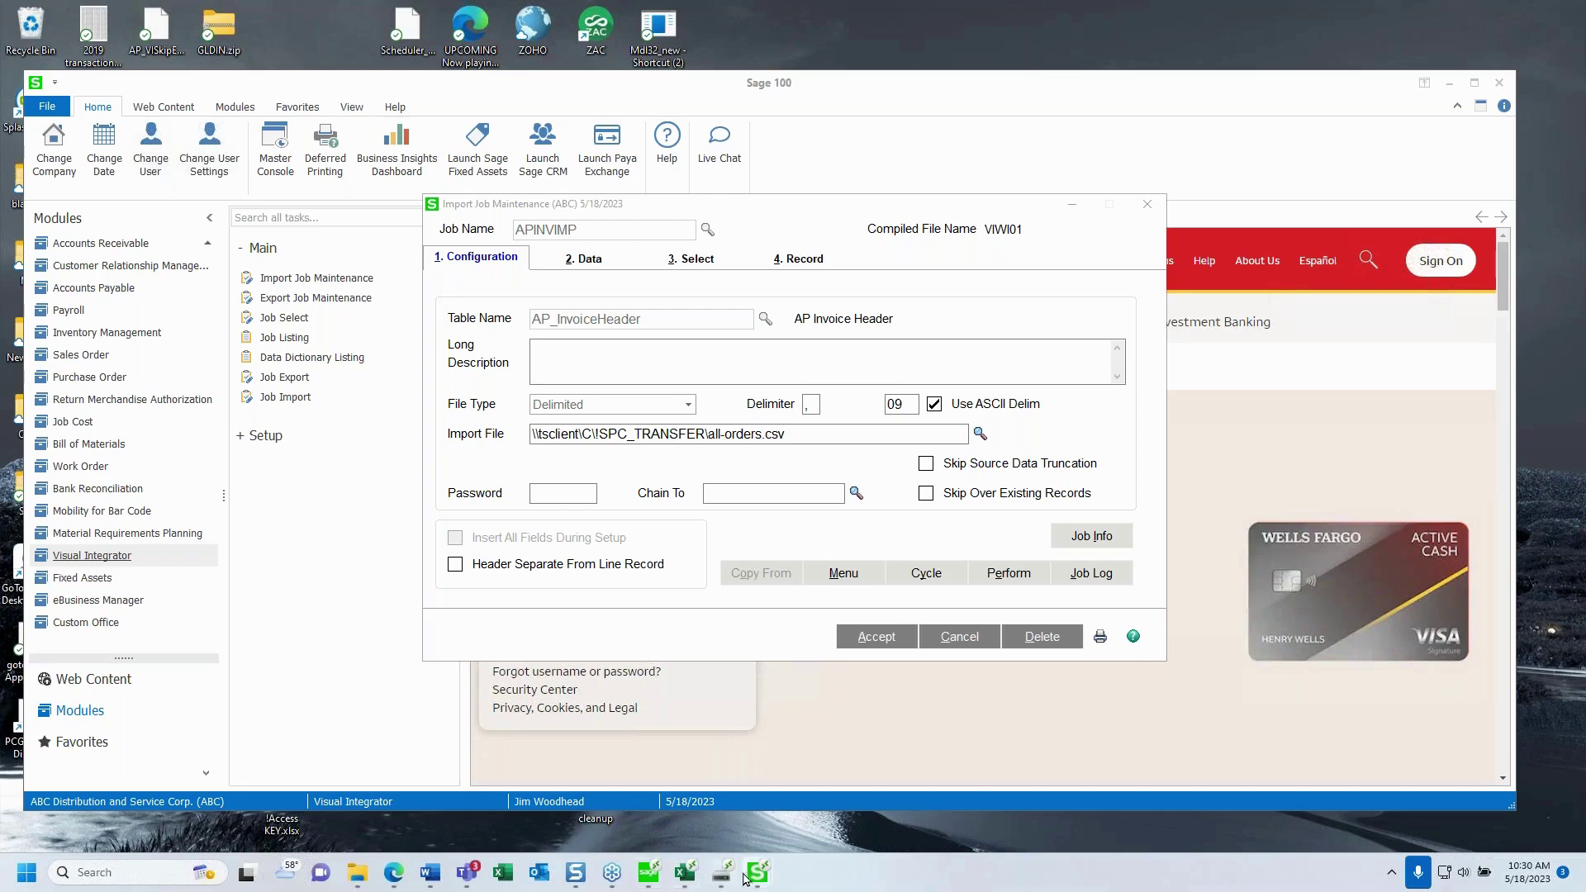
Step: Move to close the APINVIMP Import Job Maintenance window, still pointing at all-orders.csv
mouse_move(765, 881)
Step: Close the APINVIMP import job without saving, then show ABC Company's Accounts Payable Analysis dashboard
left_click(1145, 209)
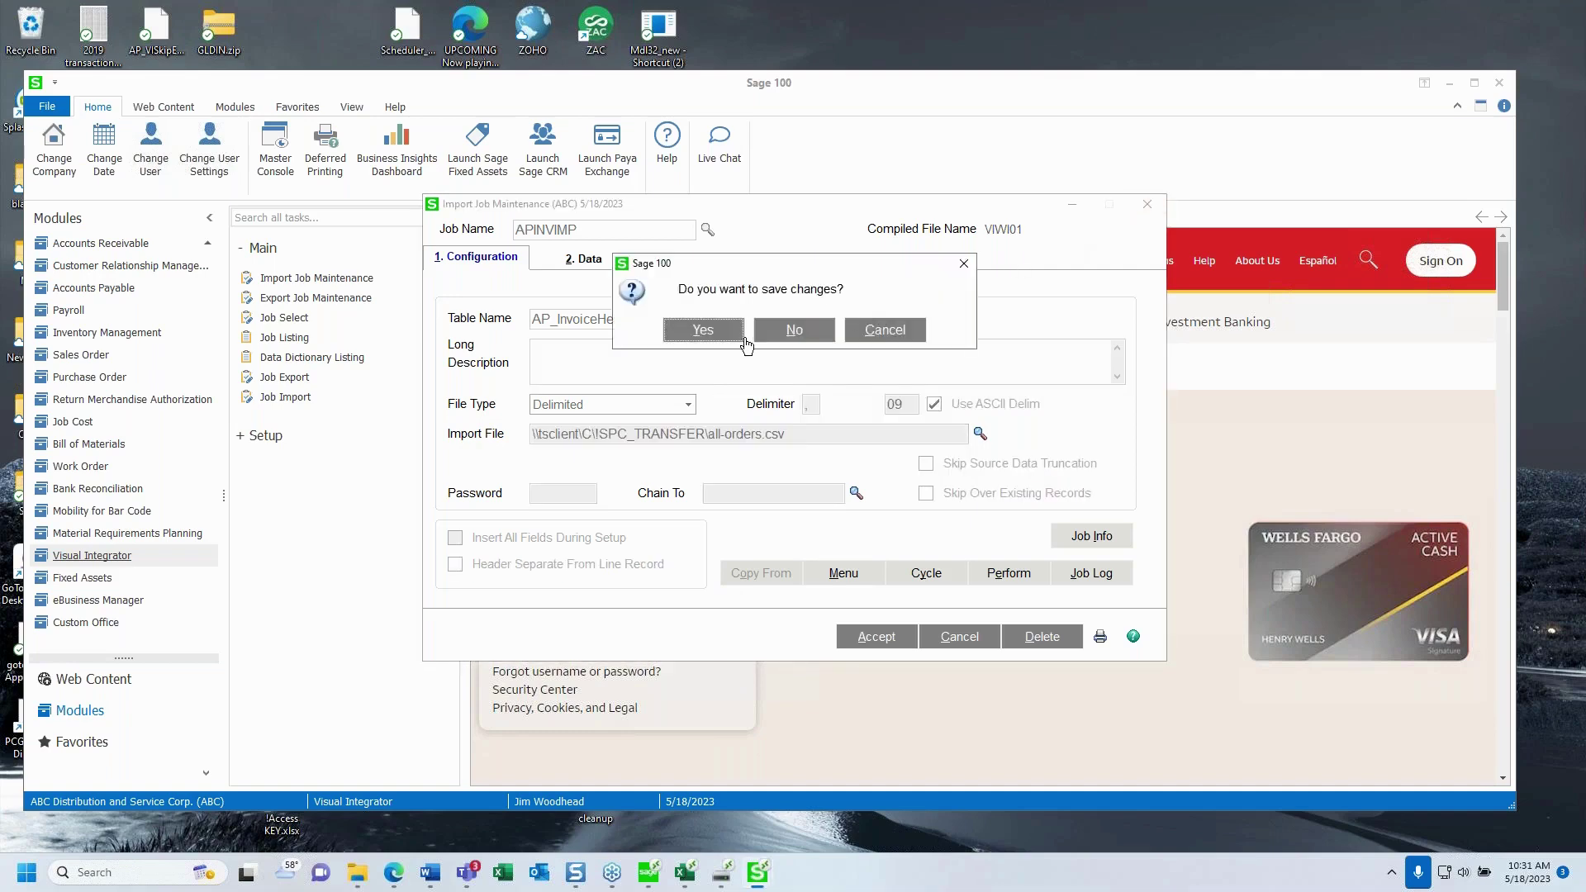
left_click(794, 331)
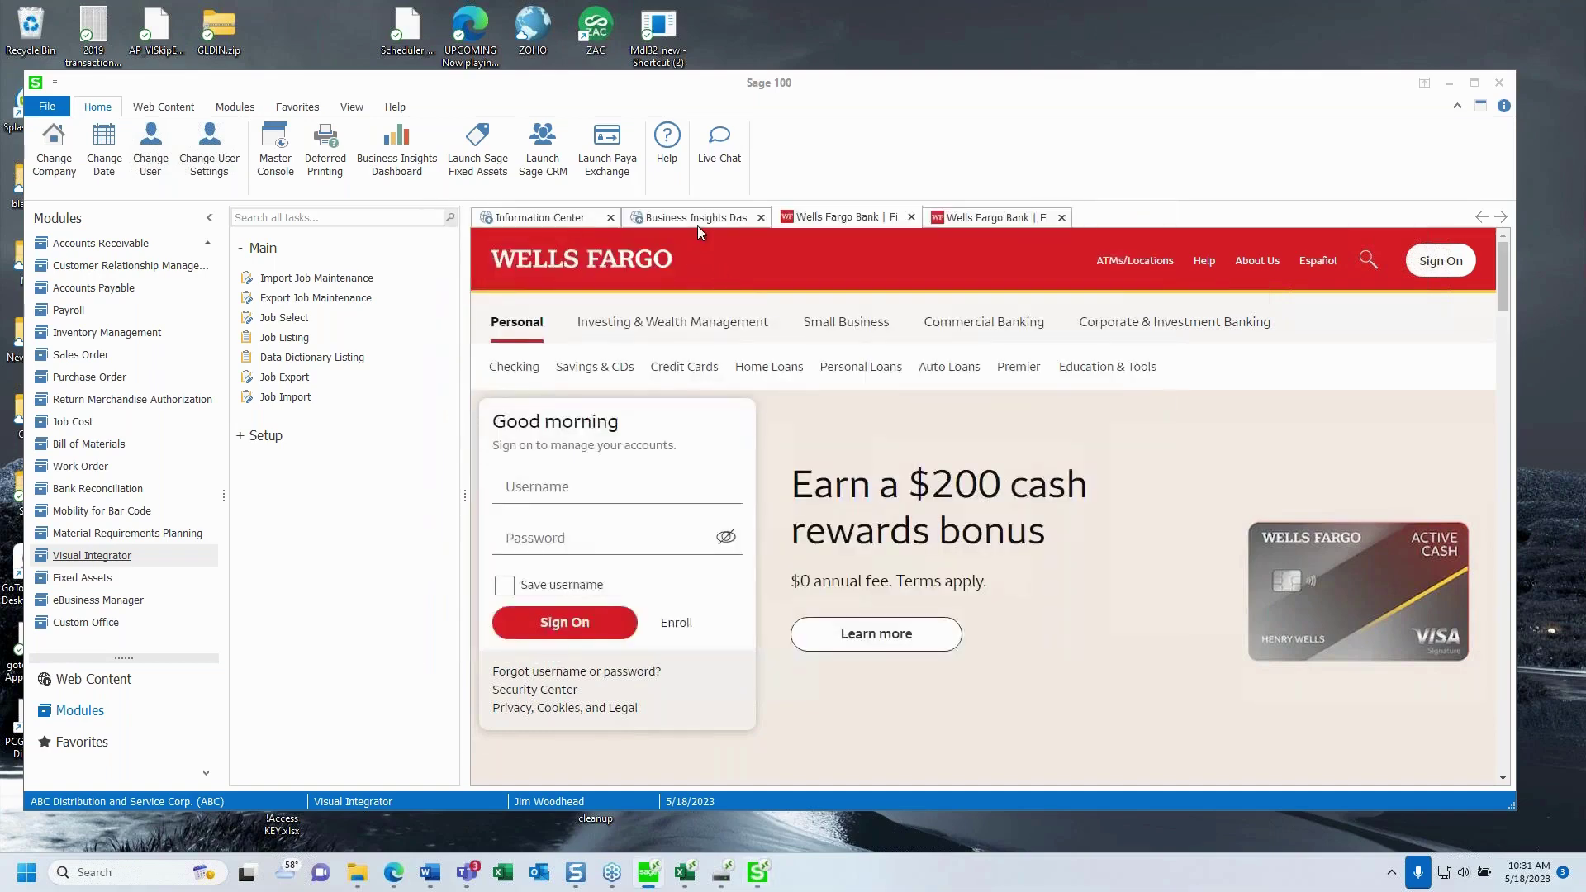
left_click(697, 223)
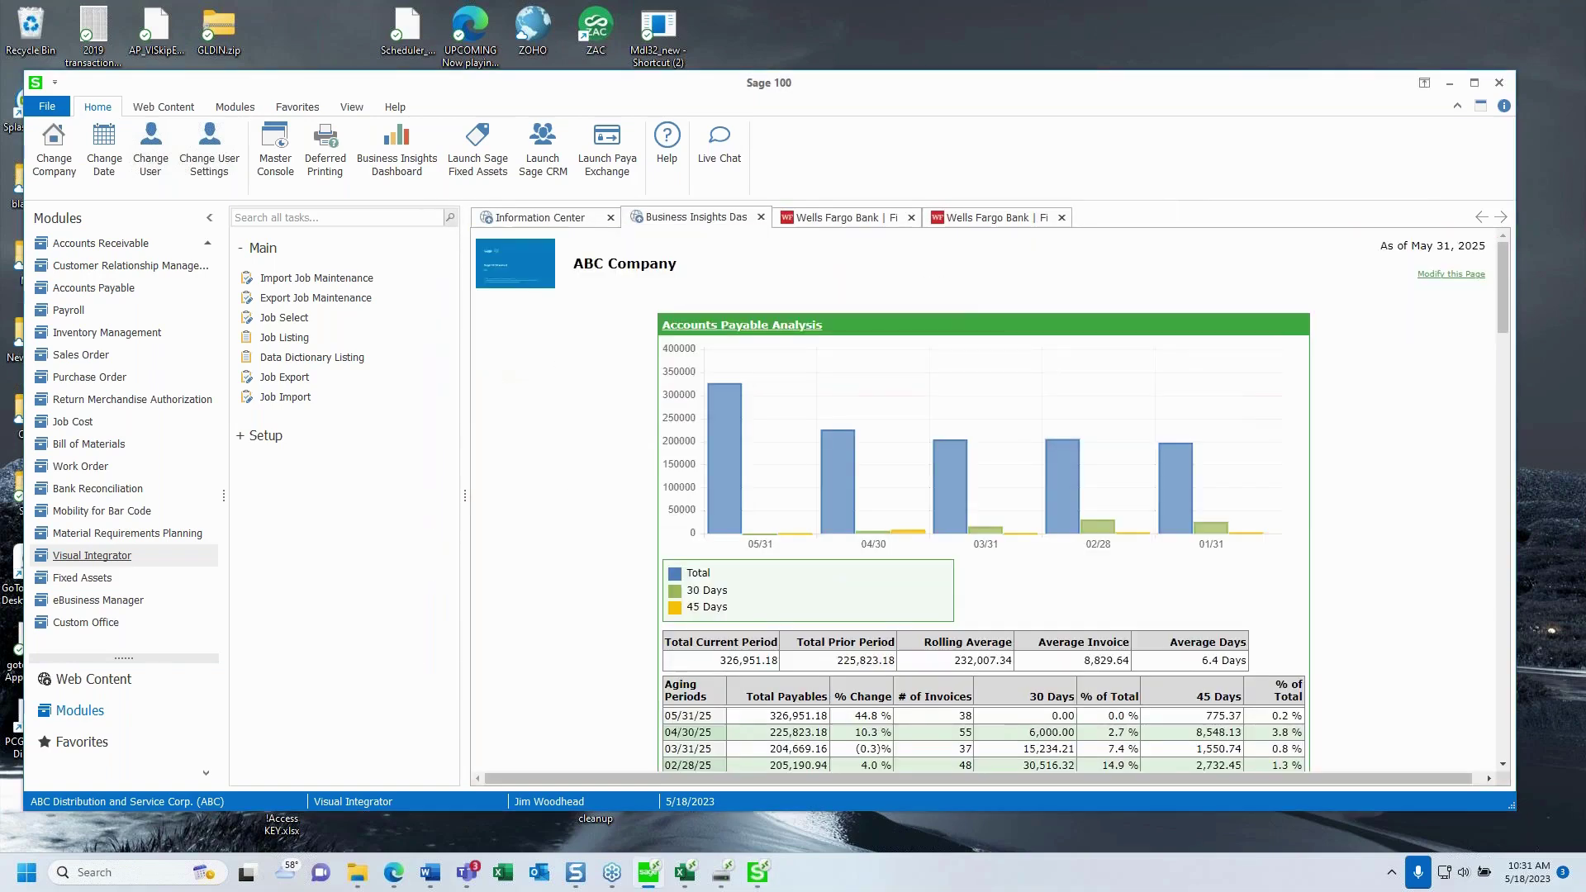